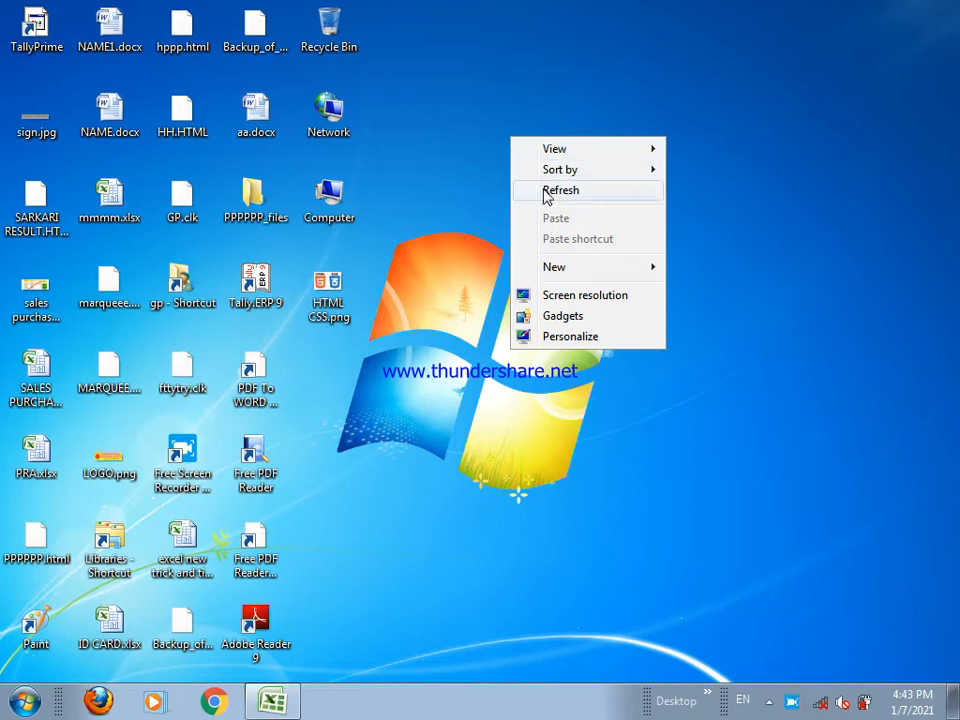
click(543, 190)
right_click(505, 126)
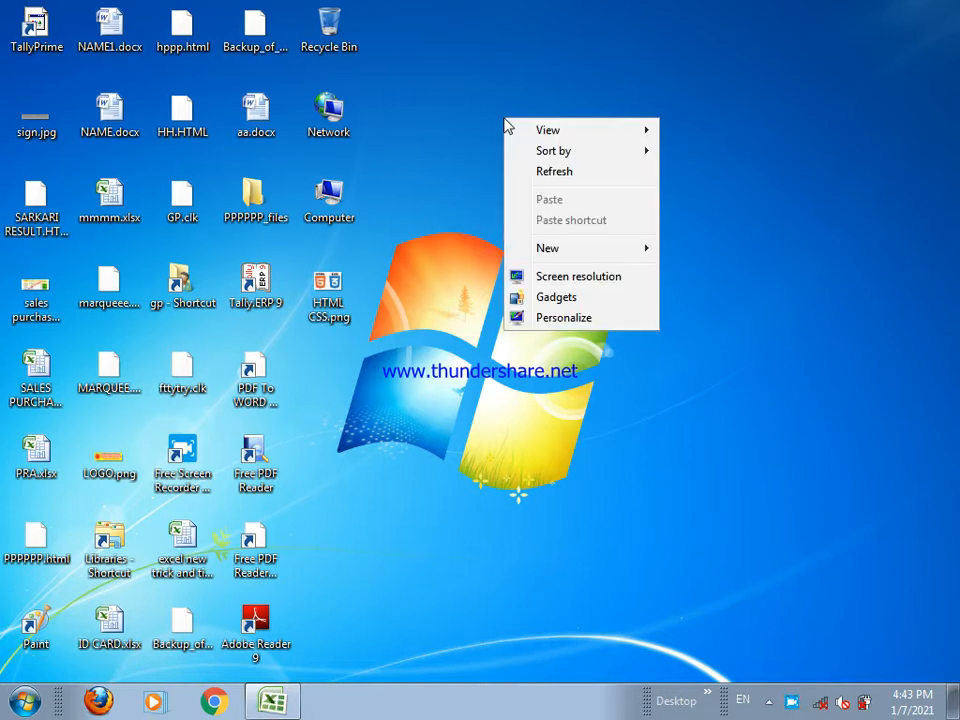
click(534, 172)
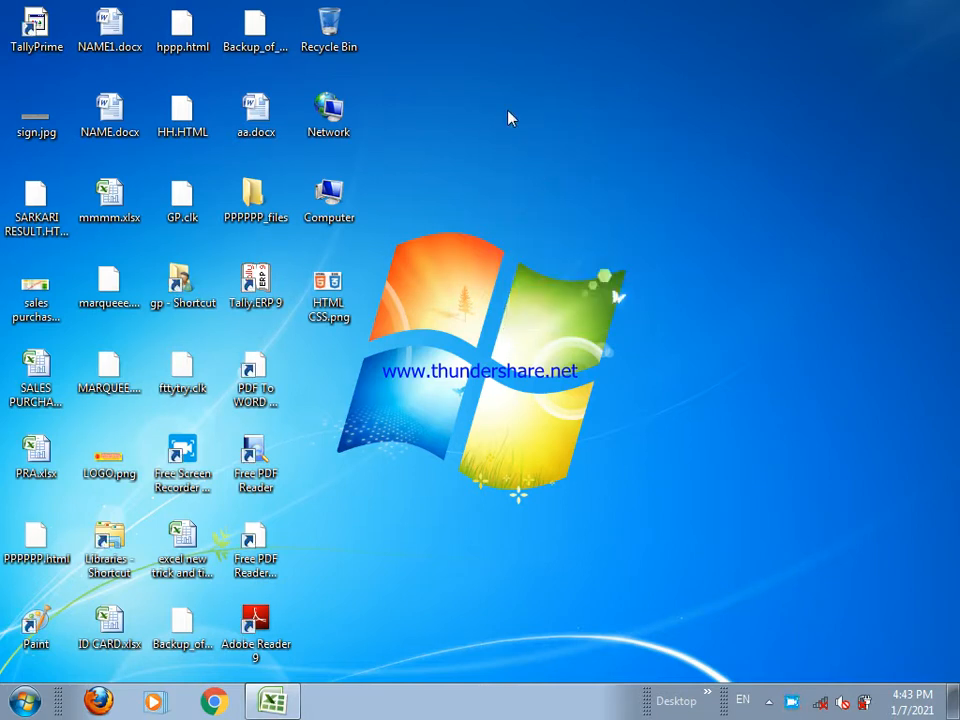
right_click(508, 114)
click(555, 170)
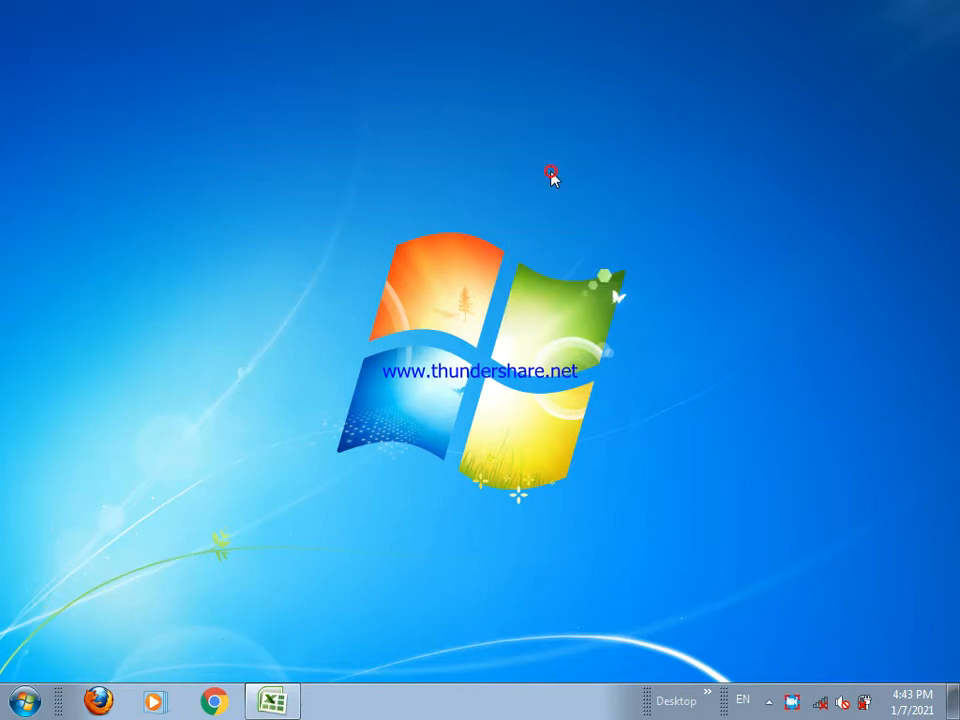
right_click(513, 134)
click(549, 190)
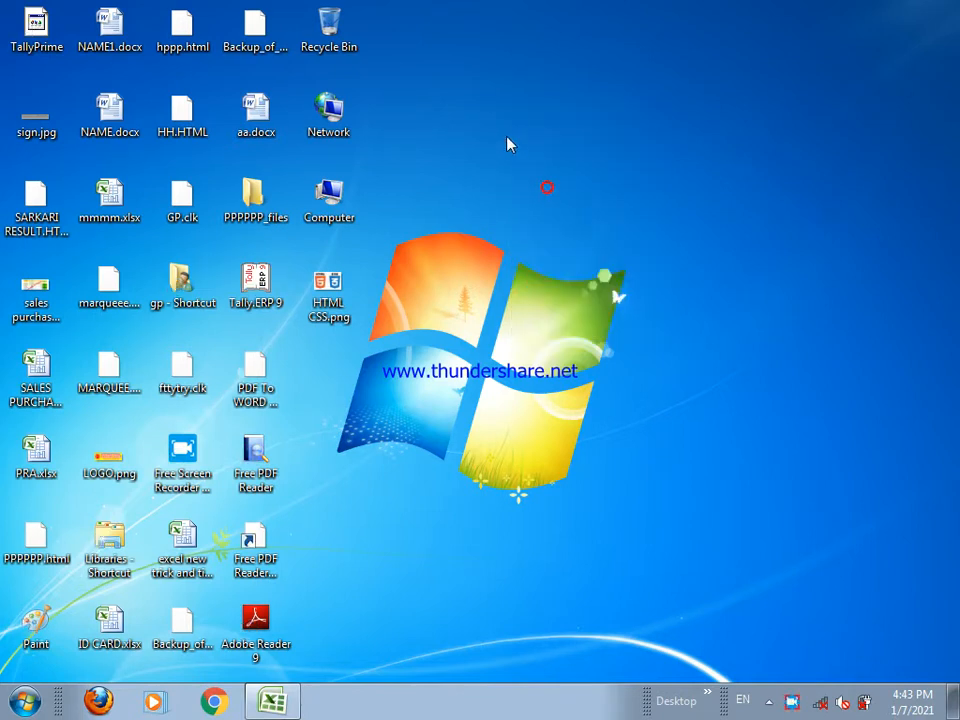
right_click(508, 140)
click(537, 190)
right_click(537, 190)
click(566, 255)
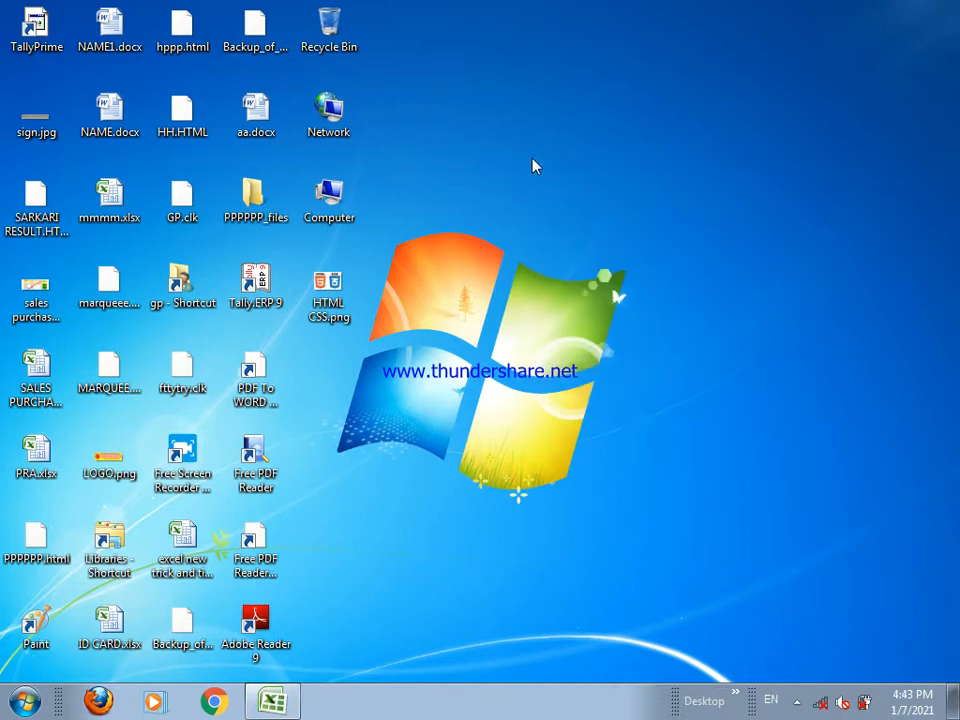
right_click(532, 158)
click(563, 213)
right_click(514, 139)
click(548, 196)
right_click(512, 133)
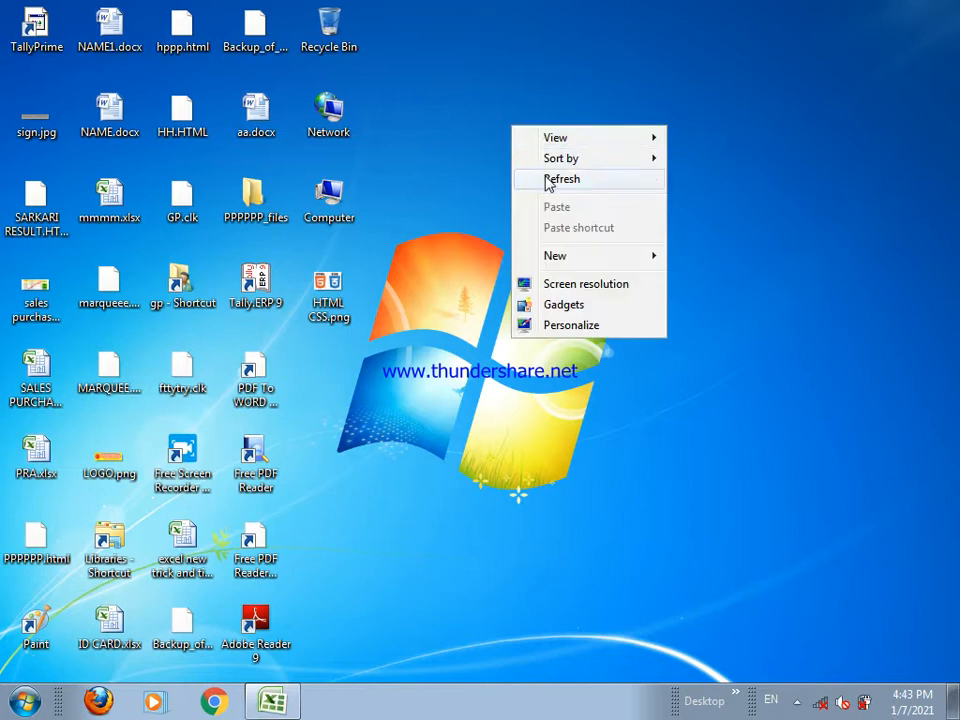
click(546, 180)
right_click(514, 113)
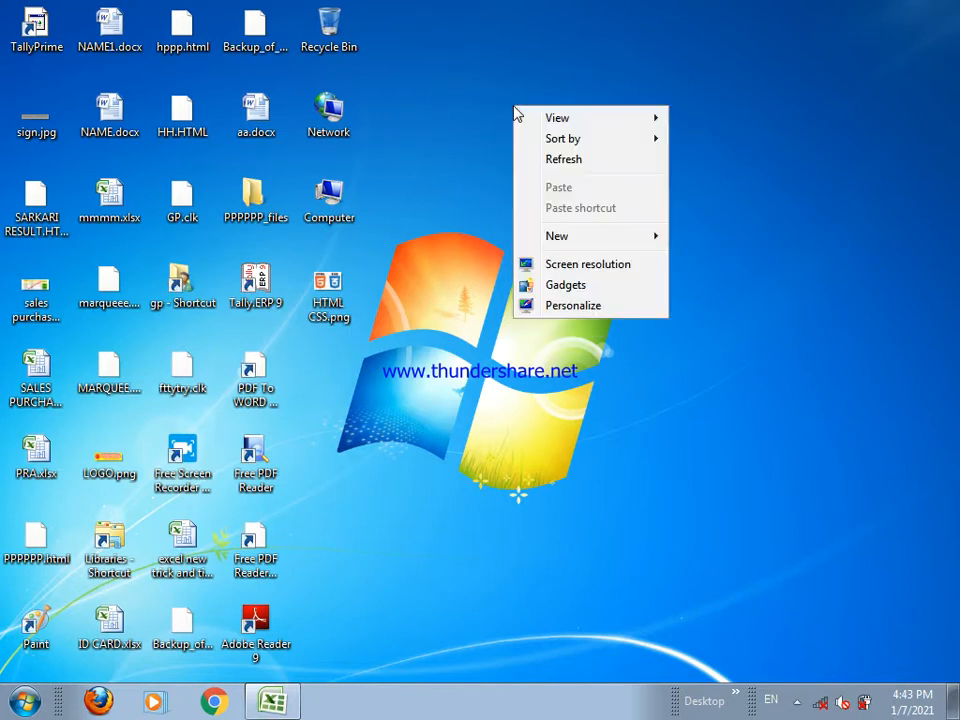
click(550, 164)
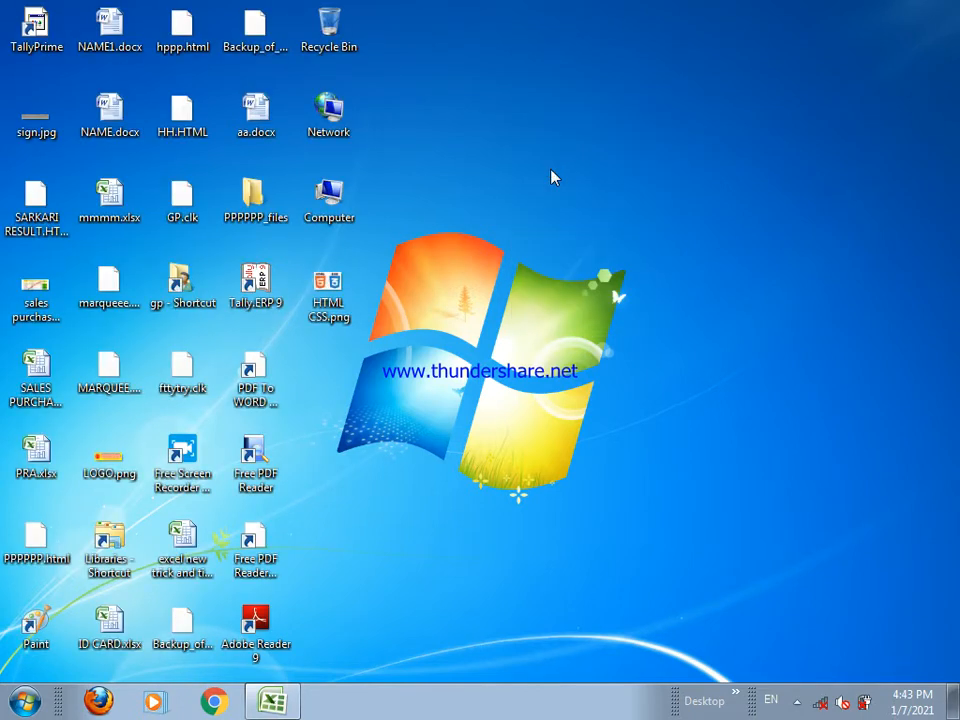
right_click(552, 172)
click(580, 231)
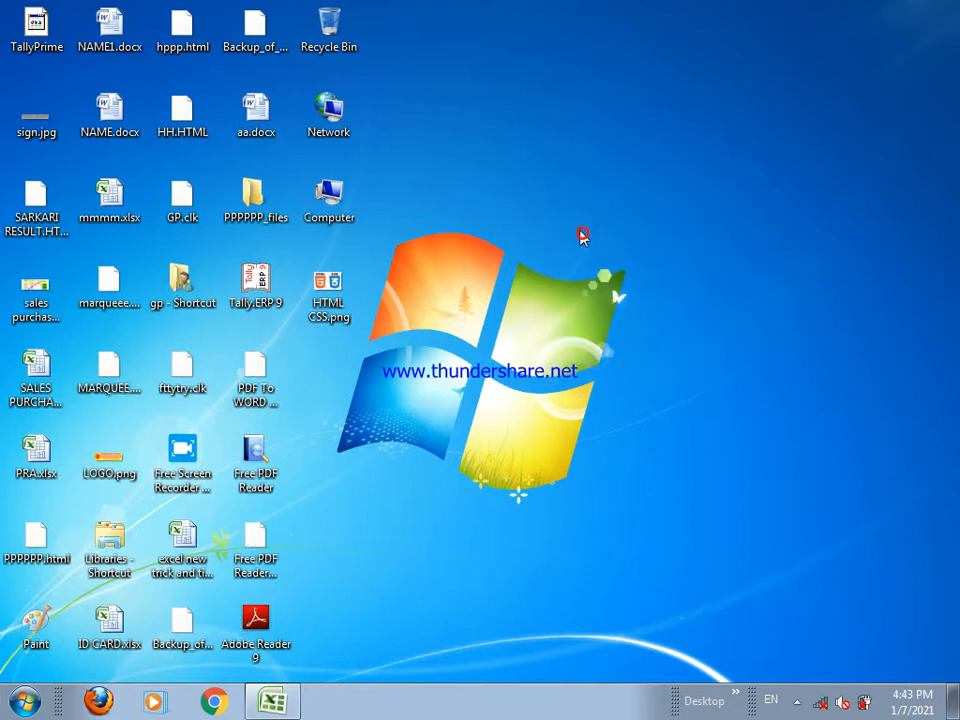
right_click(563, 214)
click(595, 268)
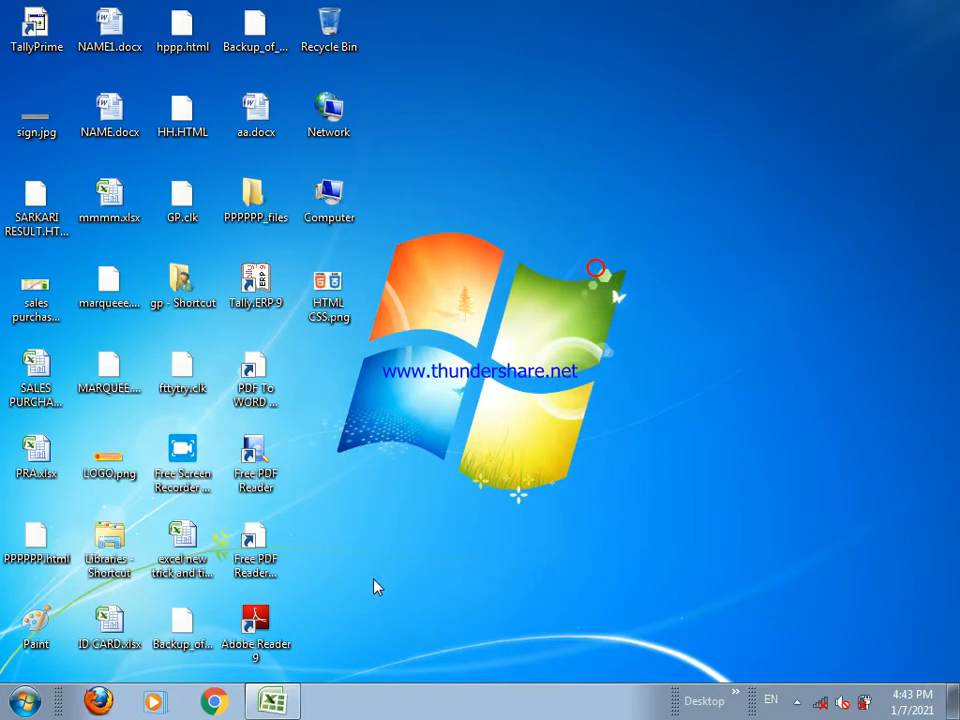
Step: Switch to the multpule vlookup.xlsx workbook in Excel and review the employee tables on Sheet1, Sheet2, Sheet5, Sheet3 and Sheet4
click(292, 704)
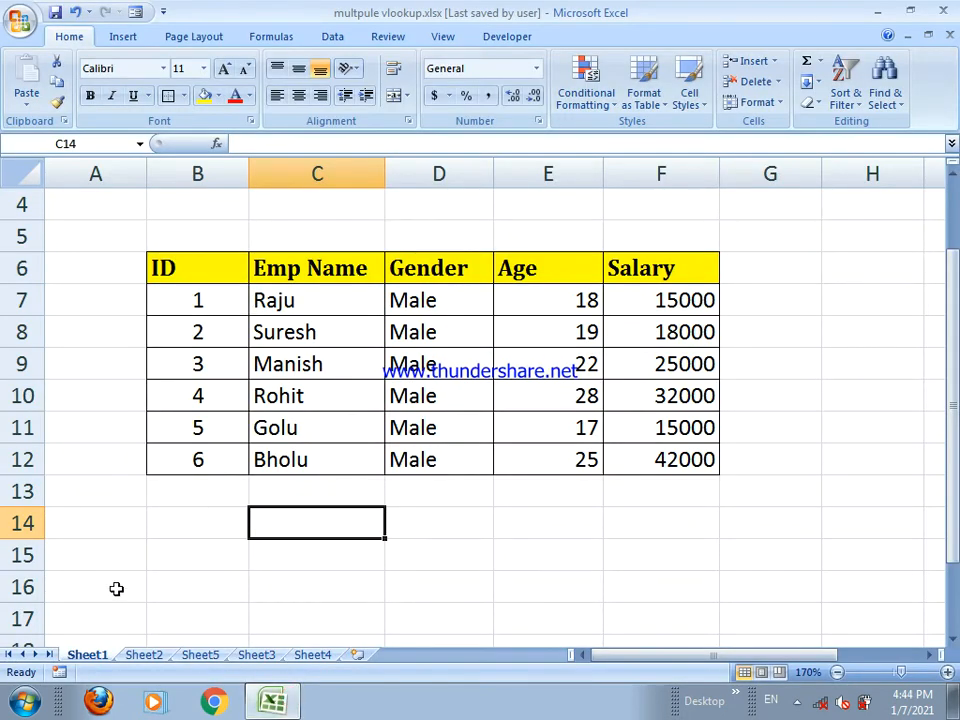
click(144, 656)
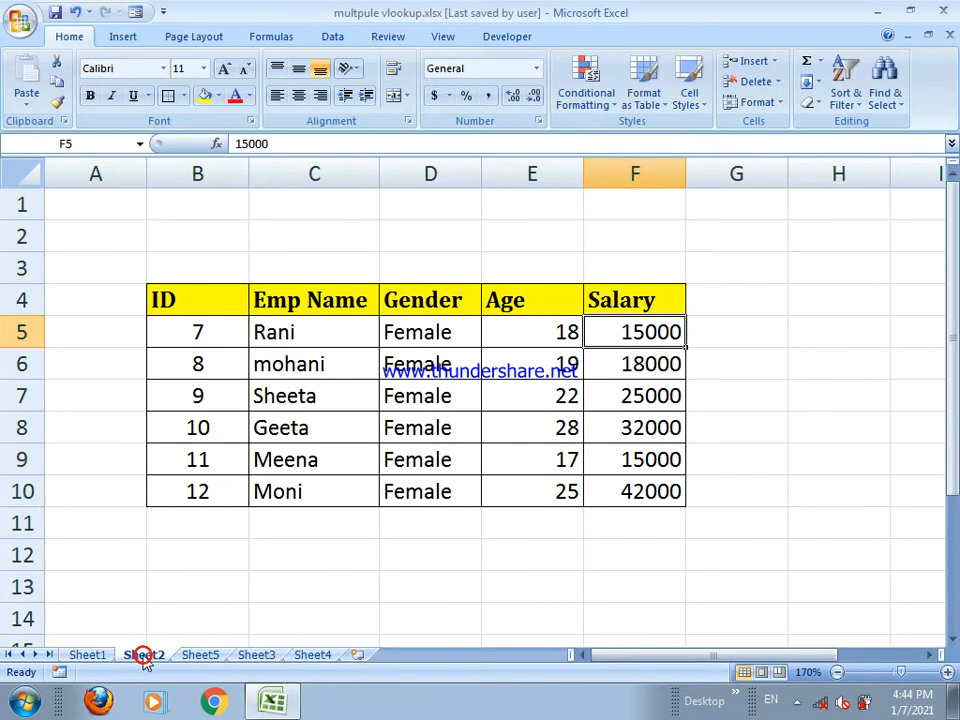
click(202, 657)
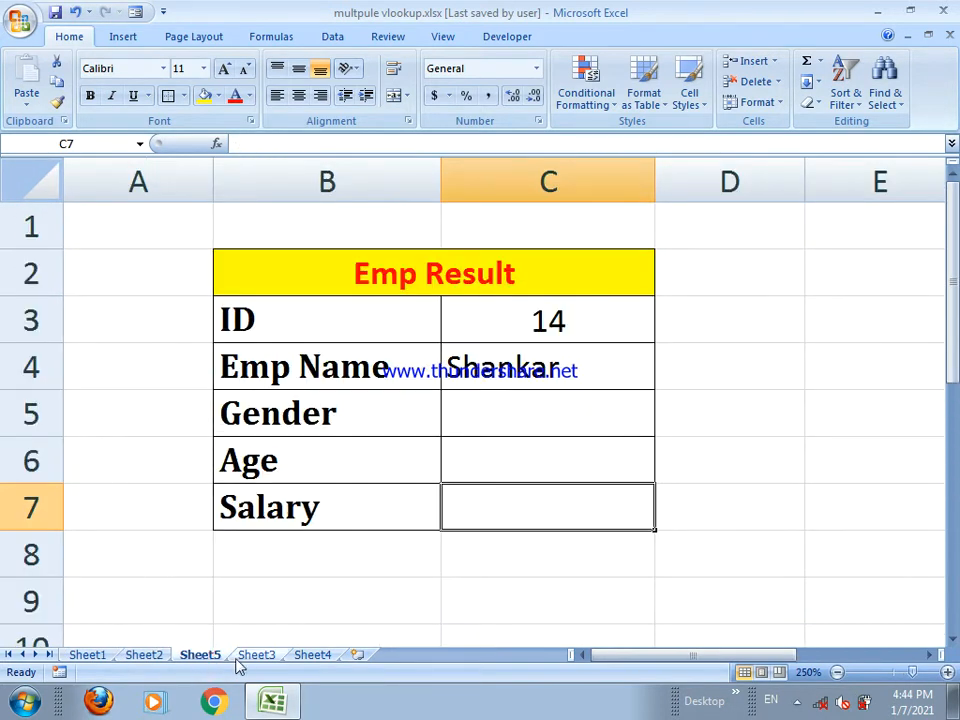
click(244, 658)
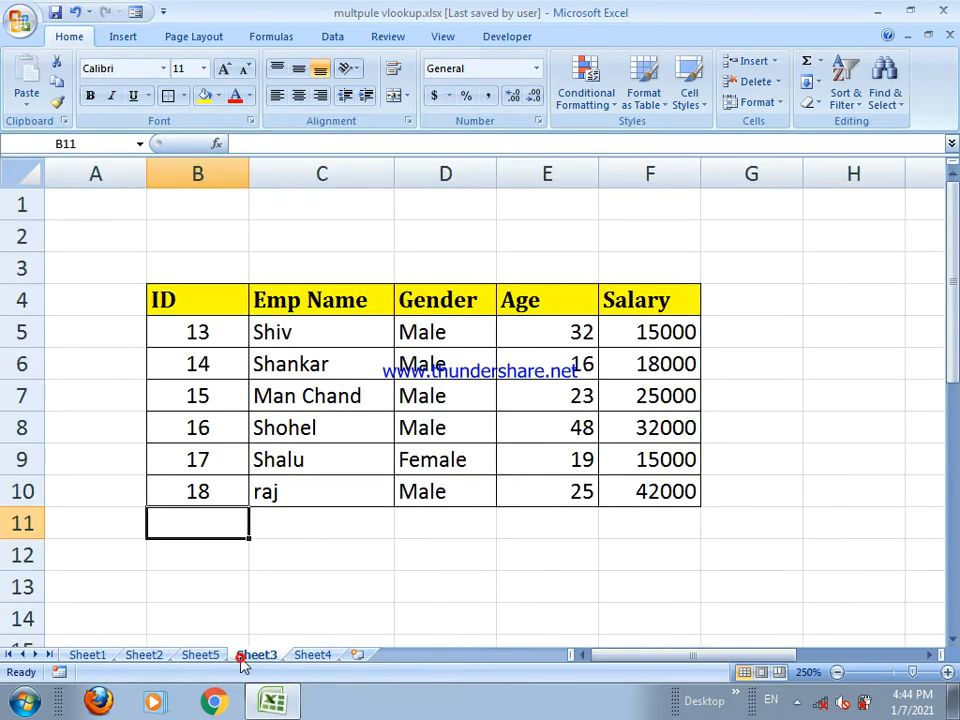
click(310, 655)
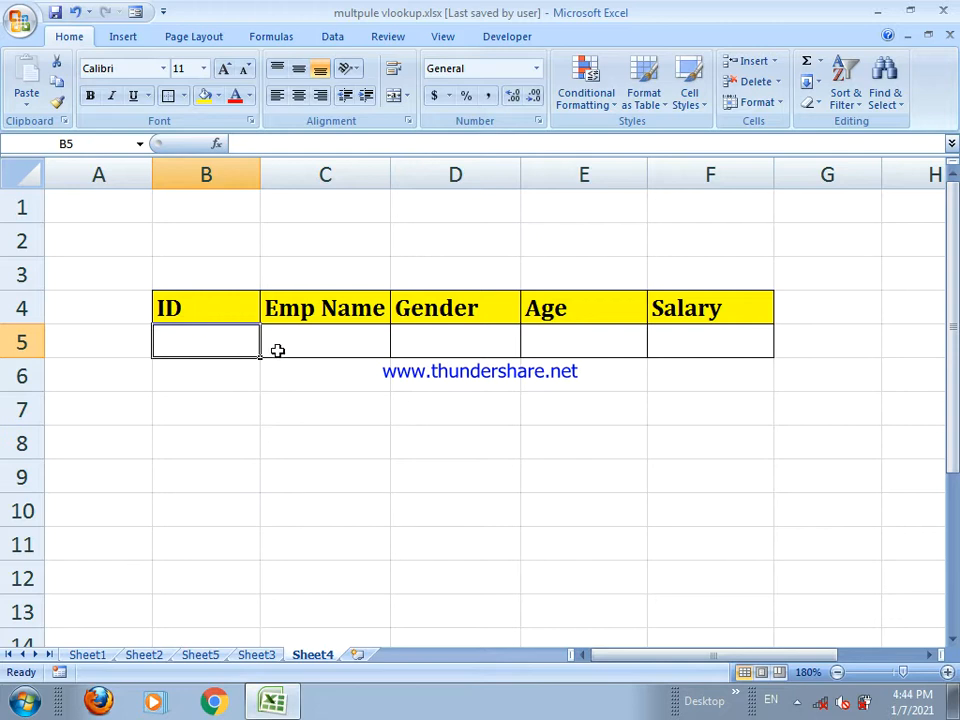
Step: Select the employee table B6:F12 on Sheet1 and check the range name assigned to it
click(98, 655)
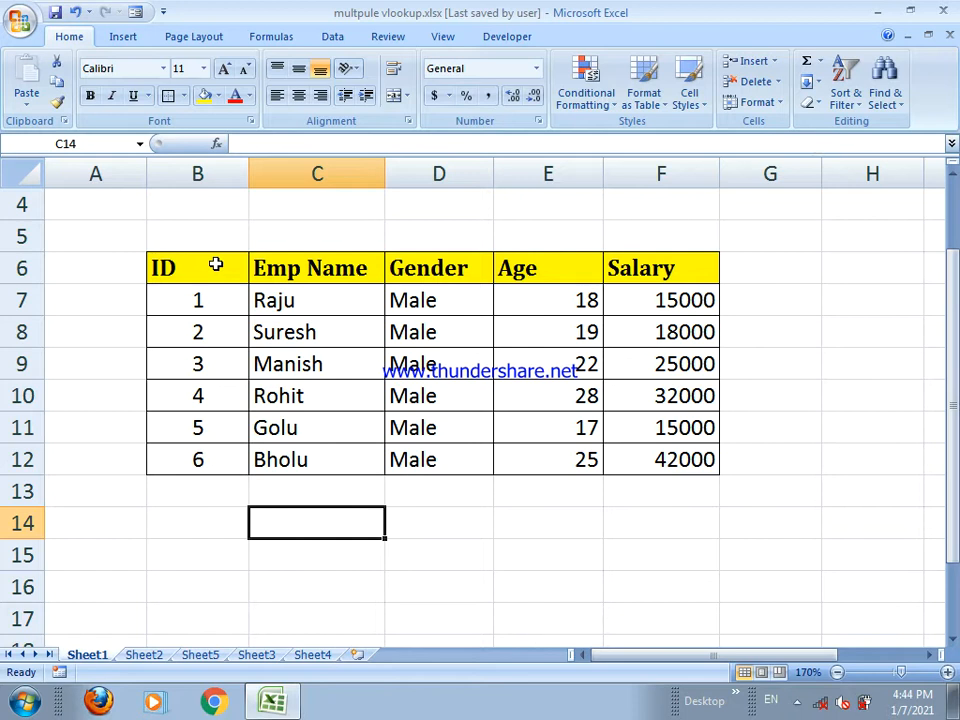
drag(215, 264, 620, 464)
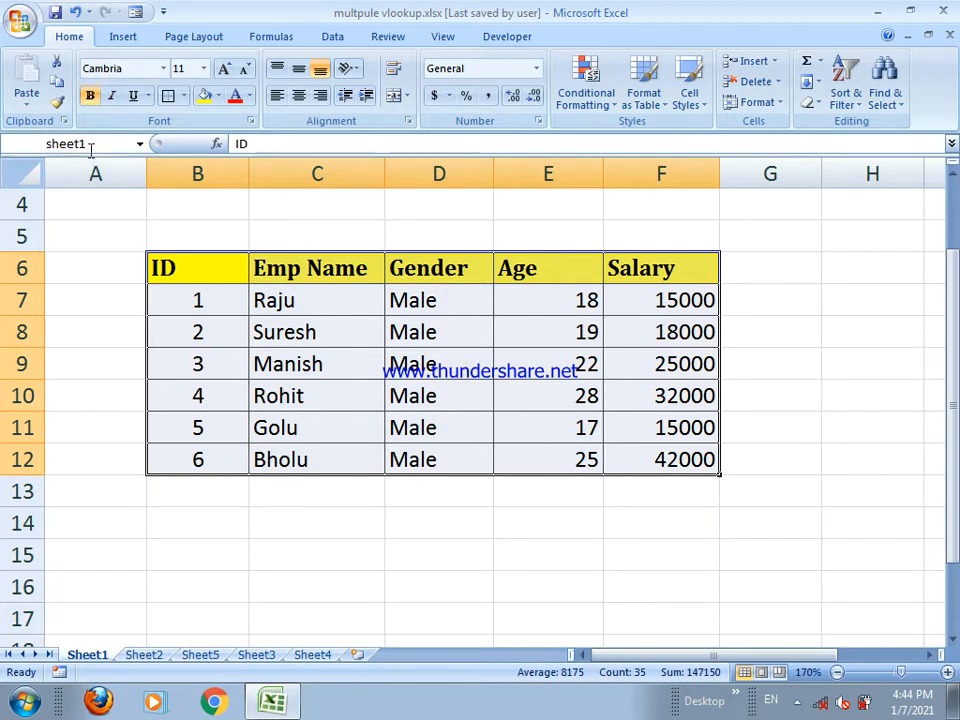
click(90, 147)
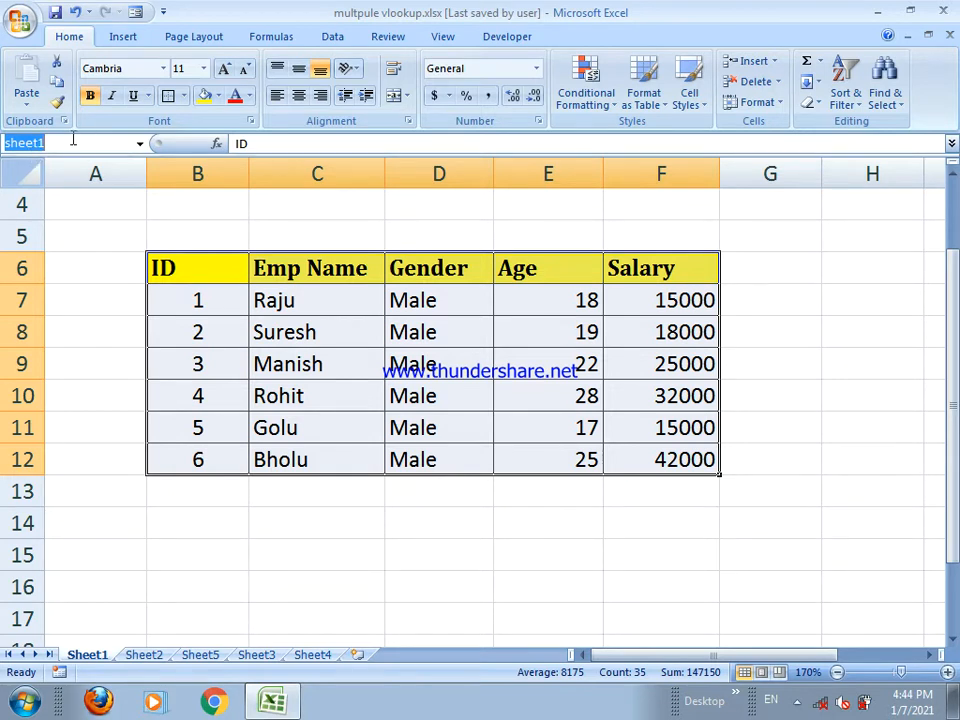
key(Return)
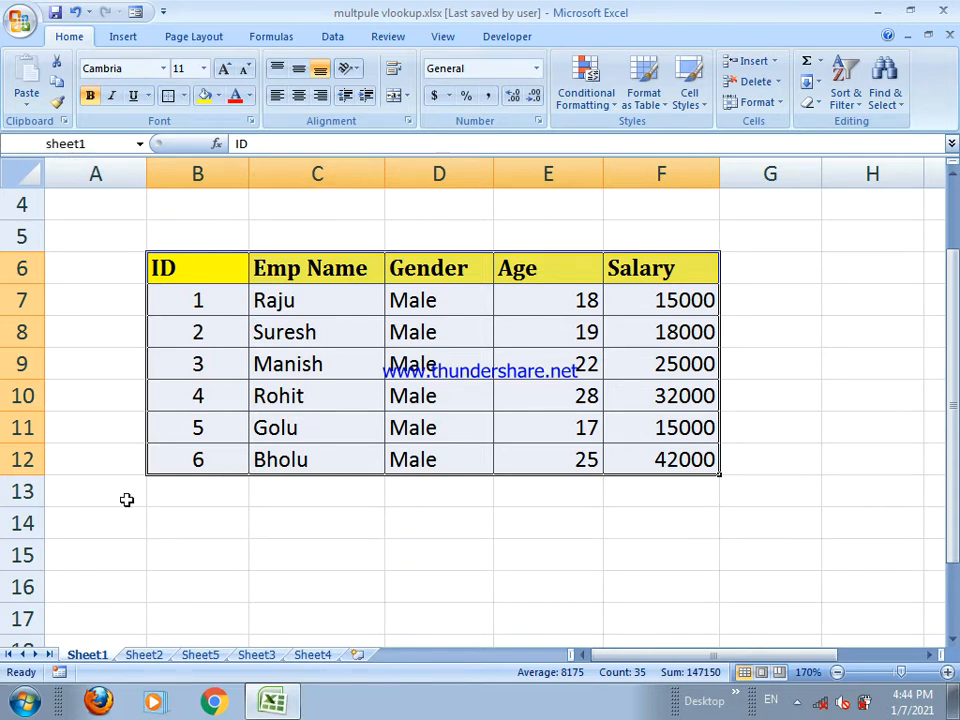
Step: Check the range names assigned to the employee tables in B4:F10 on Sheet2 and on Sheet3
click(146, 655)
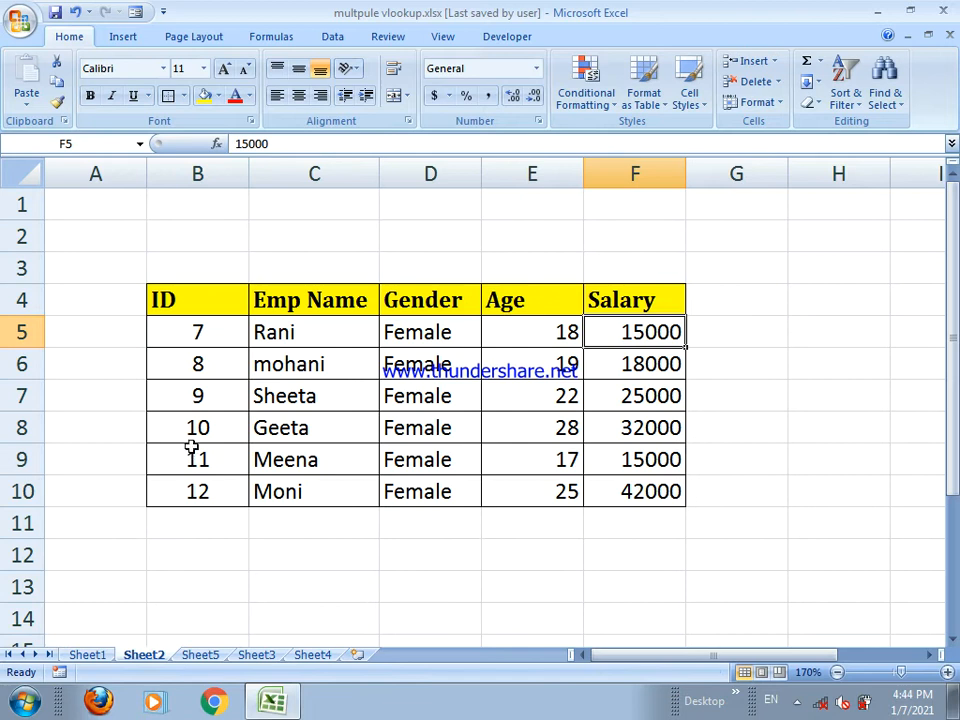
drag(183, 308, 604, 491)
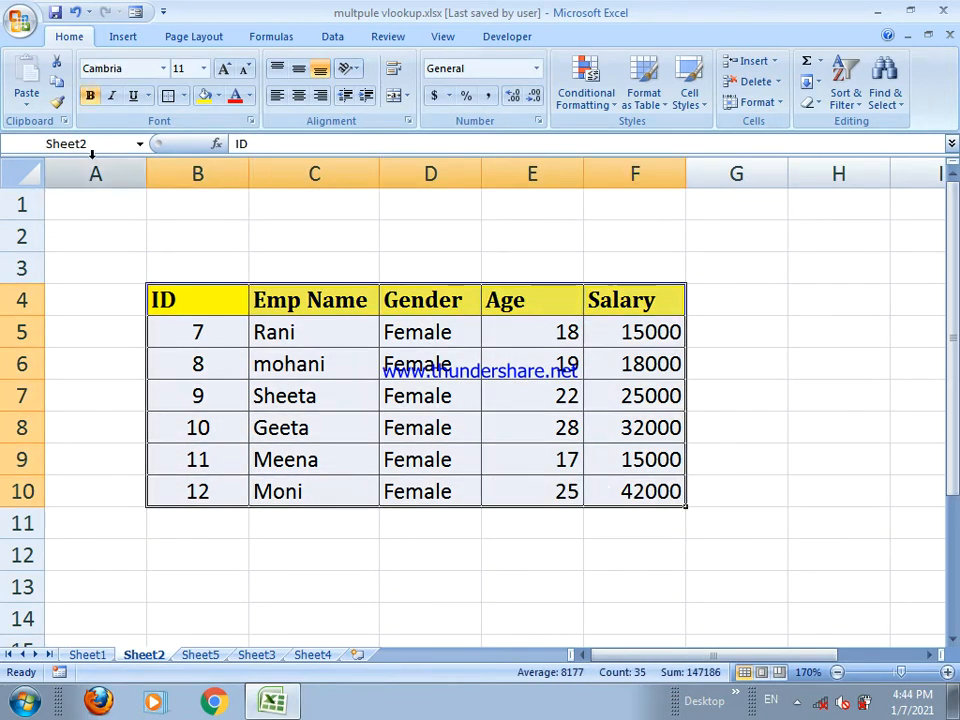
click(95, 152)
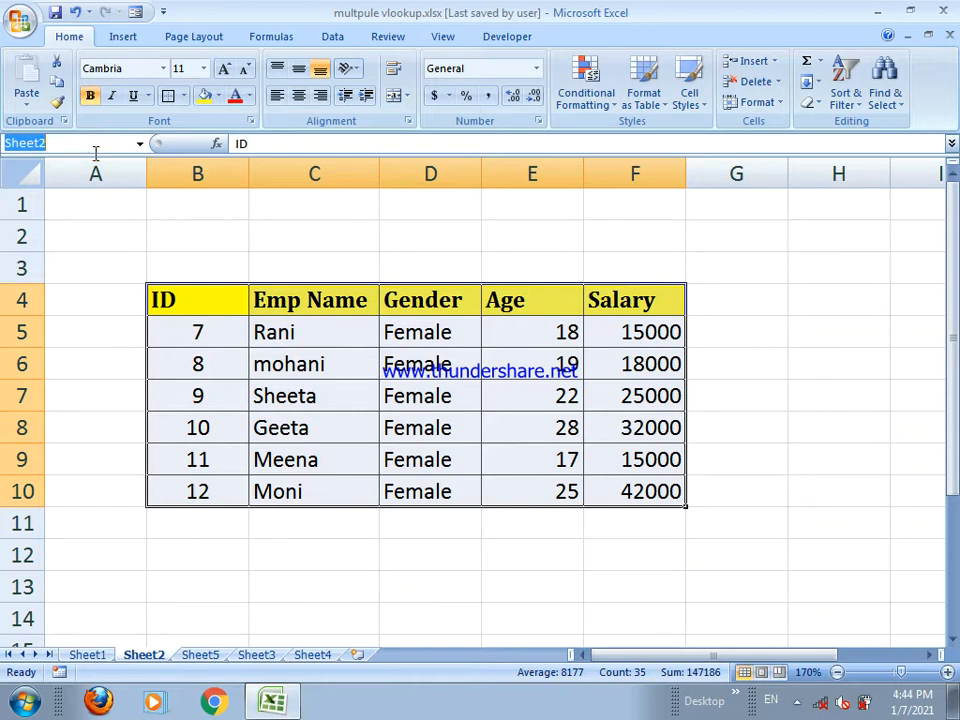
click(254, 655)
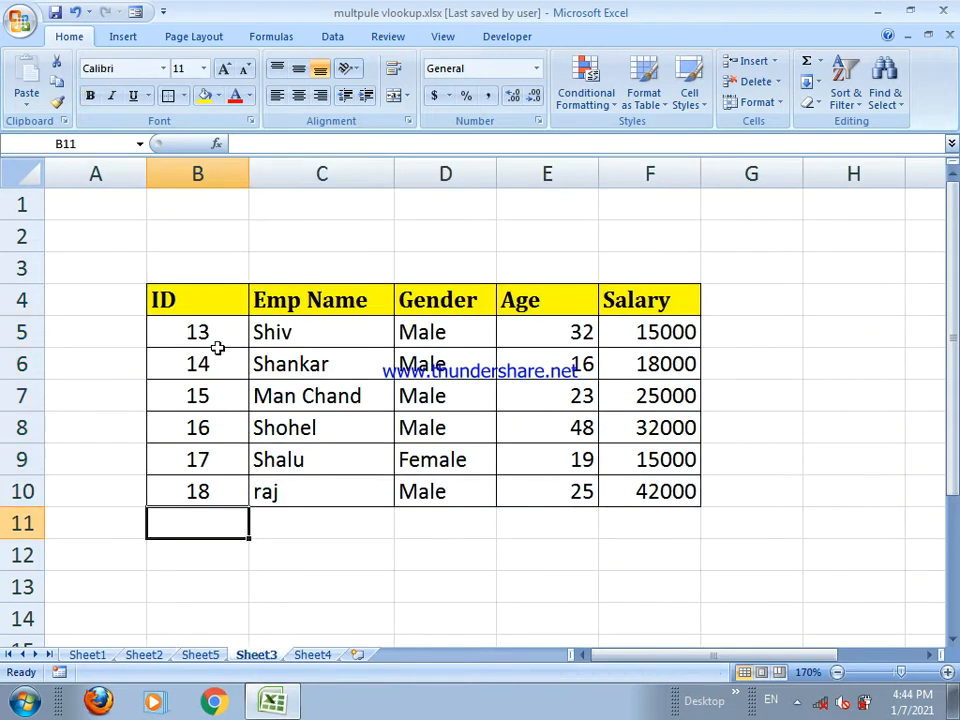
drag(197, 287, 632, 493)
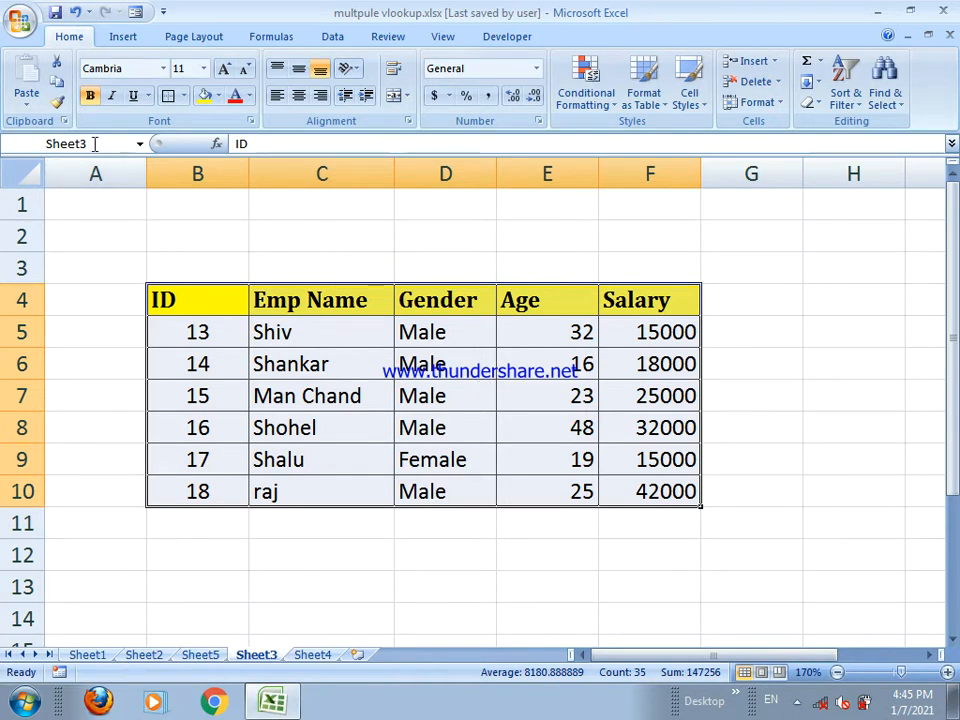
click(92, 143)
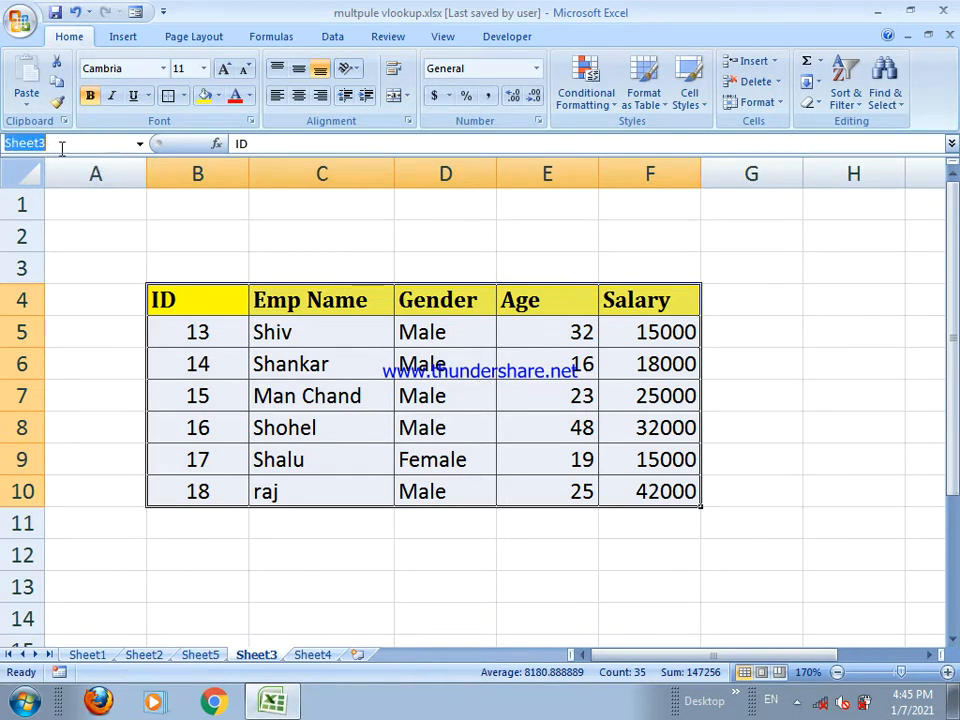
key(Escape)
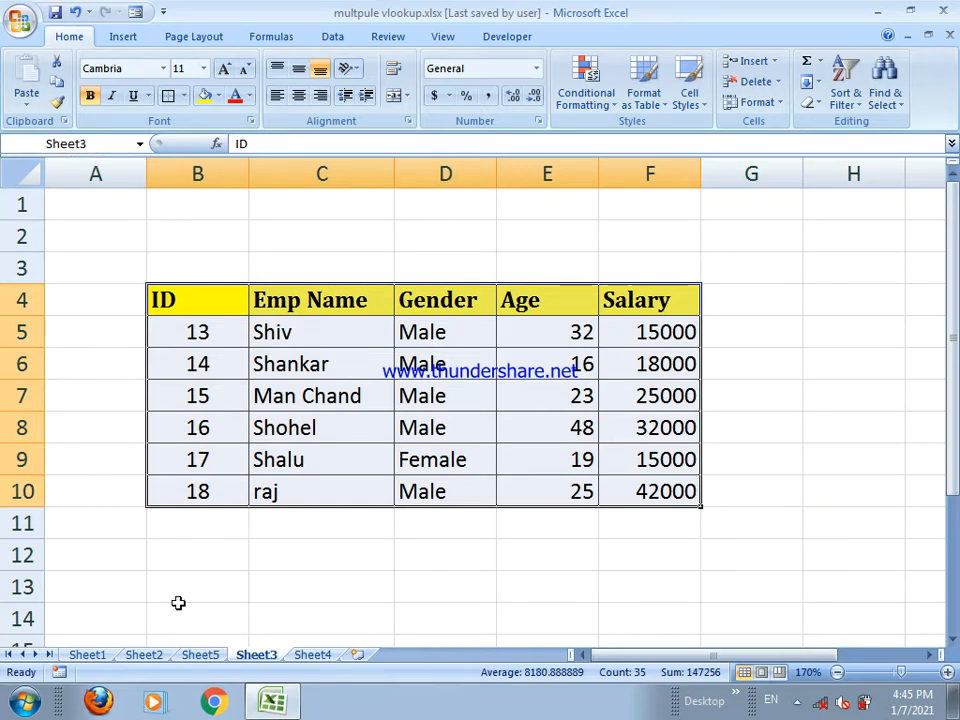
Step: Enter 5 as the ID in cell B5 of Sheet4 and slightly widen the Emp Name column
click(312, 656)
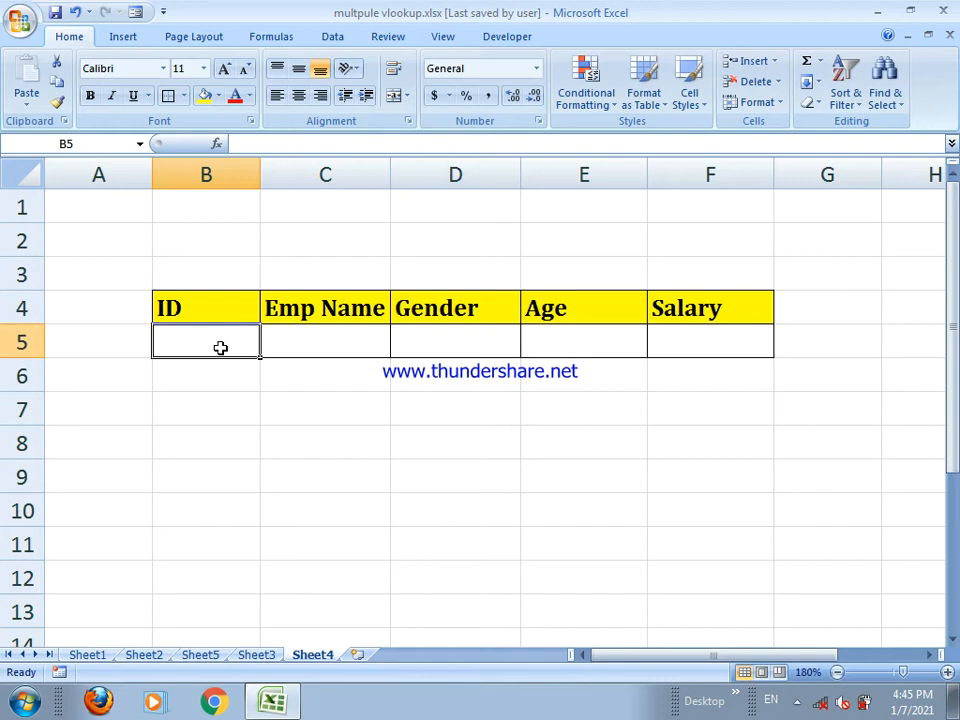
text(5)
click(279, 347)
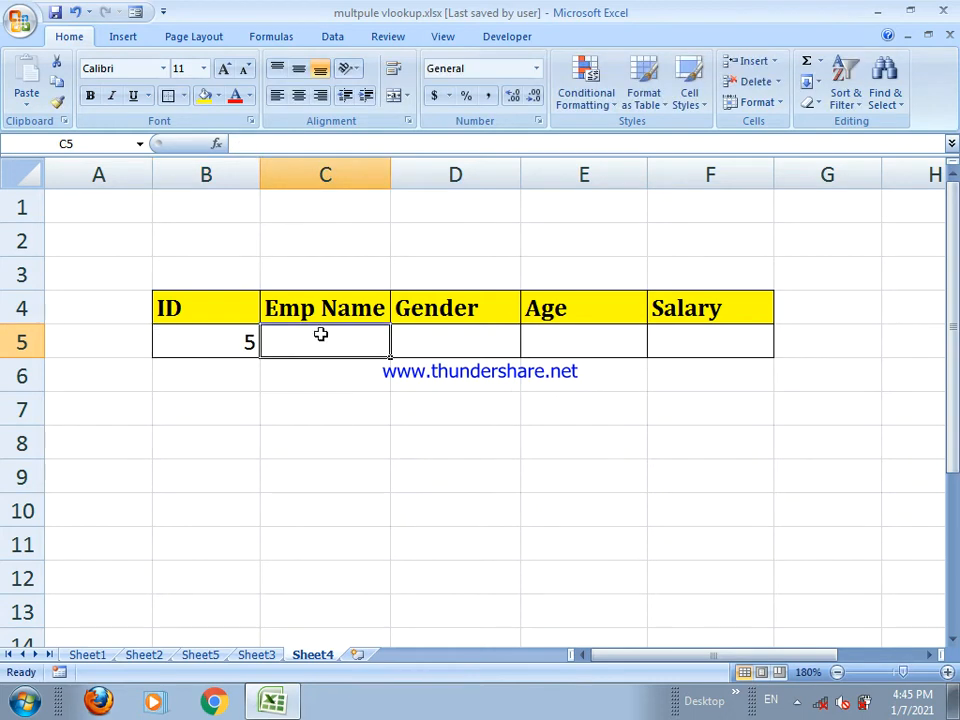
drag(390, 174, 401, 174)
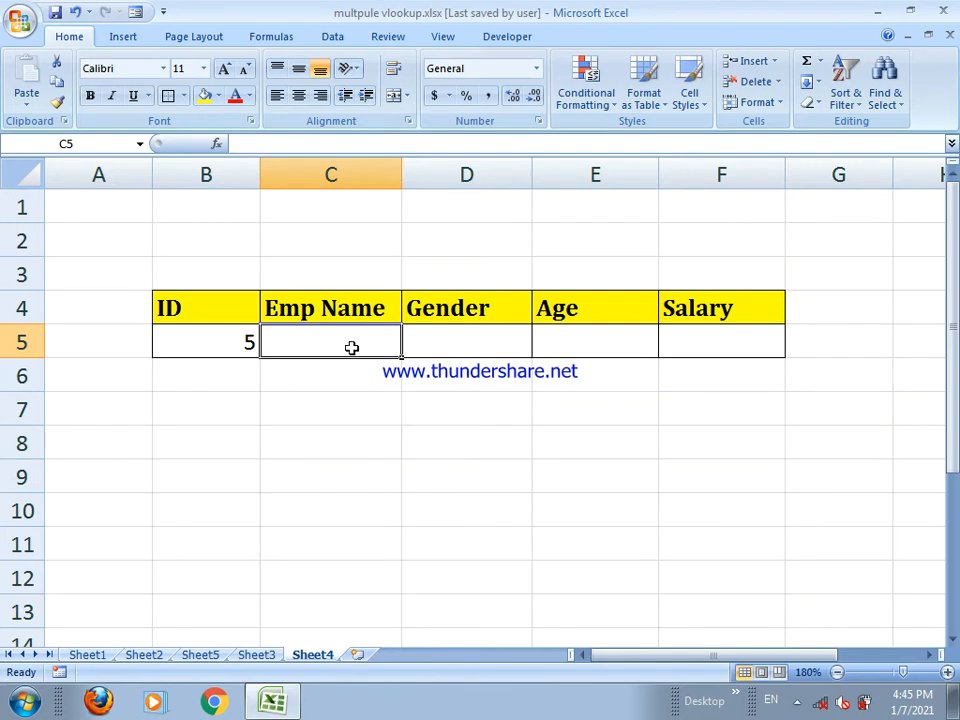
Step: Start a VLOOKUP formula in cell C5 of Sheet4 with B5 as the lookup value
text(=vl)
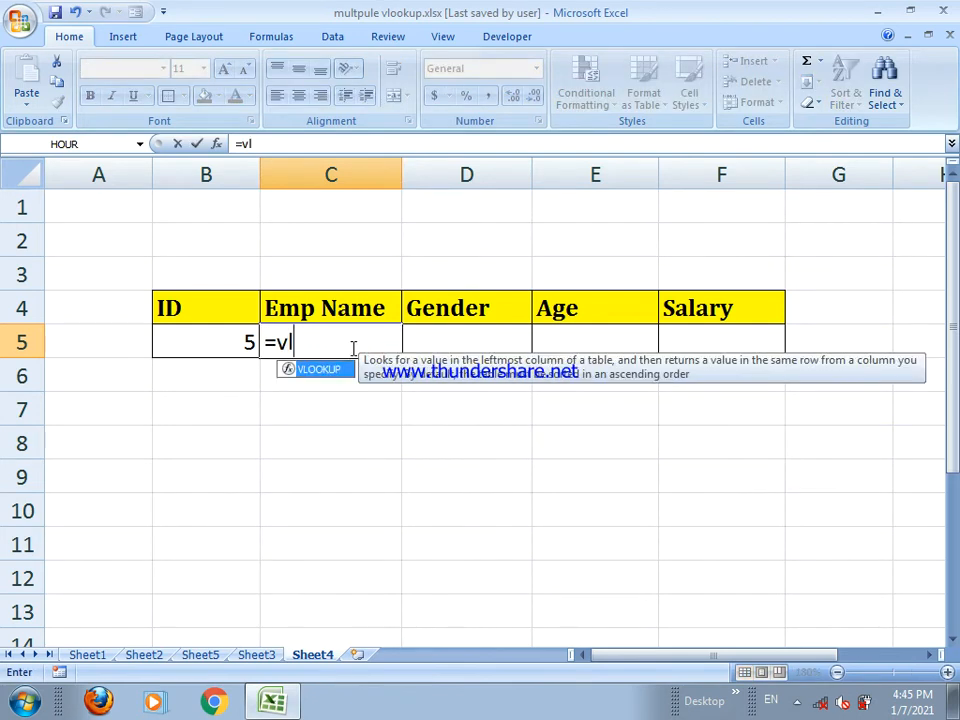
key(Tab)
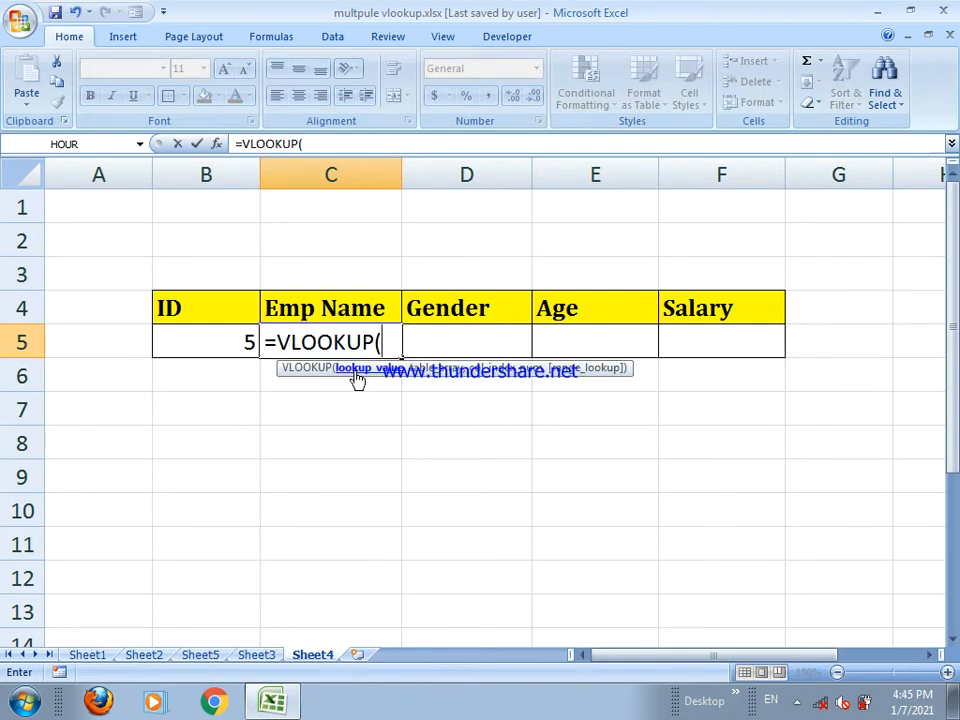
click(211, 345)
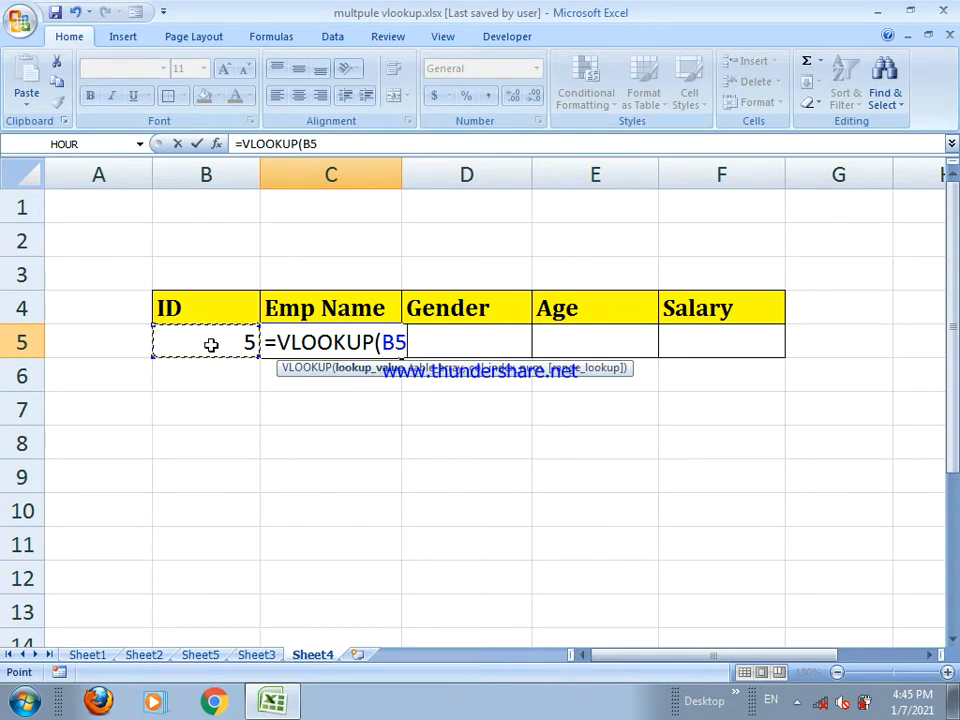
text(,)
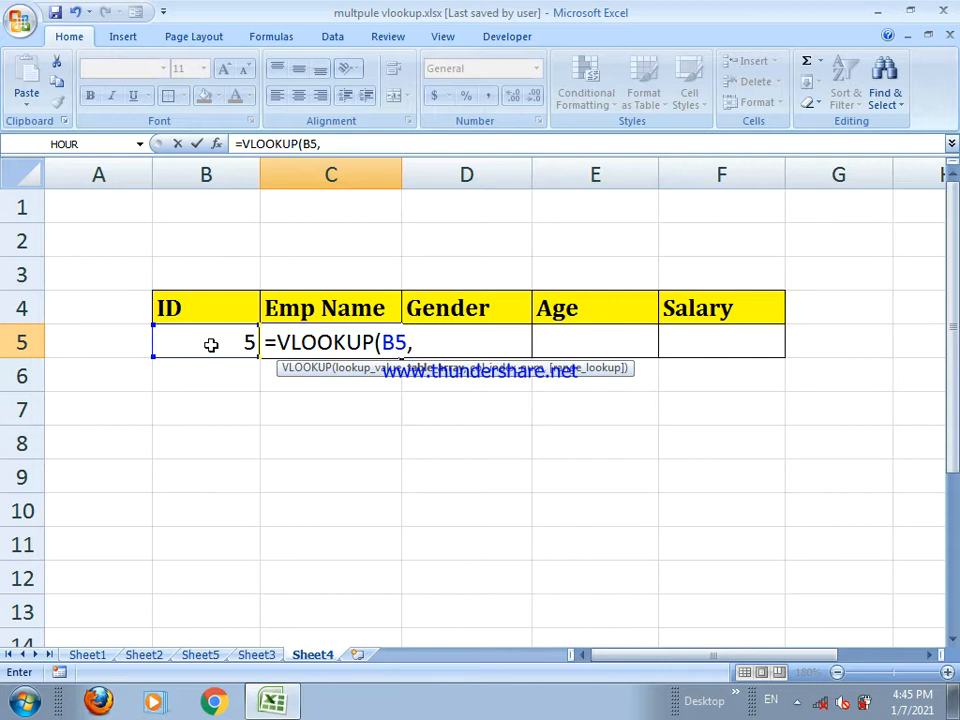
Step: Add an IF as the table array argument that returns the named range sheet1 when B5<=6
text(if()
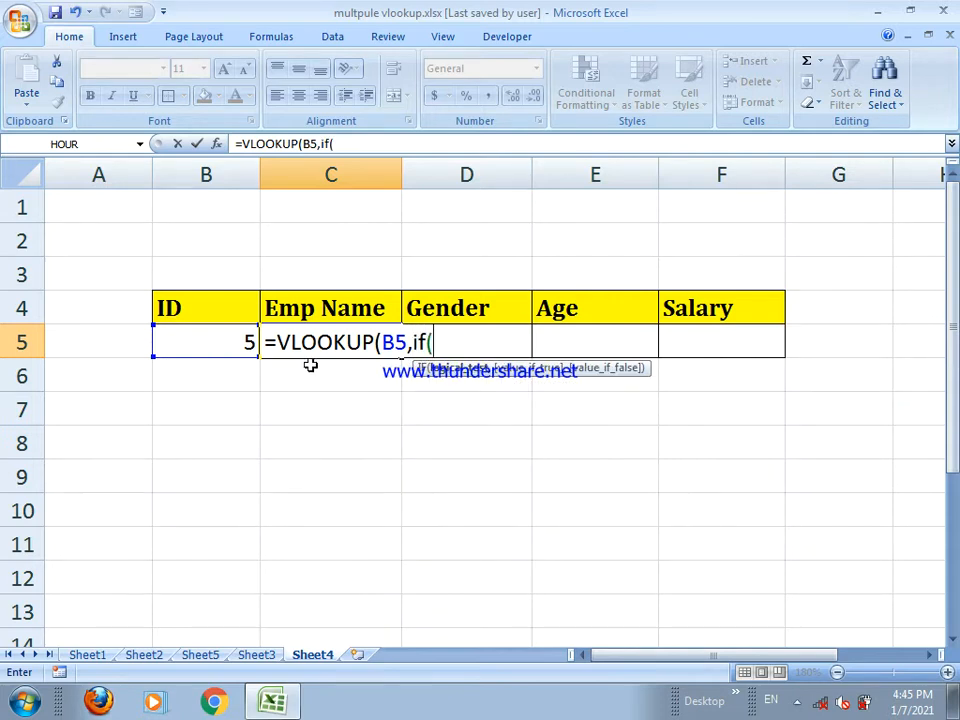
click(215, 350)
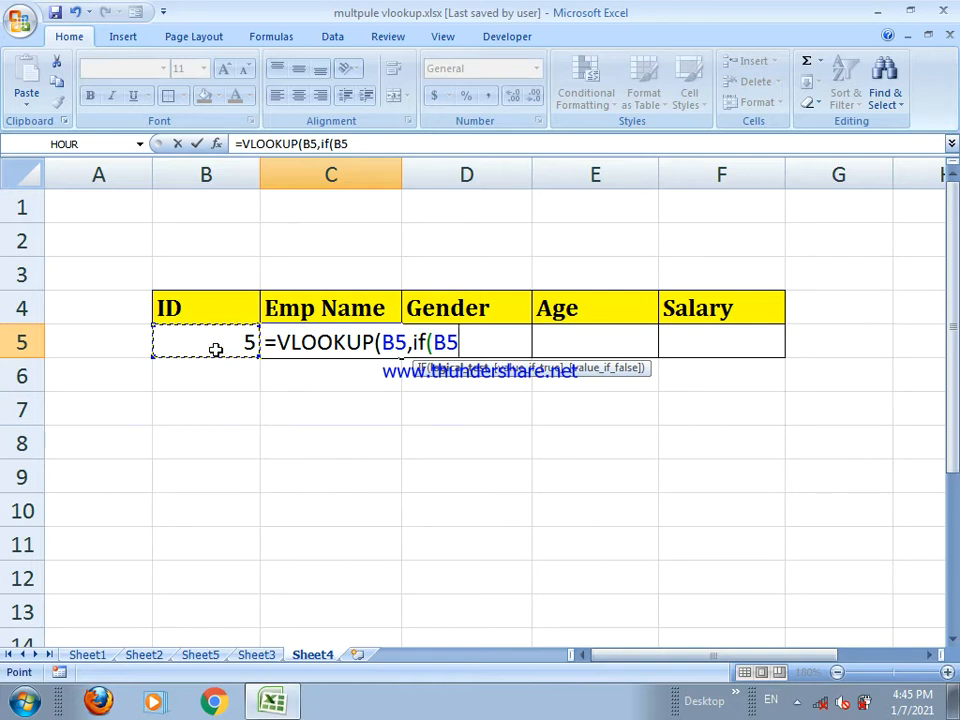
text(<)
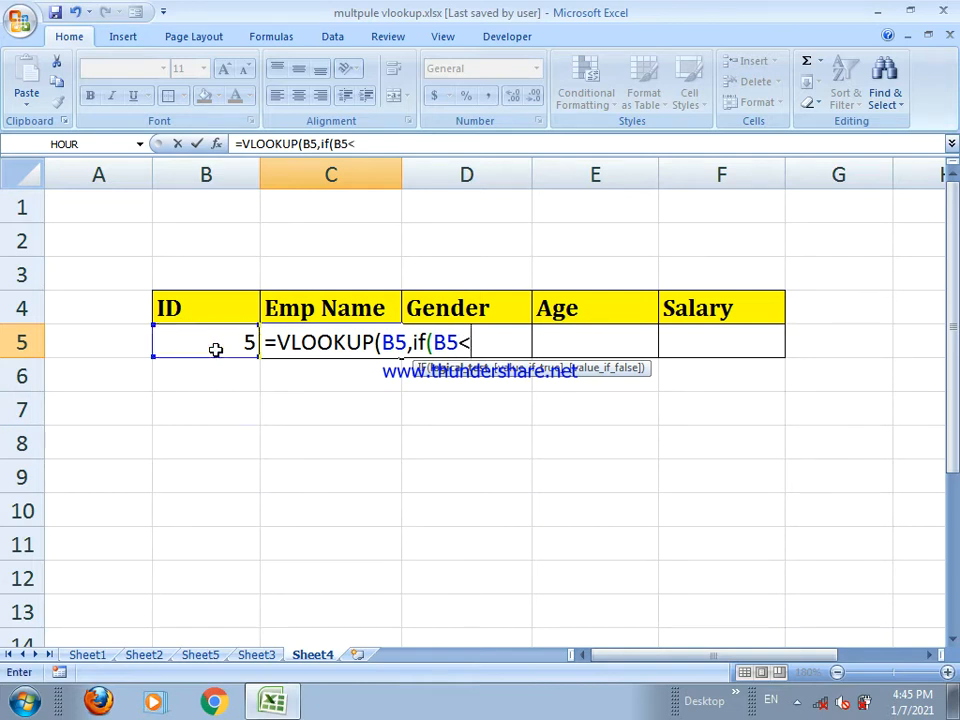
text(=6,)
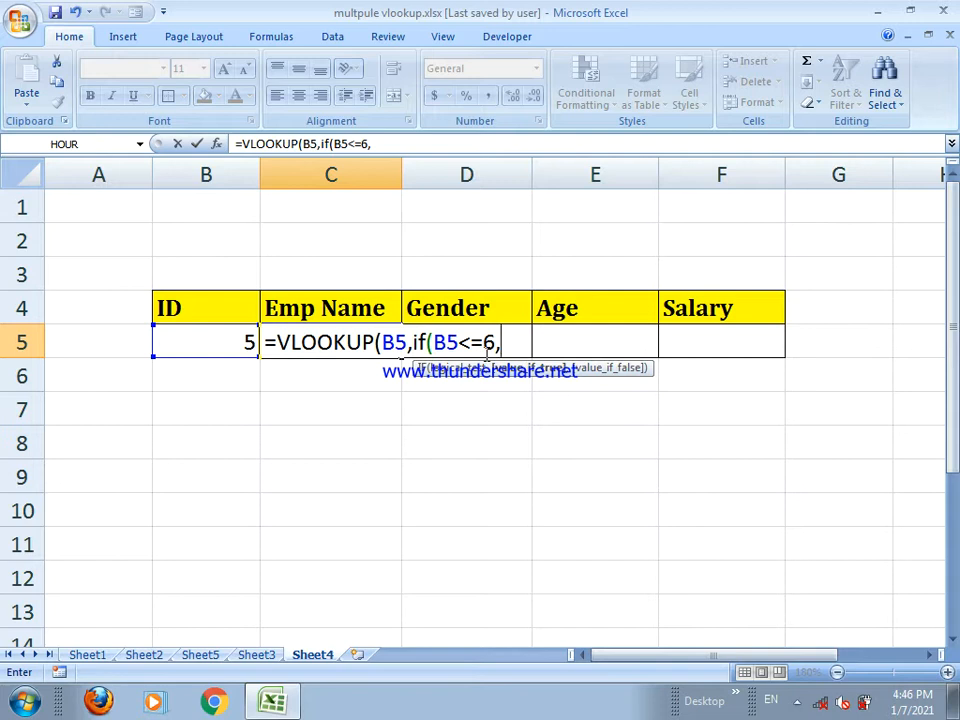
text(she)
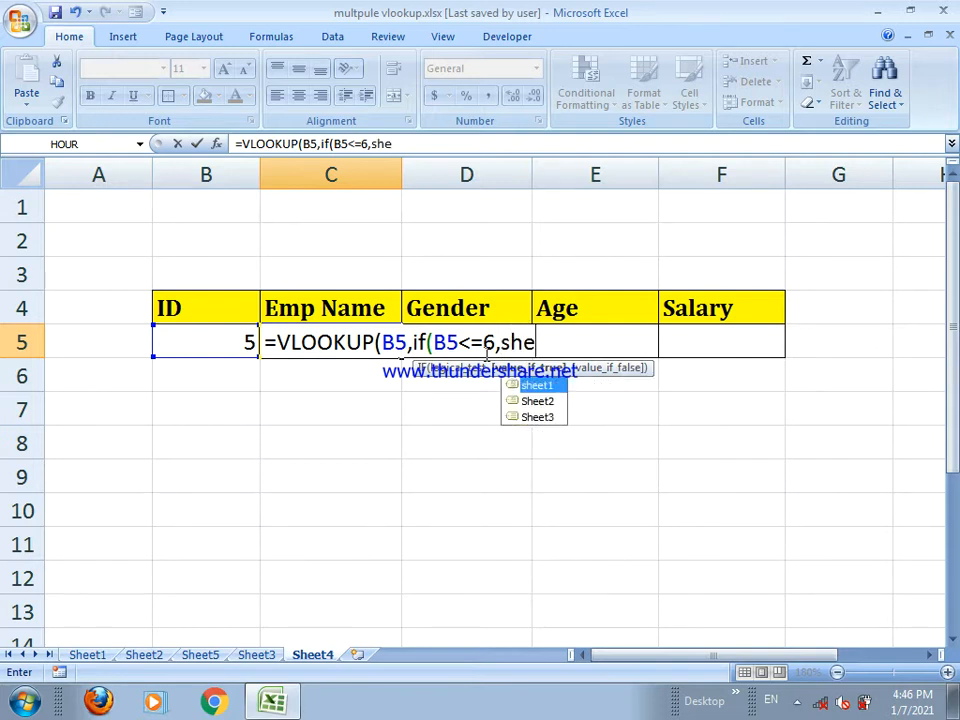
key(Tab)
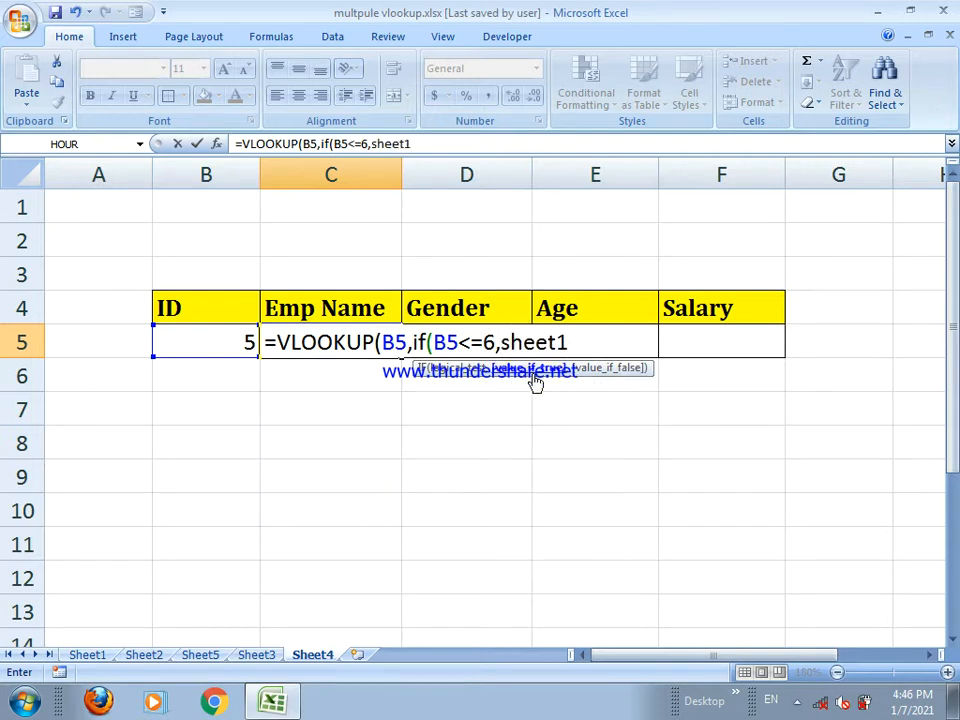
text(,)
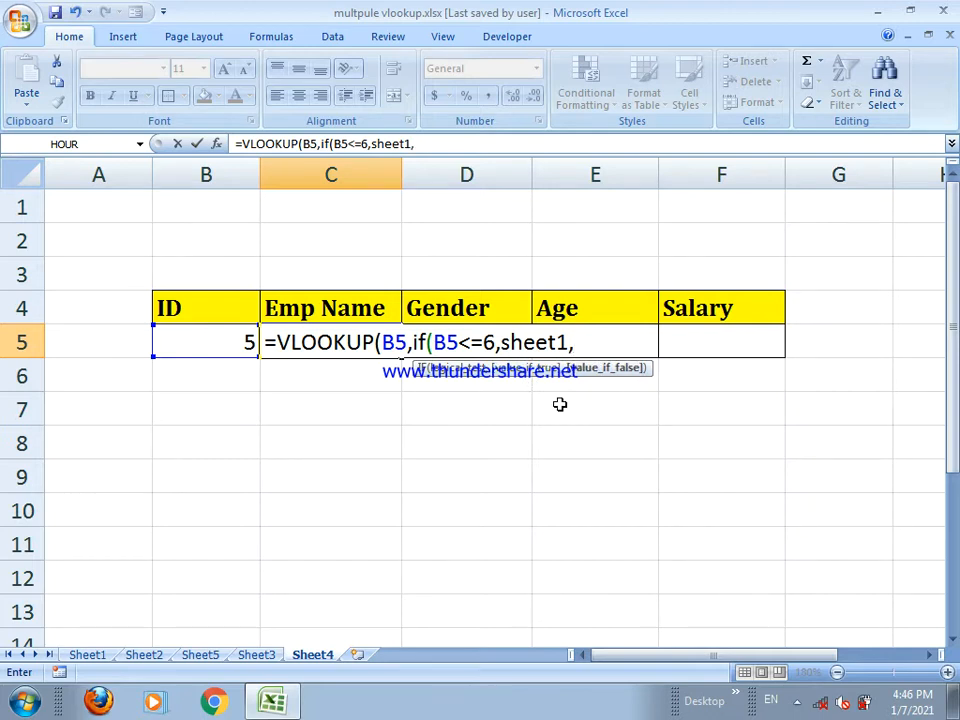
Step: Nest a second IF as the false value, returning the named range Sheet2 when B5<=12
text(if)
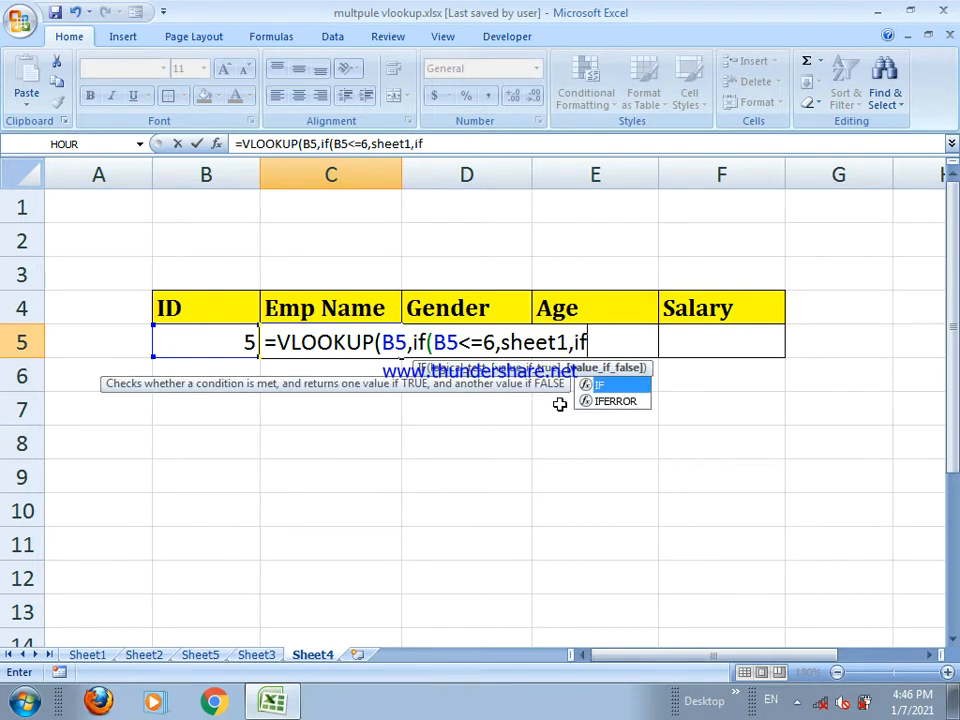
text(()
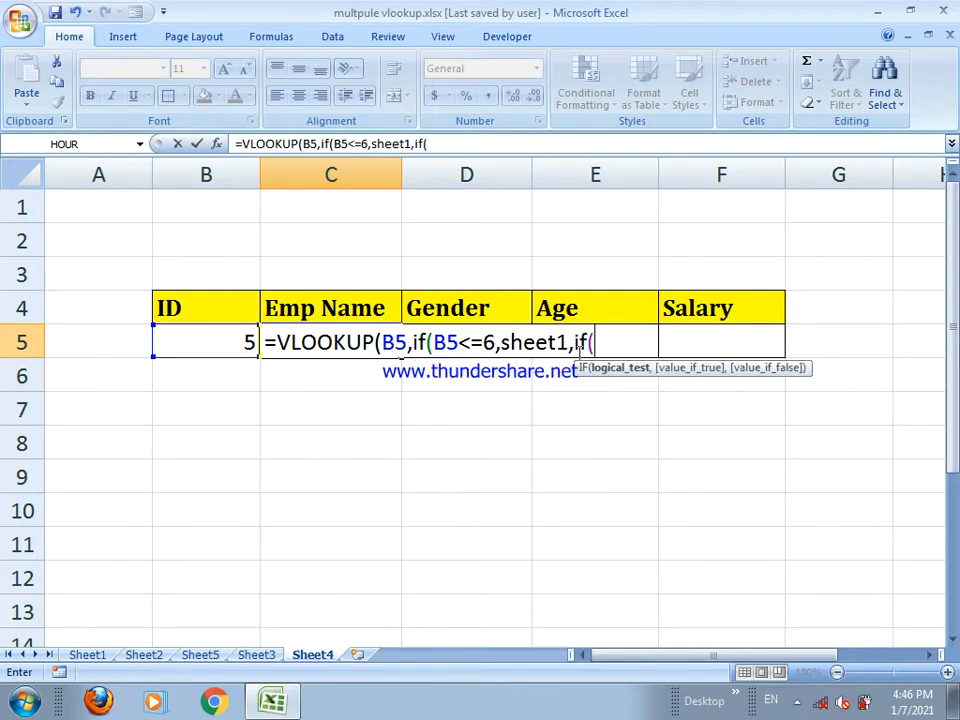
click(222, 347)
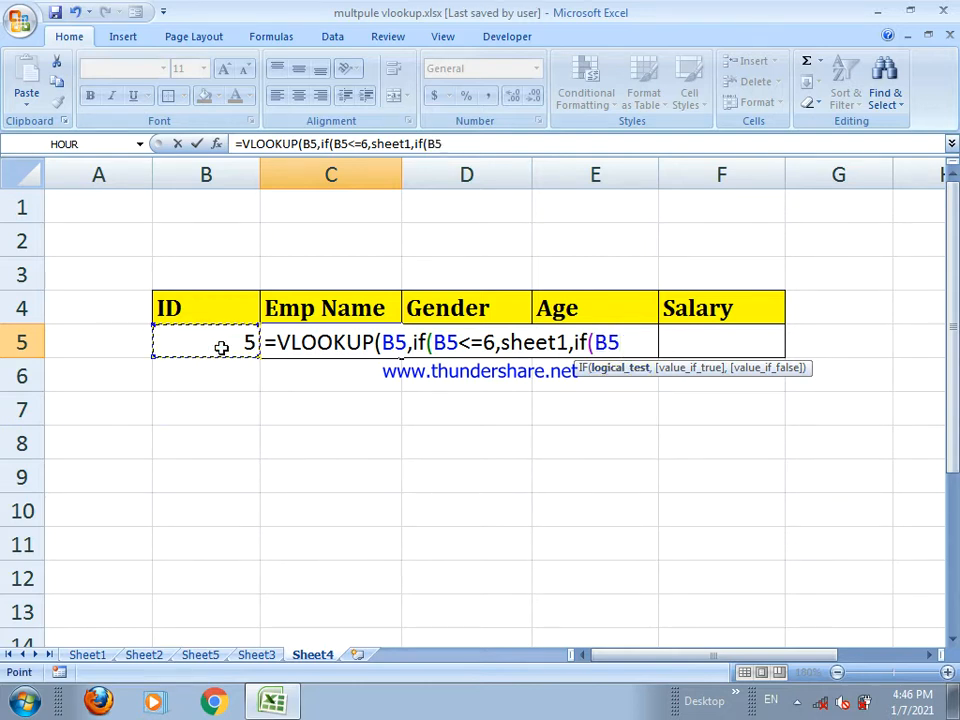
text(<=)
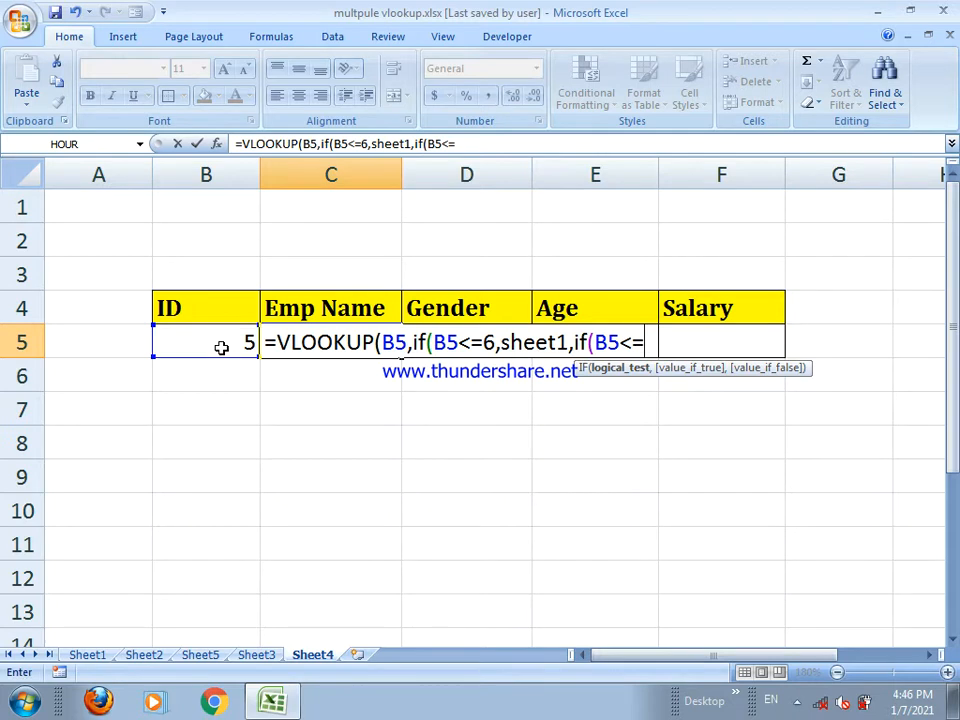
text(12,)
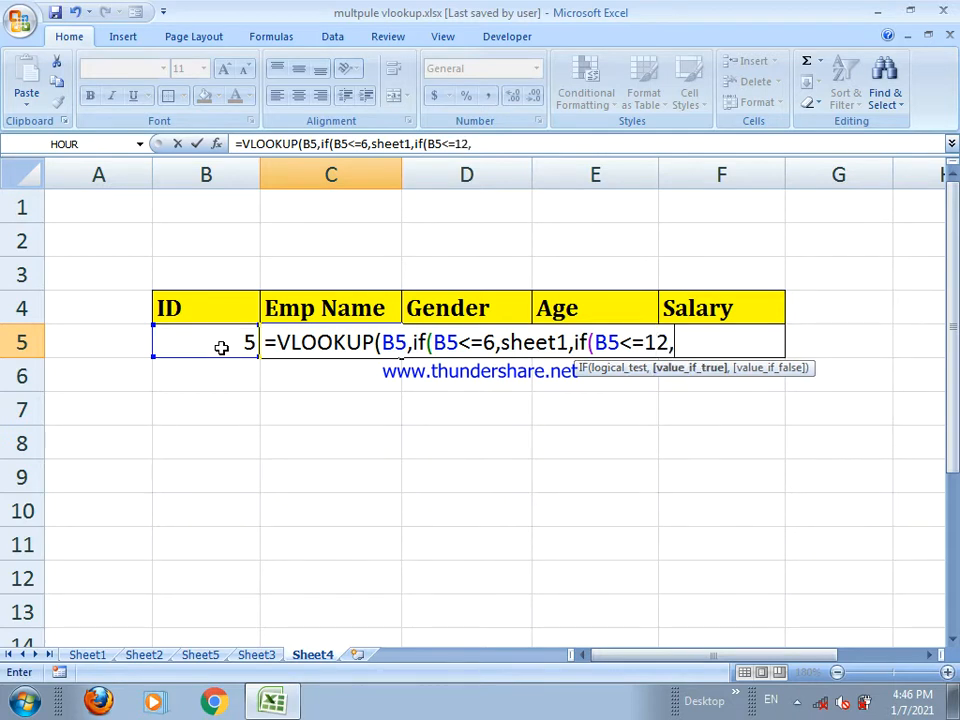
text(she)
key(Down)
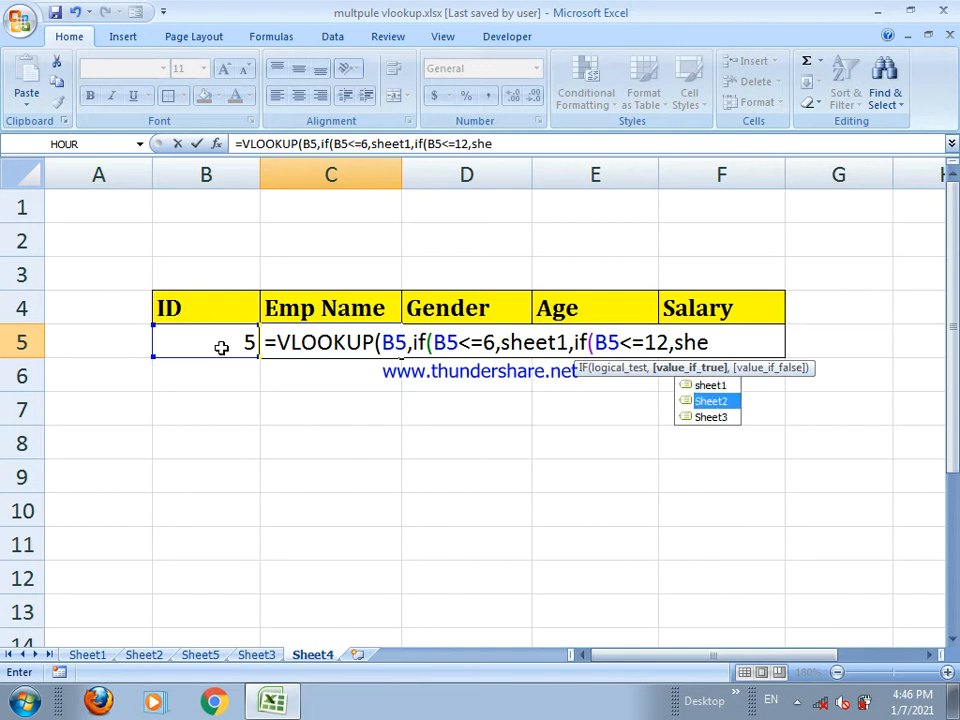
key(Tab)
Step: Set the named range Sheet3 as the nested IF's false value and close both IF functions, ready for the column index argument
text(,sheet)
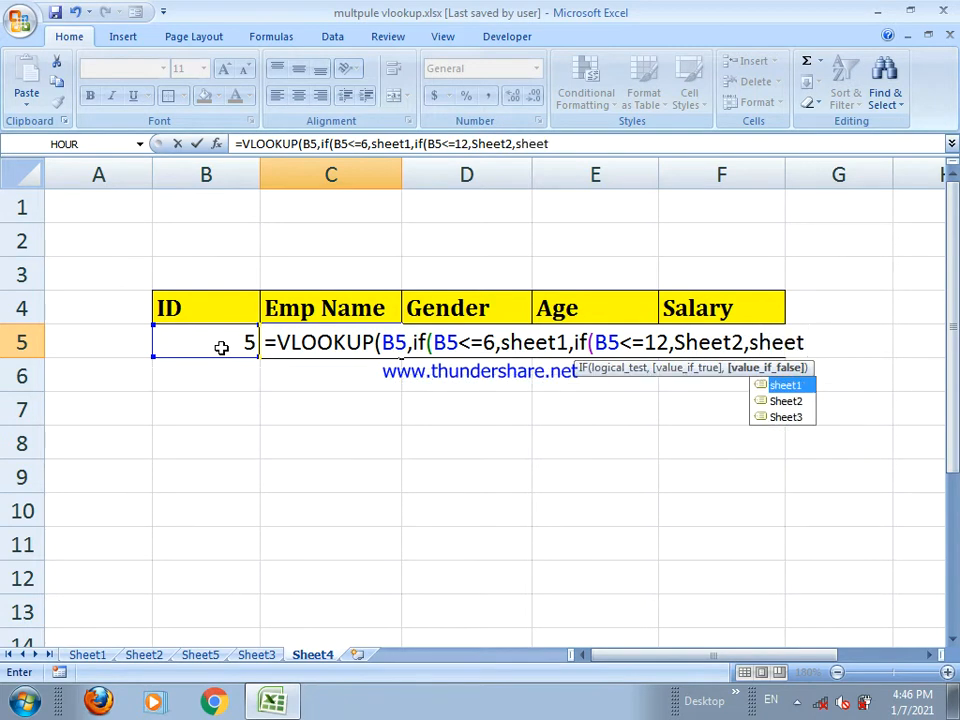
key(Down)
key(Down)
key(Tab)
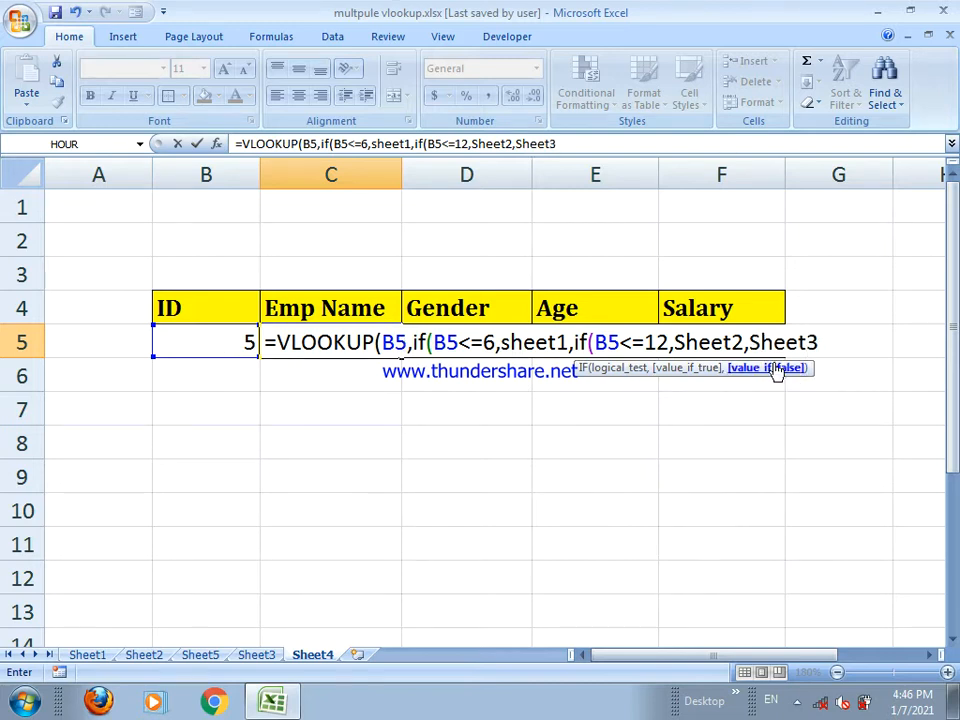
text()))
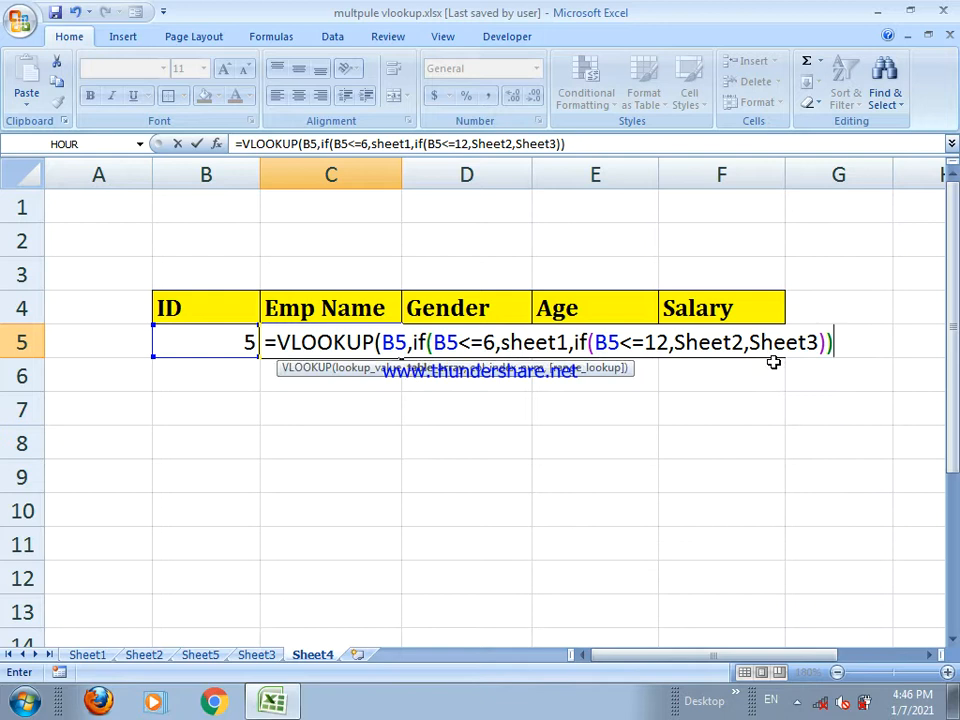
text(,)
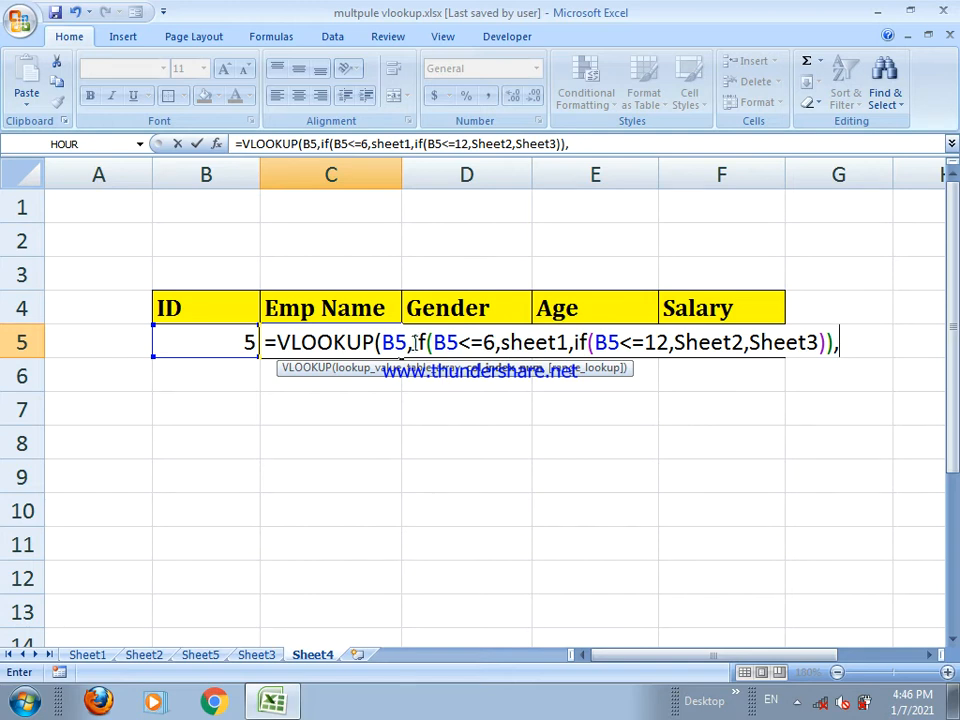
Step: Examine the nested IF portion of the C5 formula that serves as the VLOOKUP table array
drag(412, 343, 488, 343)
drag(561, 354, 846, 345)
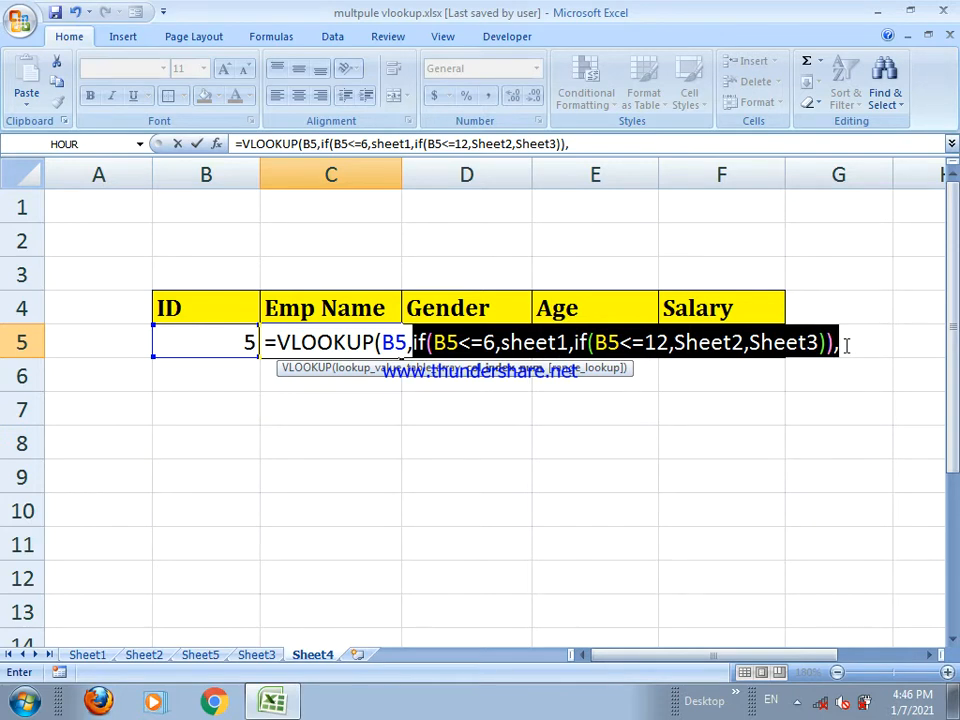
drag(846, 345, 724, 343)
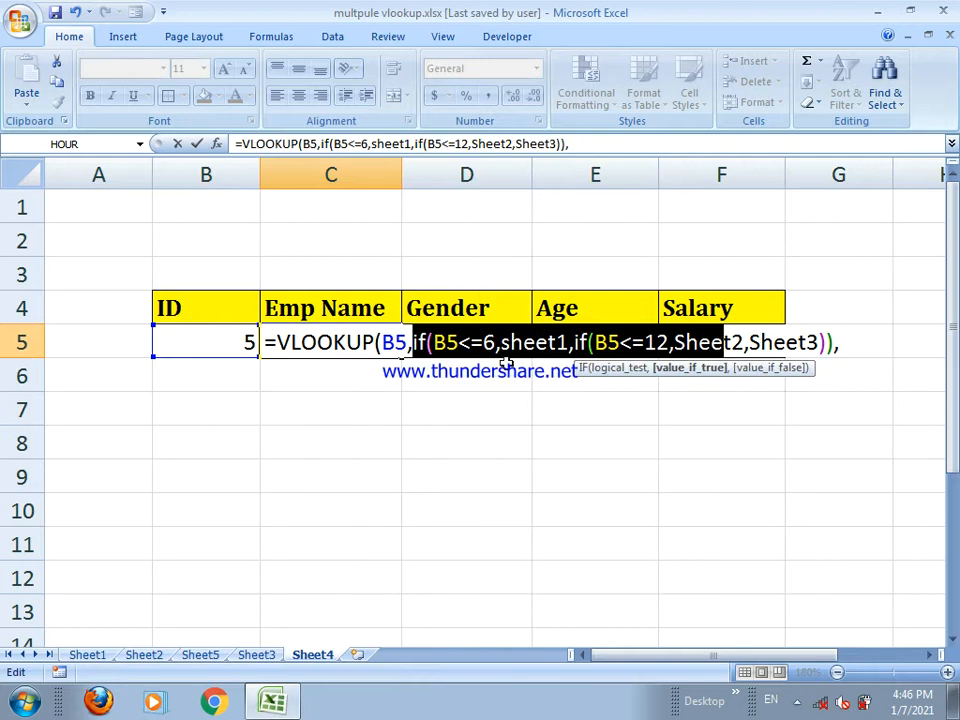
click(421, 342)
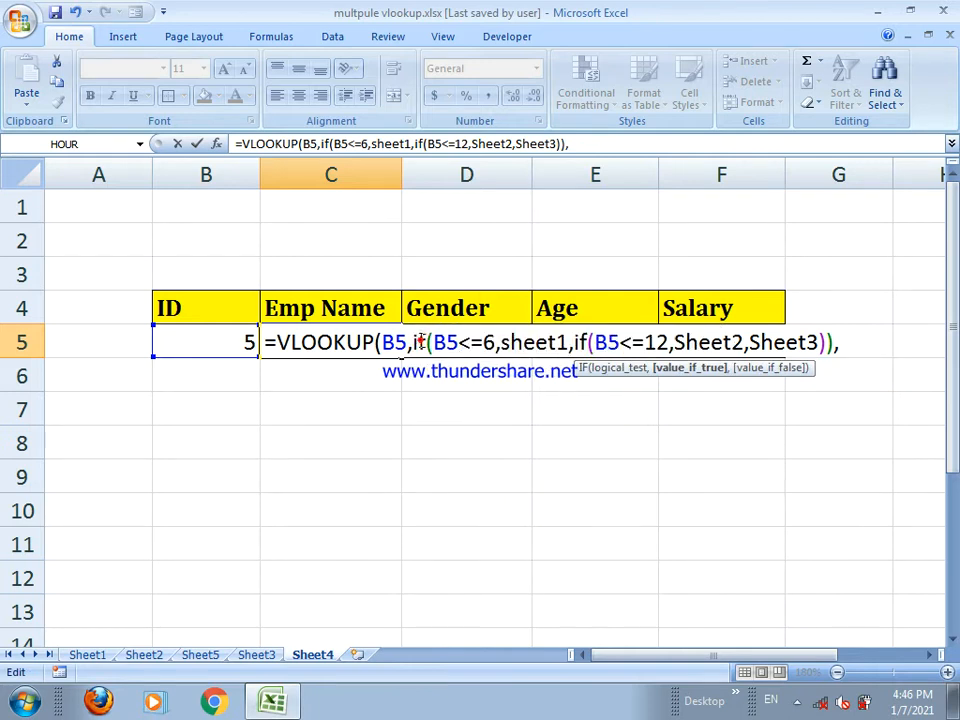
key(Left)
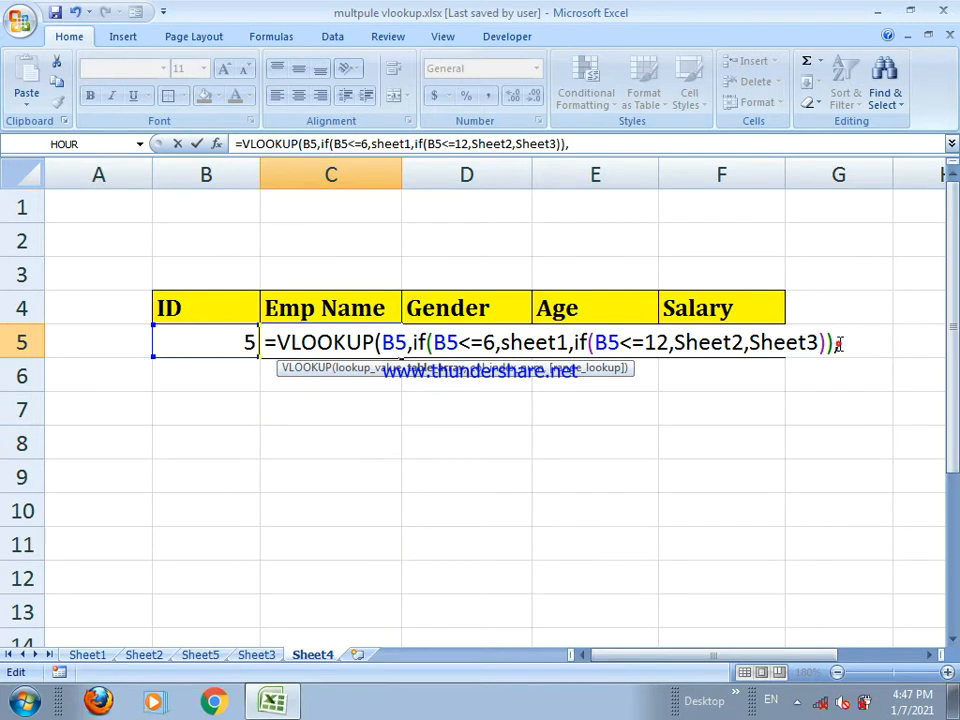
Step: Finish the VLOOKUP in C5 with column index 2 and range lookup 0, and commit the formula
text(2)
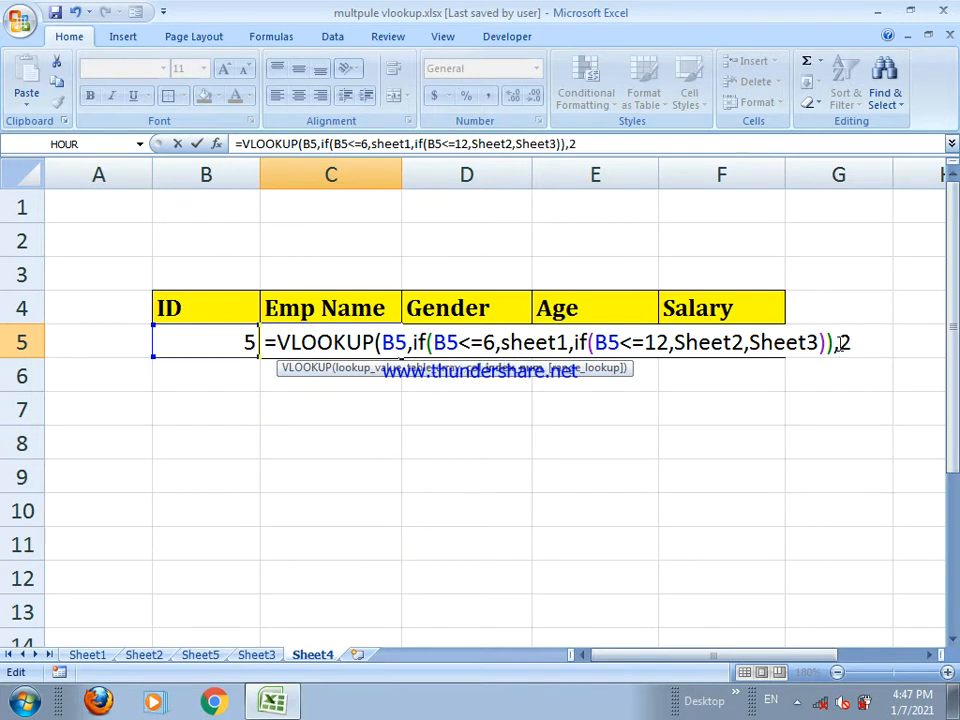
text(,0)
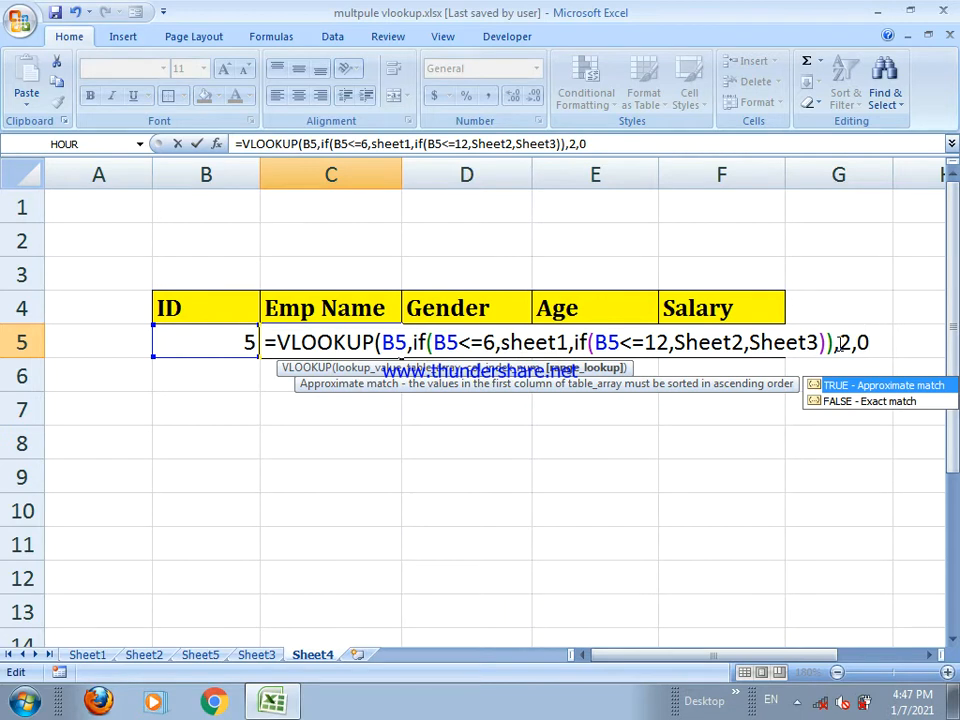
text()))
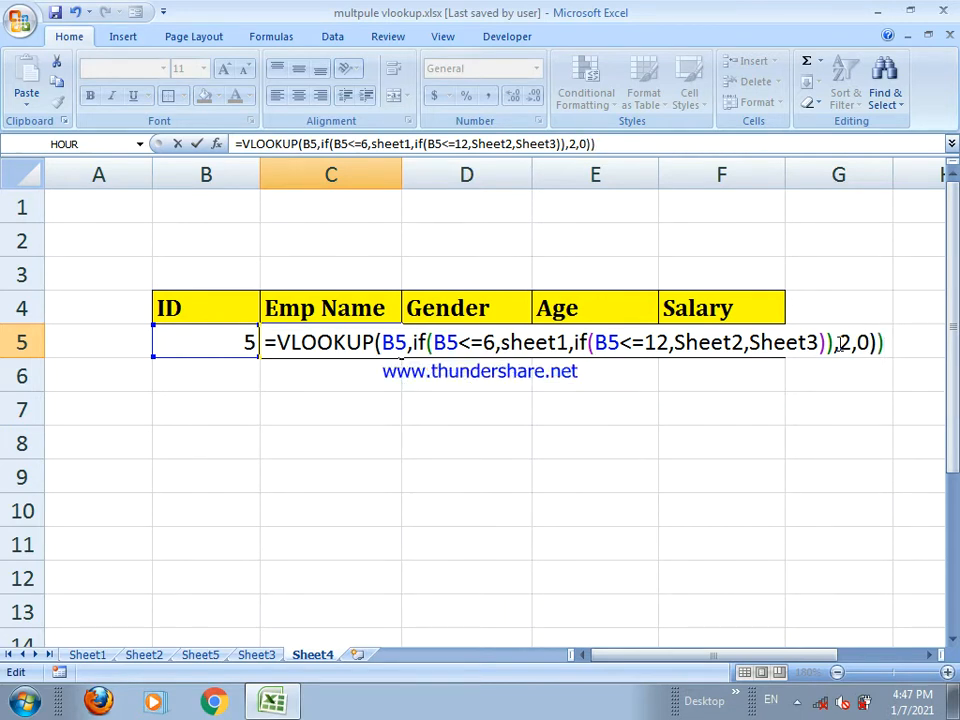
key(Return)
key(Return)
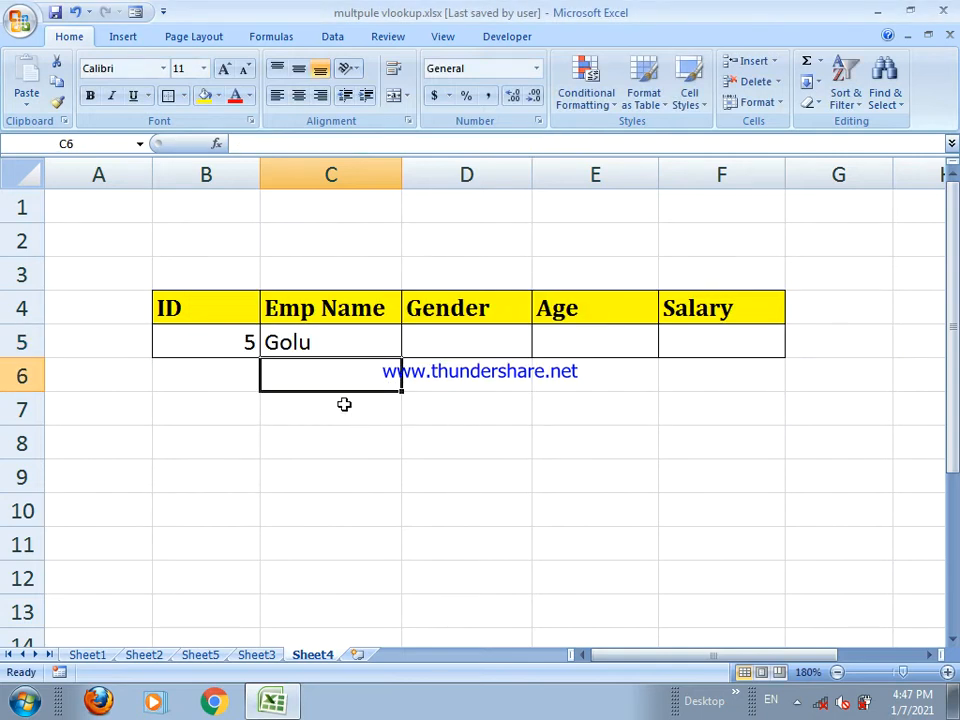
Step: Compare the name returned in C5 with the employee name for ID 5 on Sheet1
click(330, 346)
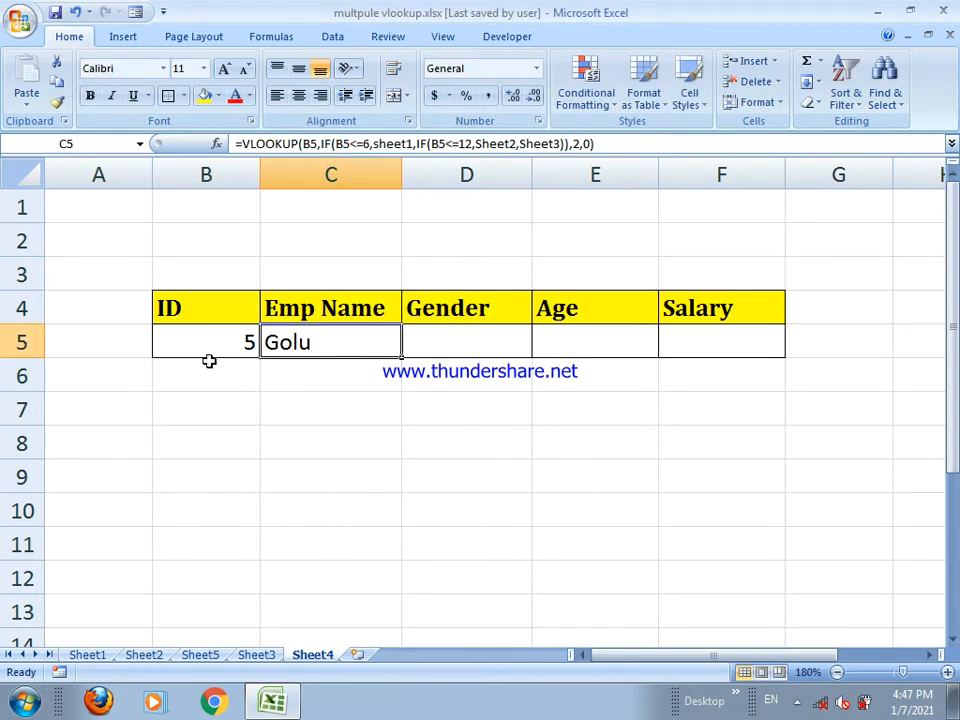
click(93, 655)
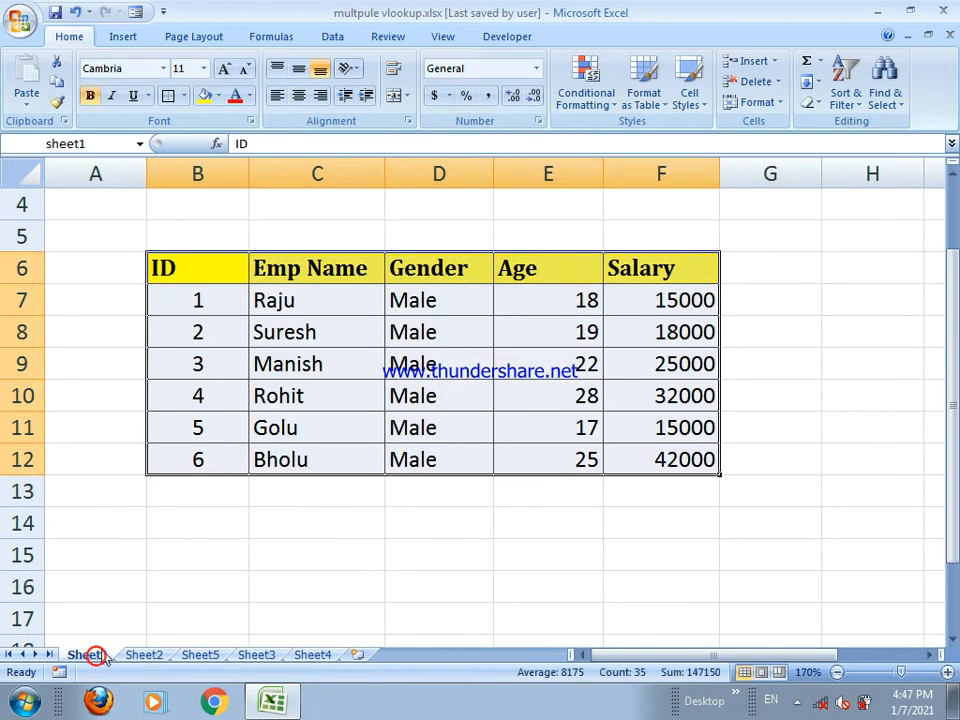
click(263, 434)
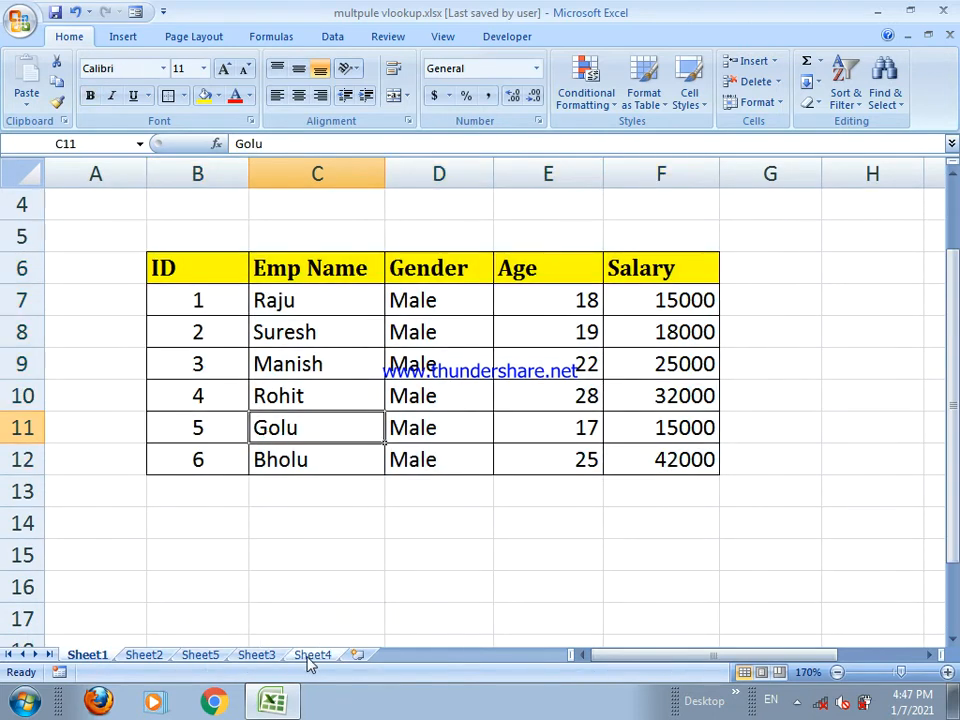
Step: Change the ID in cell B5 of Sheet4 to 13 to test the lookup with another table
click(312, 656)
click(232, 348)
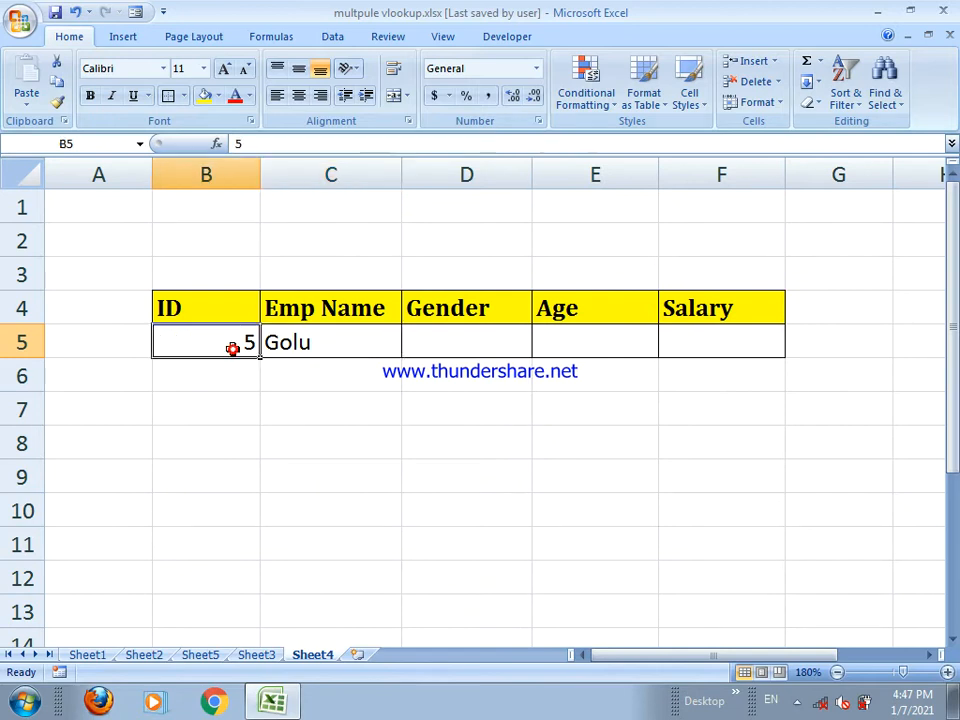
text(13)
key(Return)
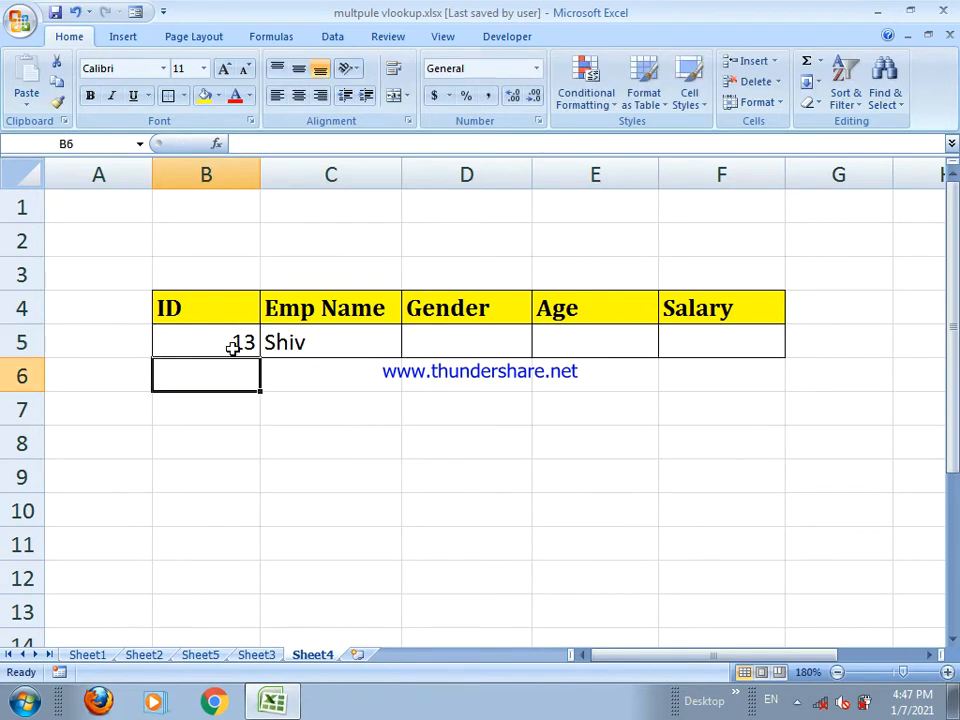
click(232, 348)
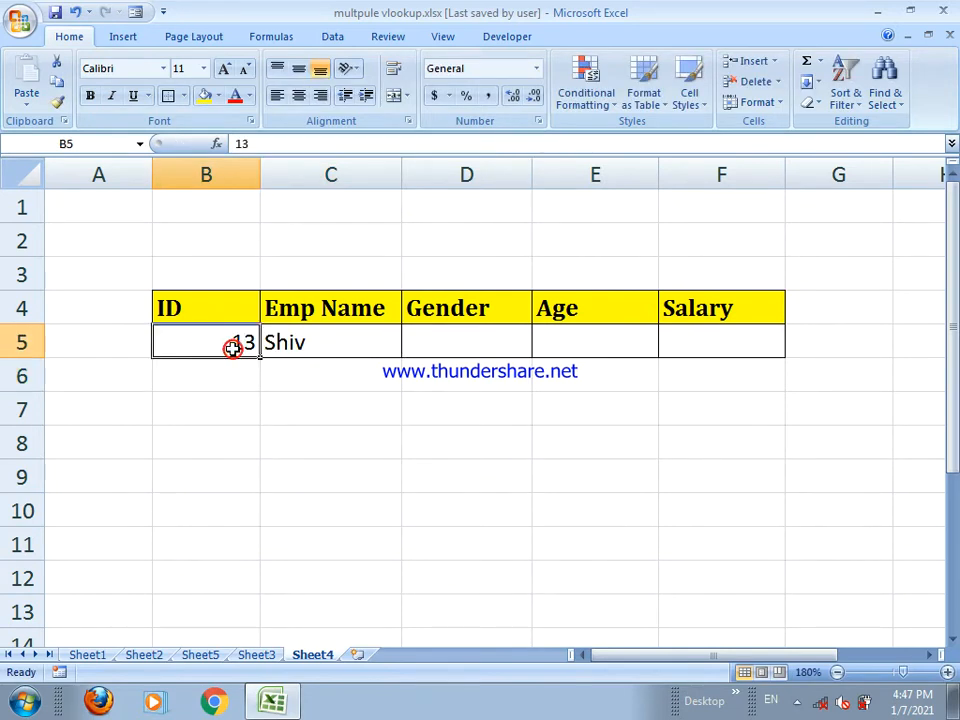
Step: Compare the name returned in C5 of Sheet4 with the employee record for ID 13 on Sheet3
click(154, 658)
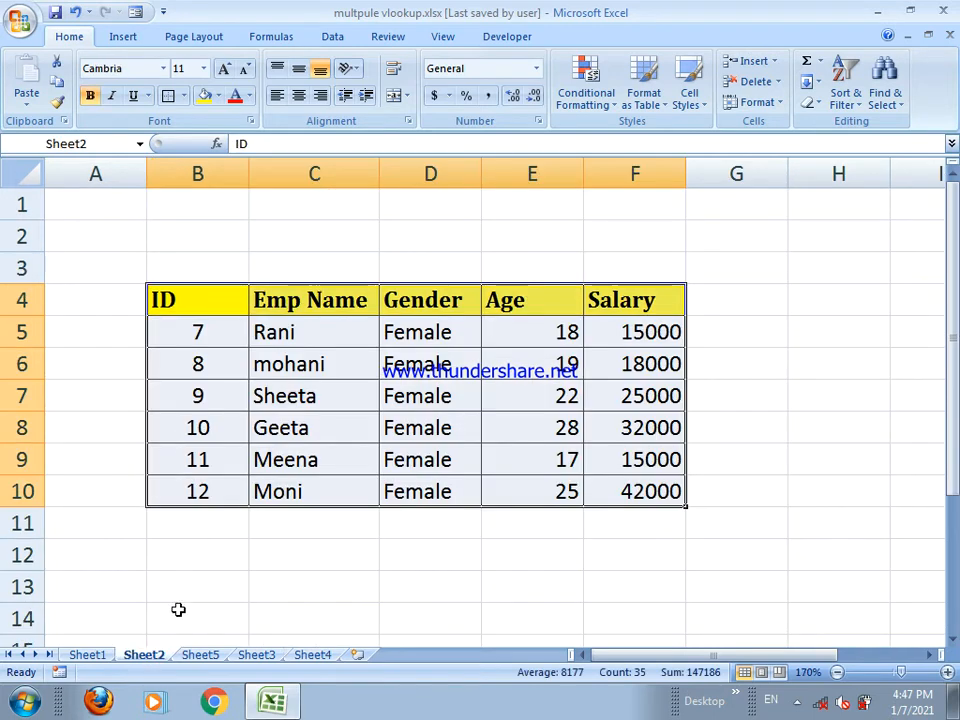
click(256, 655)
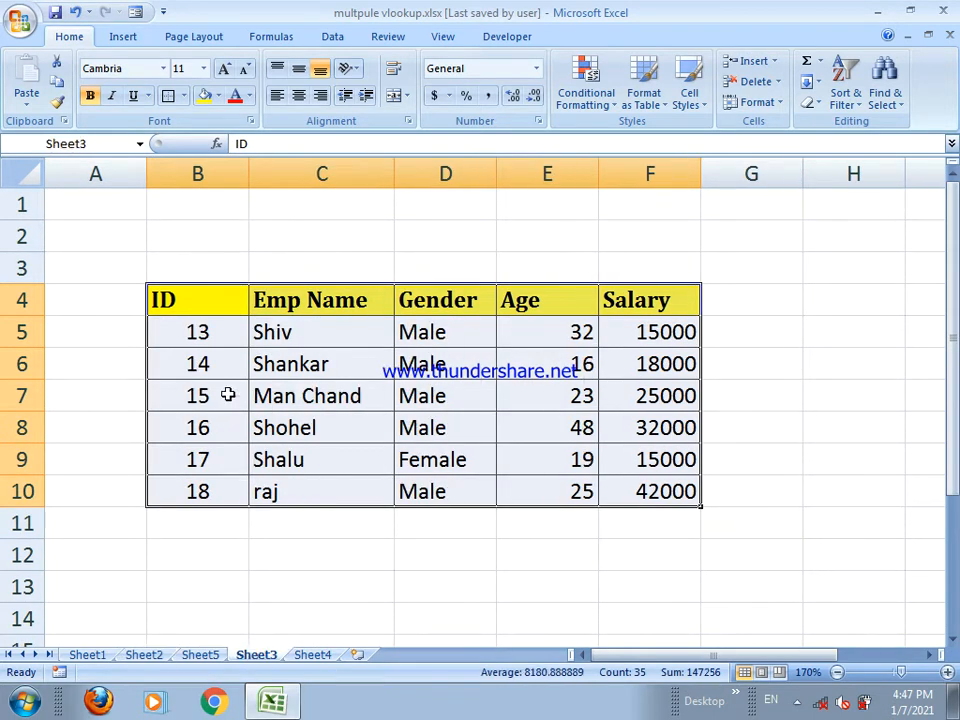
click(293, 332)
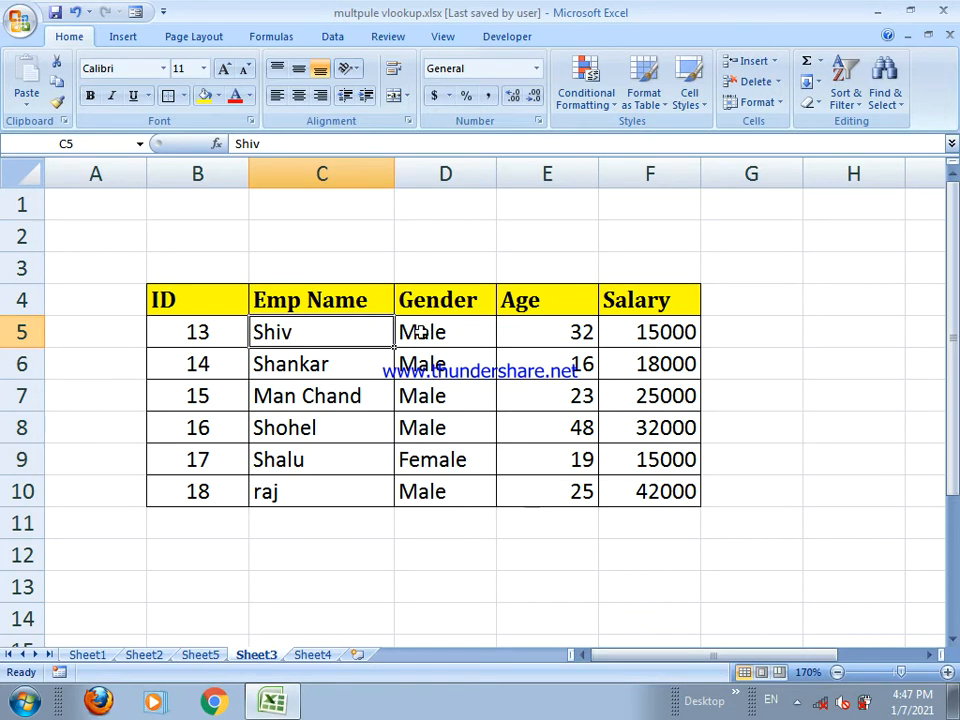
click(576, 332)
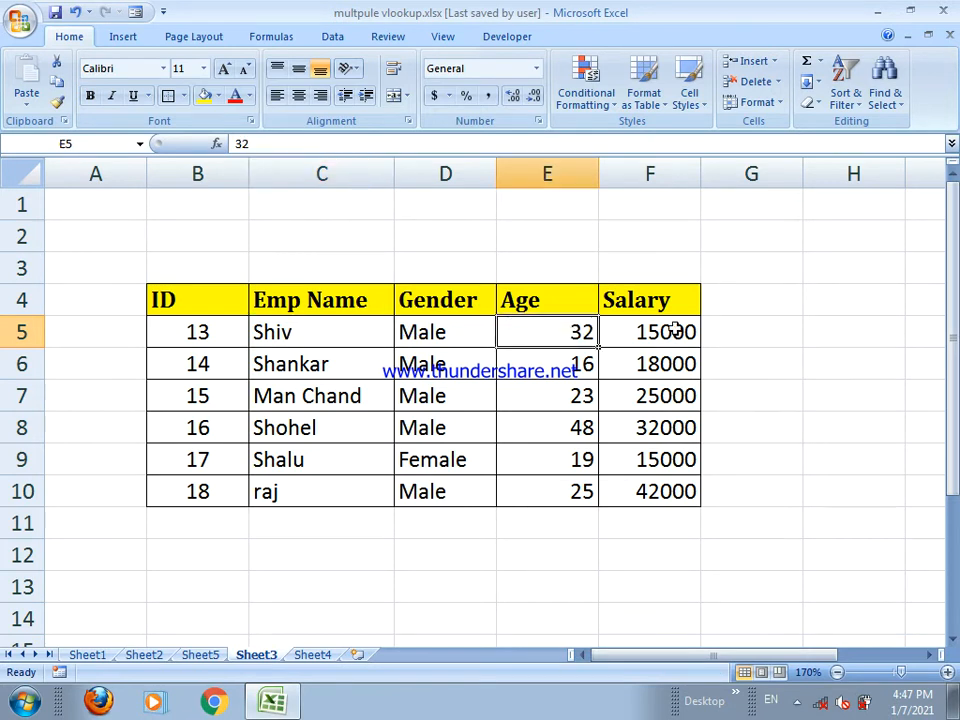
click(673, 327)
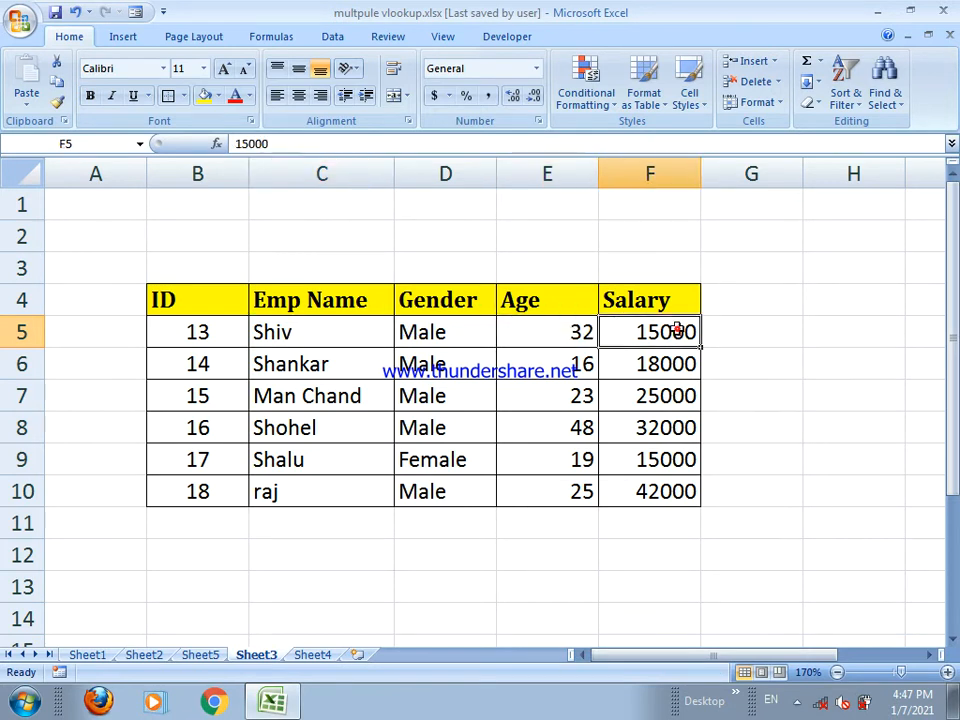
click(312, 655)
click(308, 346)
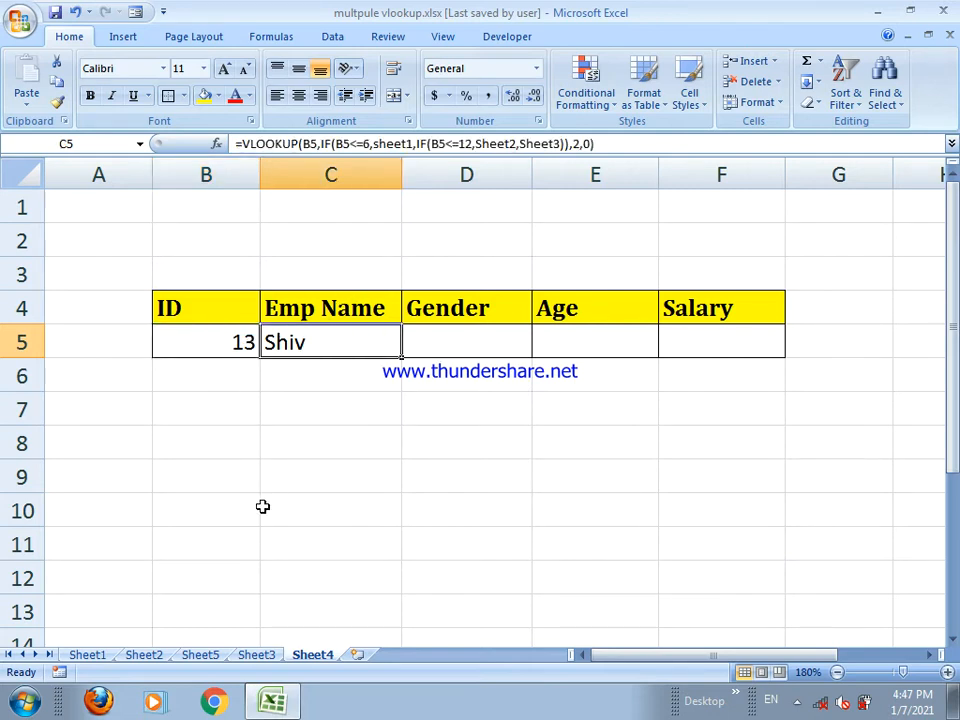
click(252, 655)
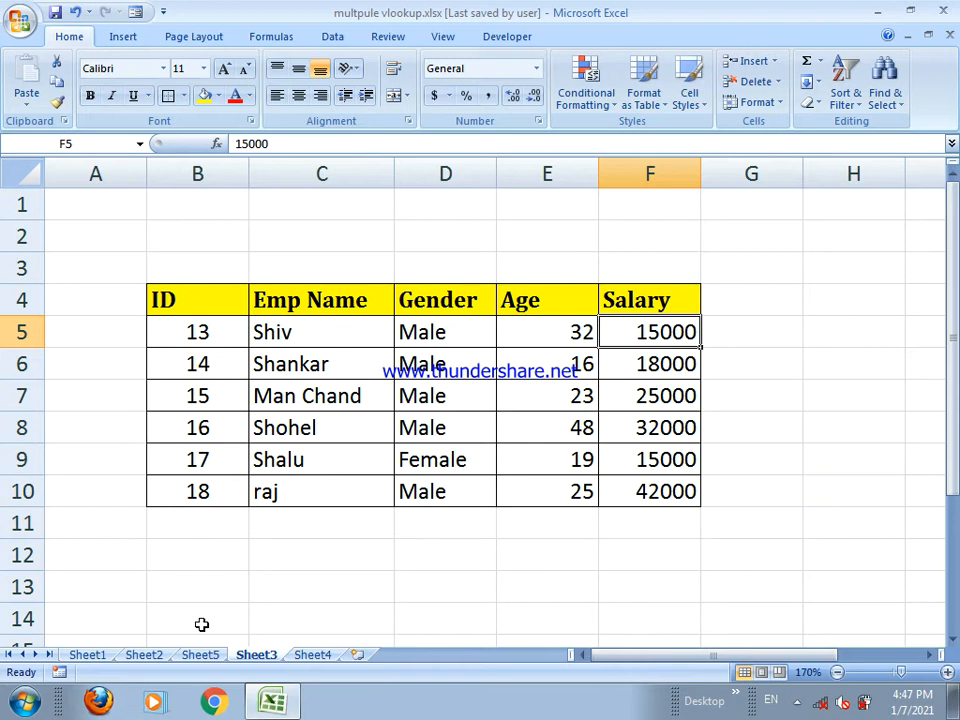
Step: Set the ID in cell B5 of Sheet4 to 19 to test the lookup with an ID missing from the tables
click(315, 655)
click(208, 350)
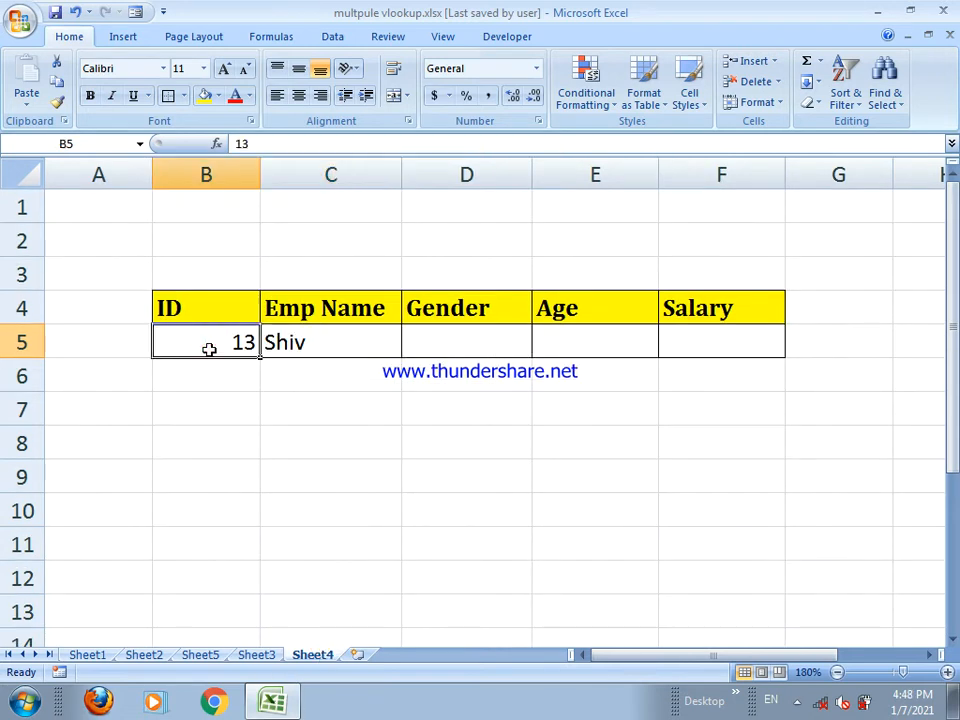
text(19)
key(Return)
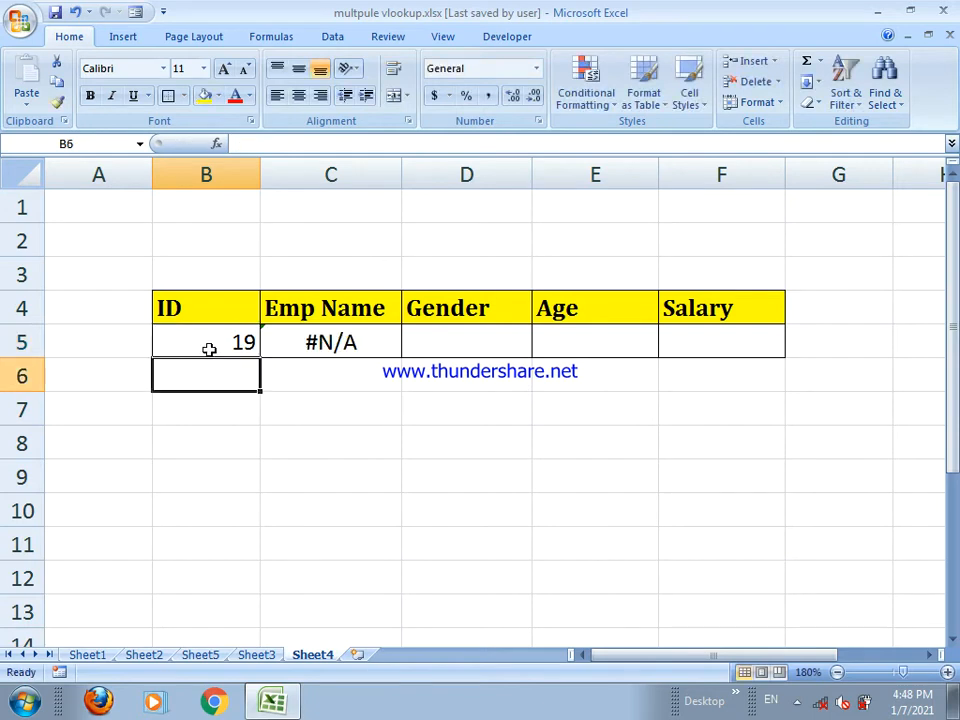
Step: Wrap the VLOOKUP formula in C5 in IFERROR with "Not Found" as the error value, and commit the formula
click(316, 344)
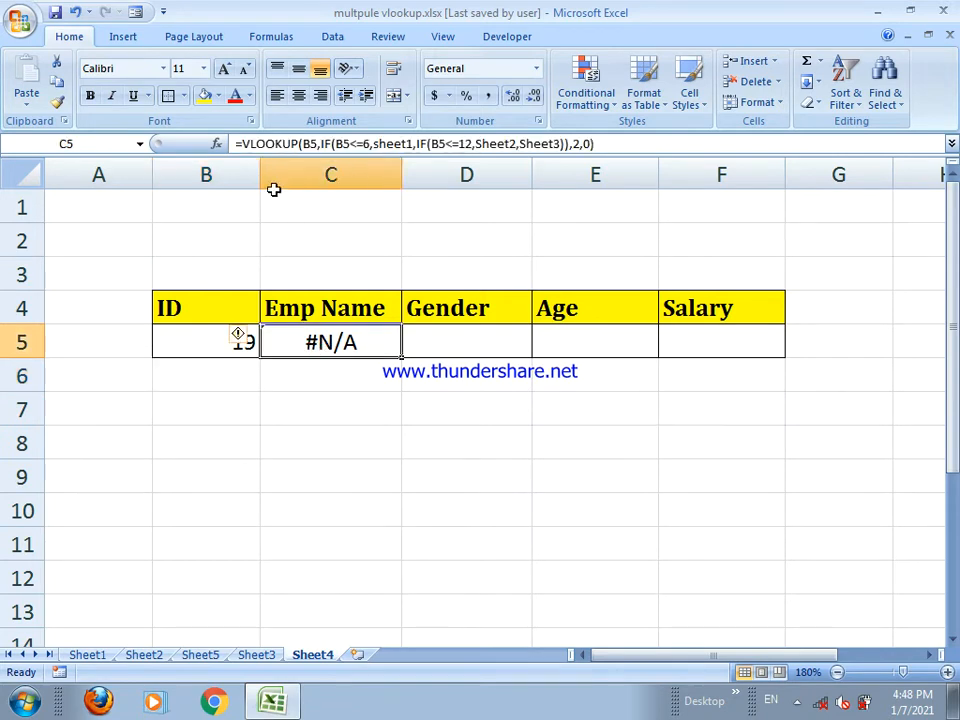
click(242, 144)
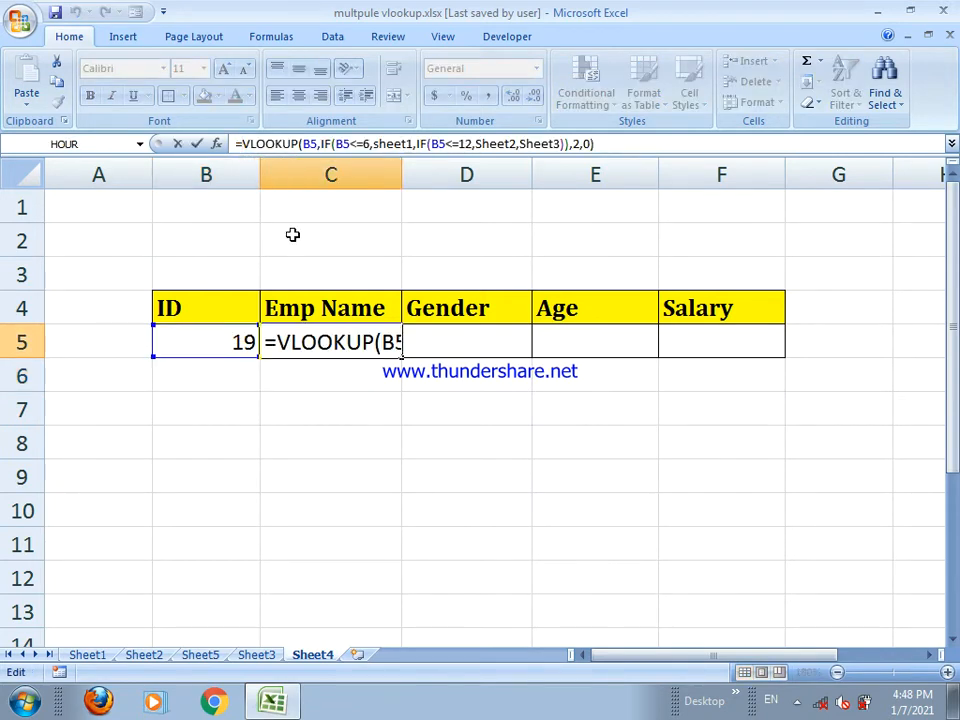
text(ifer)
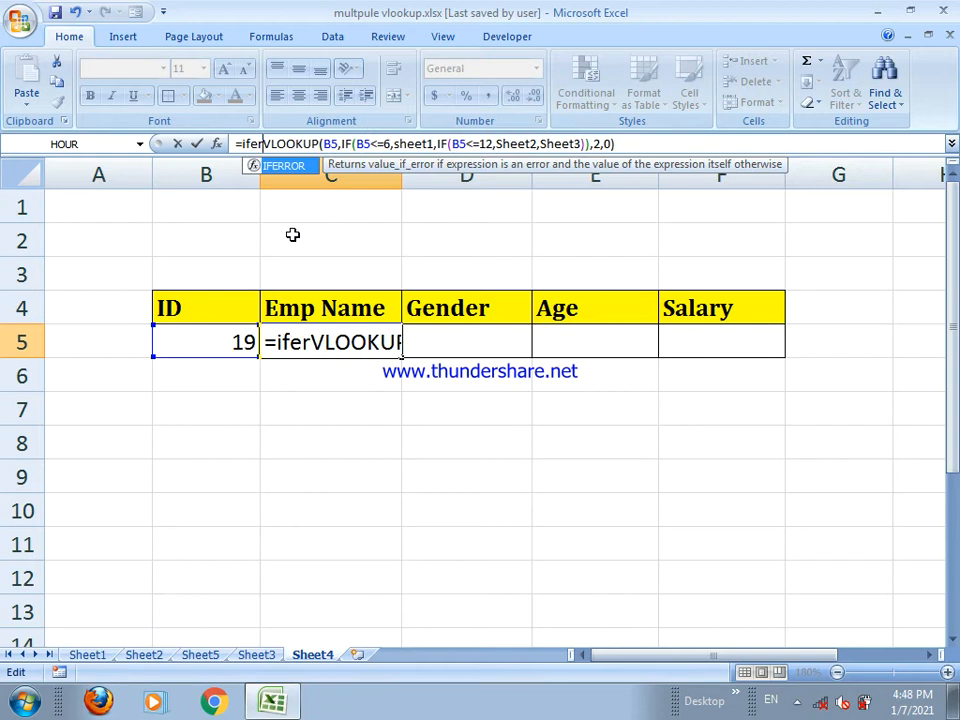
key(Tab)
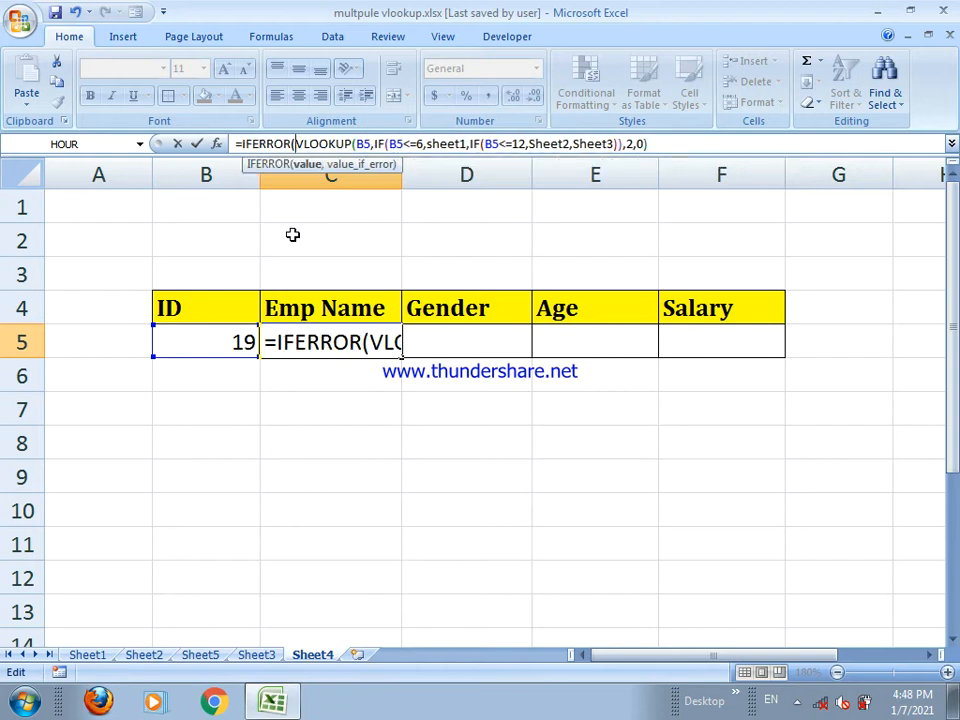
click(655, 145)
text(,)
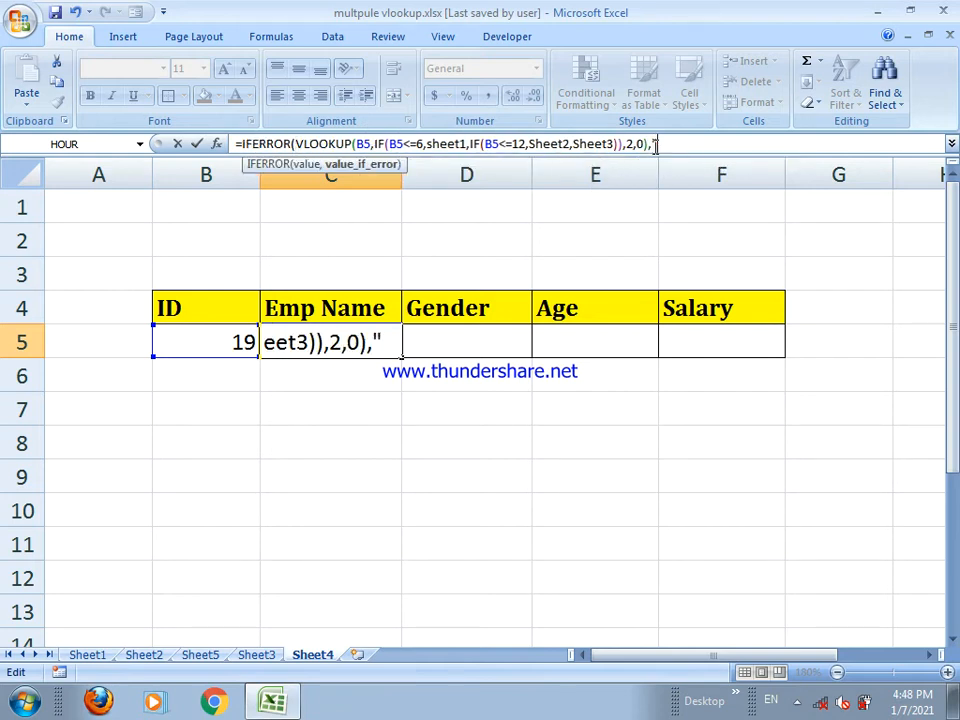
text("N)
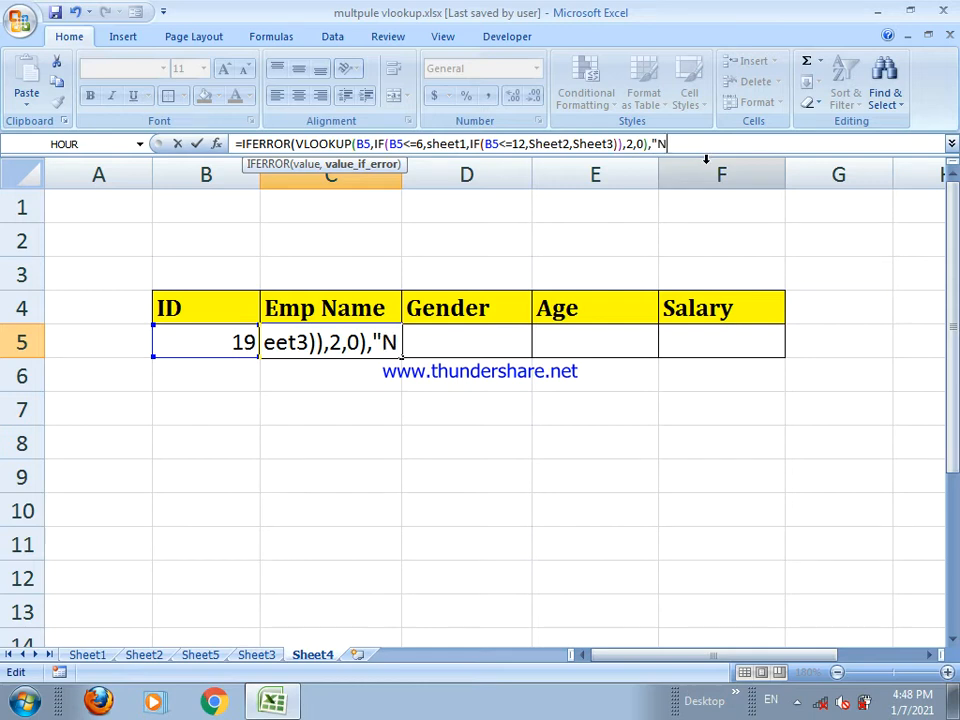
text(ot Found)
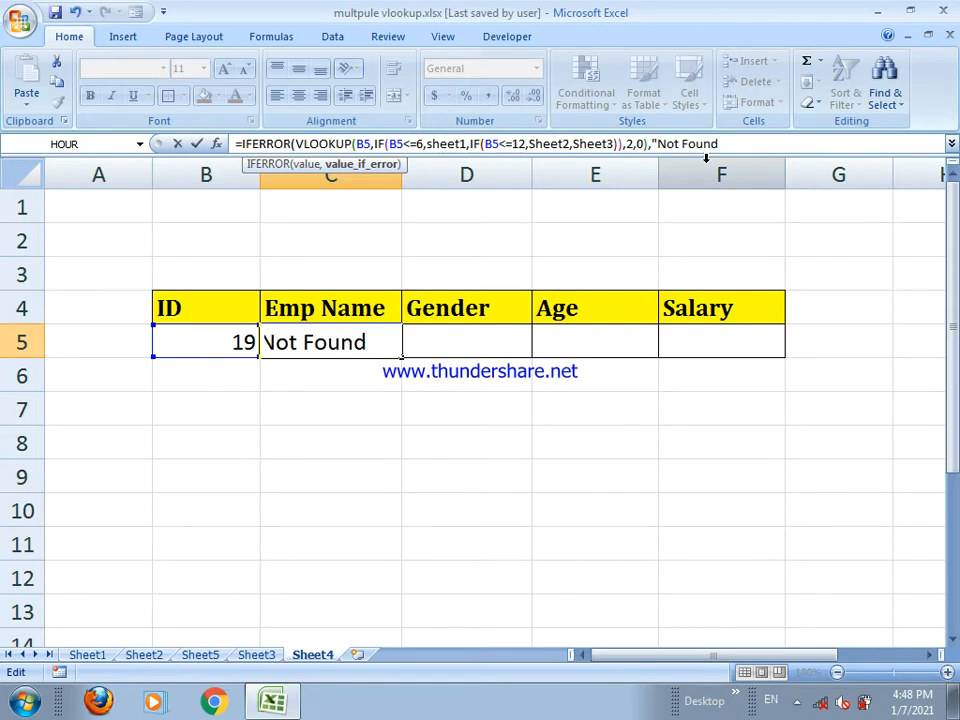
text(")))
key(Return)
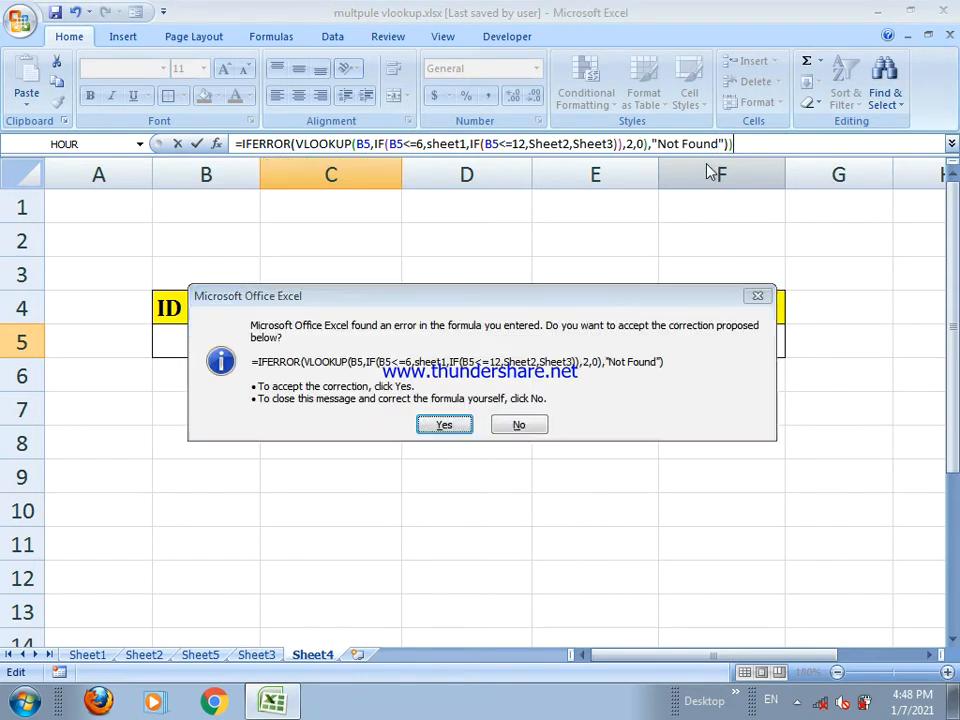
key(Return)
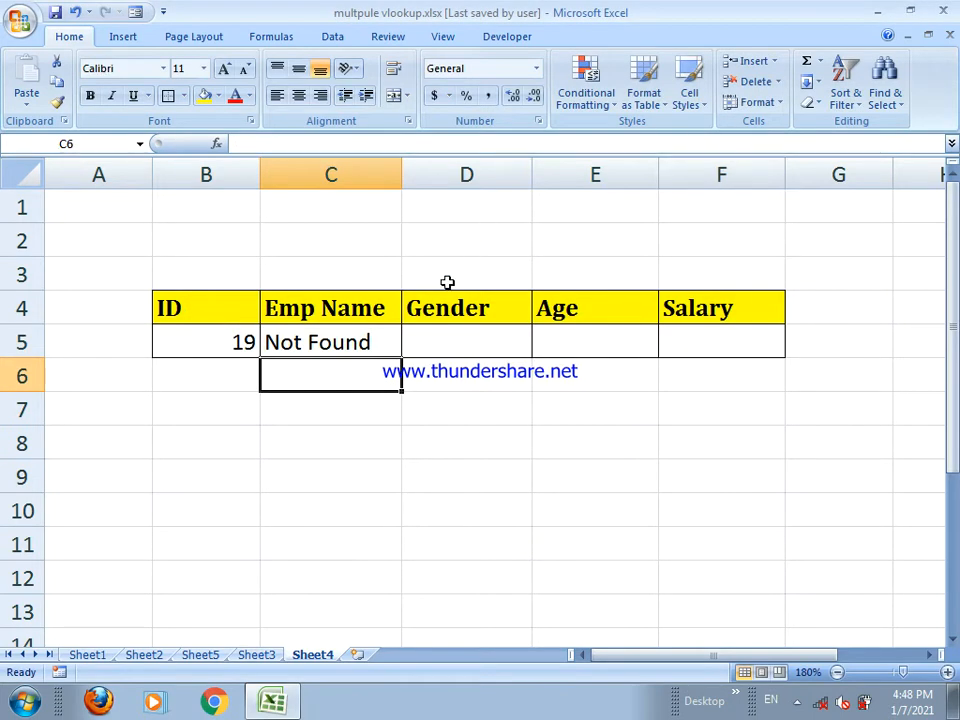
Step: Set the ID in cell B5 to 18 to test the IFERROR formula with an existing employee
click(242, 347)
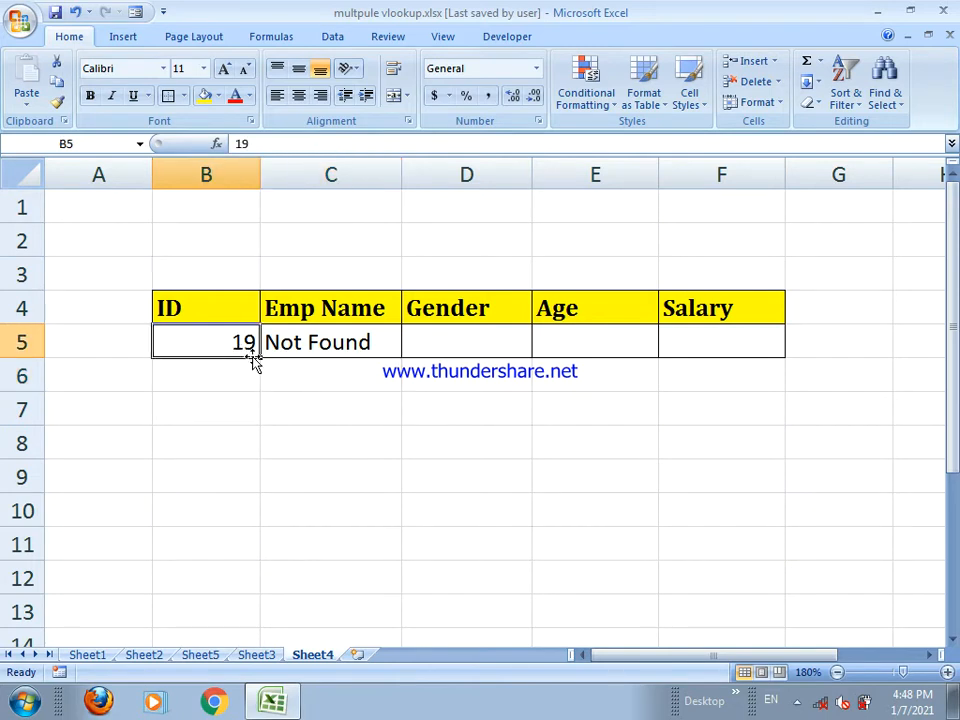
text(18)
key(Return)
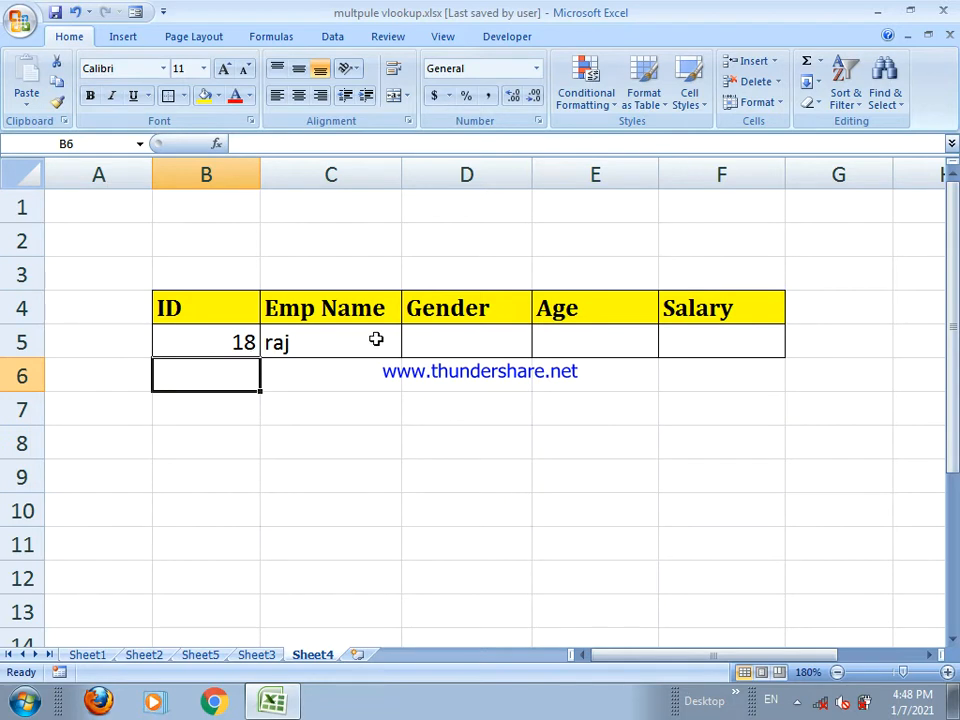
Step: Start a VLOOKUP in Gender cell D5 with lookup value B5 and an IF that picks table sheet1 when B5<=6
click(432, 353)
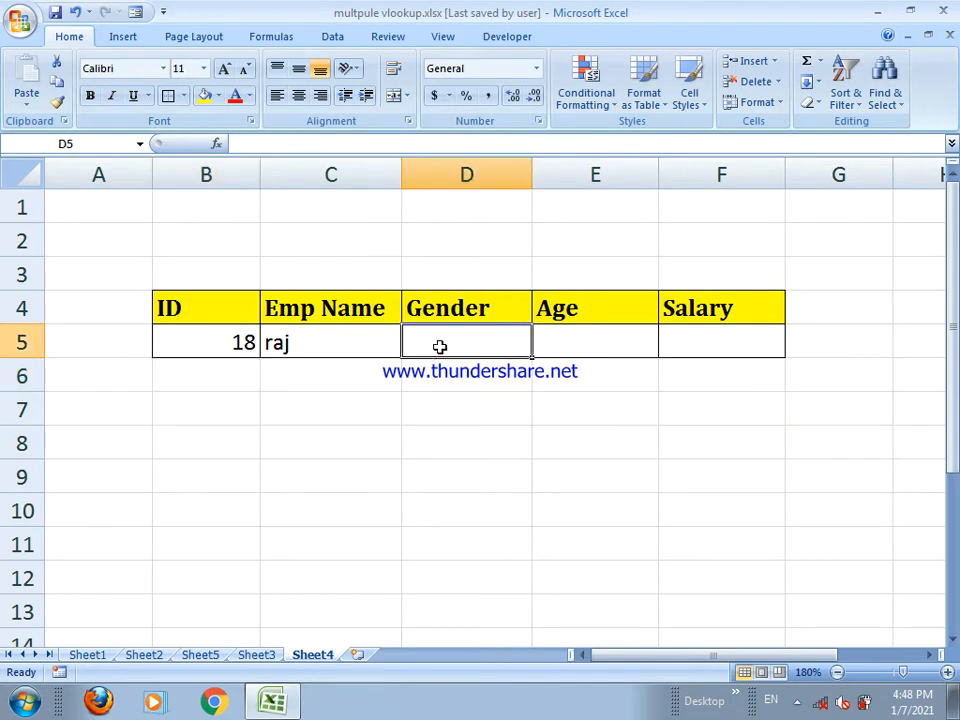
text(=vl)
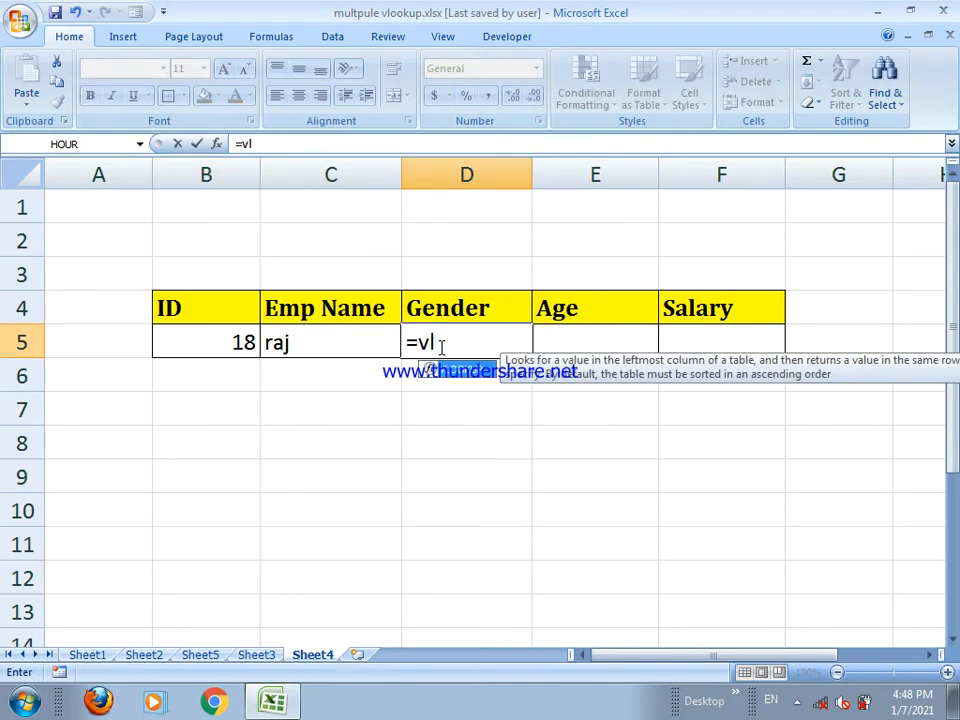
key(Tab)
click(246, 338)
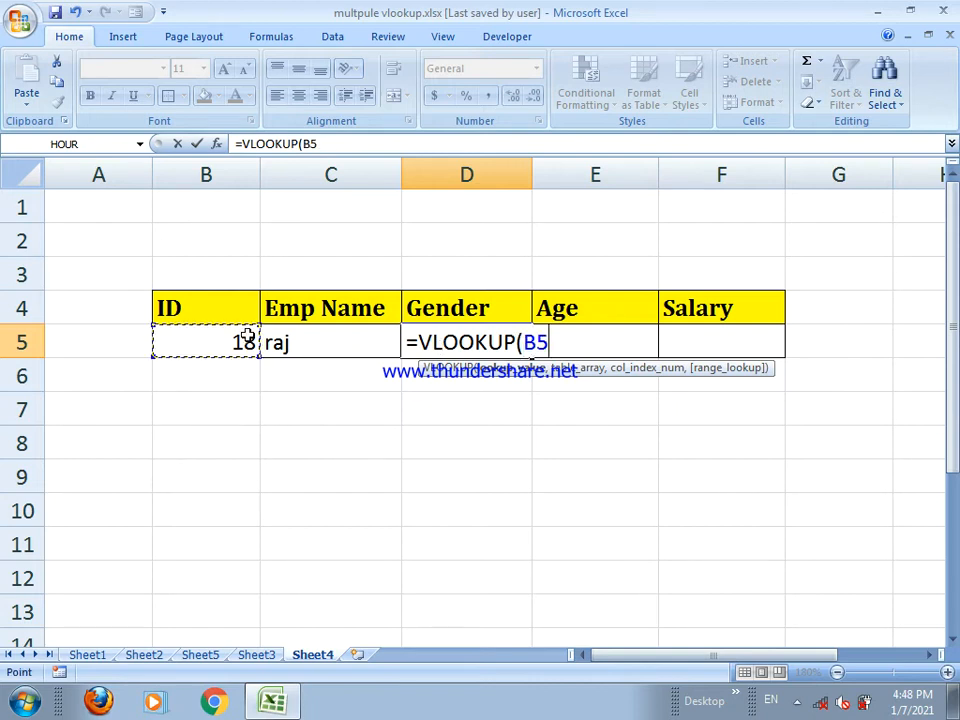
text(,i)
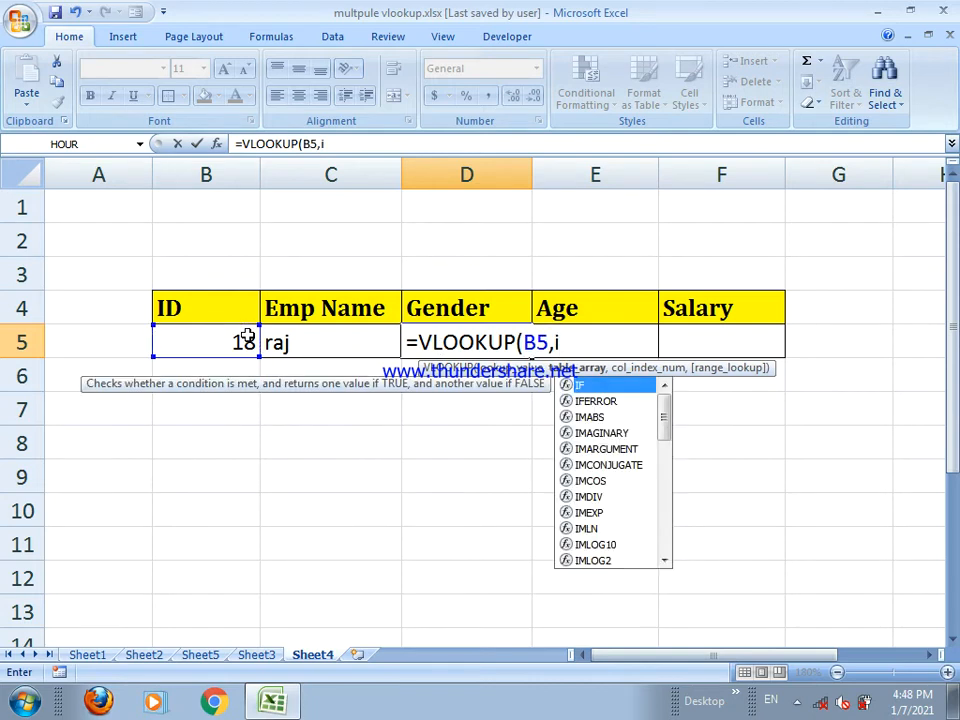
text(f()
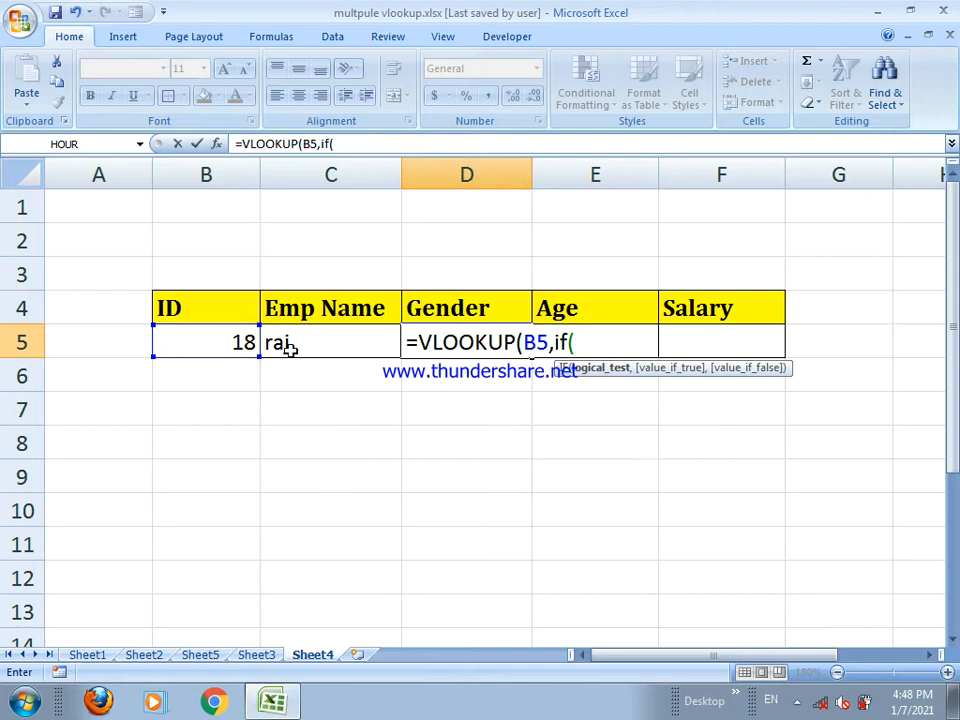
click(225, 342)
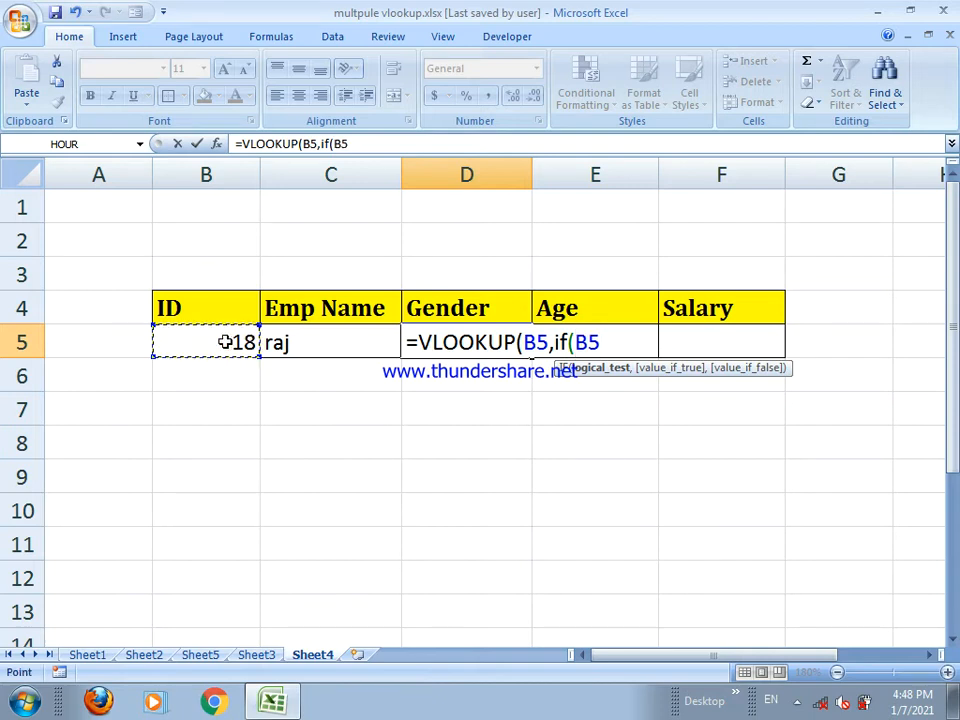
text(<=)
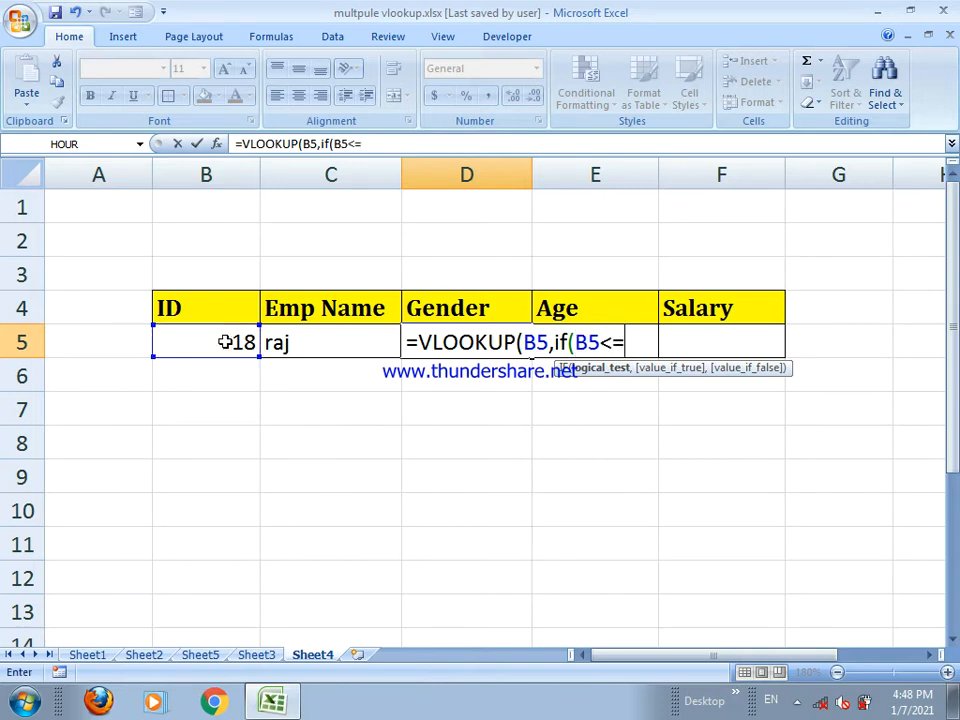
text(6,)
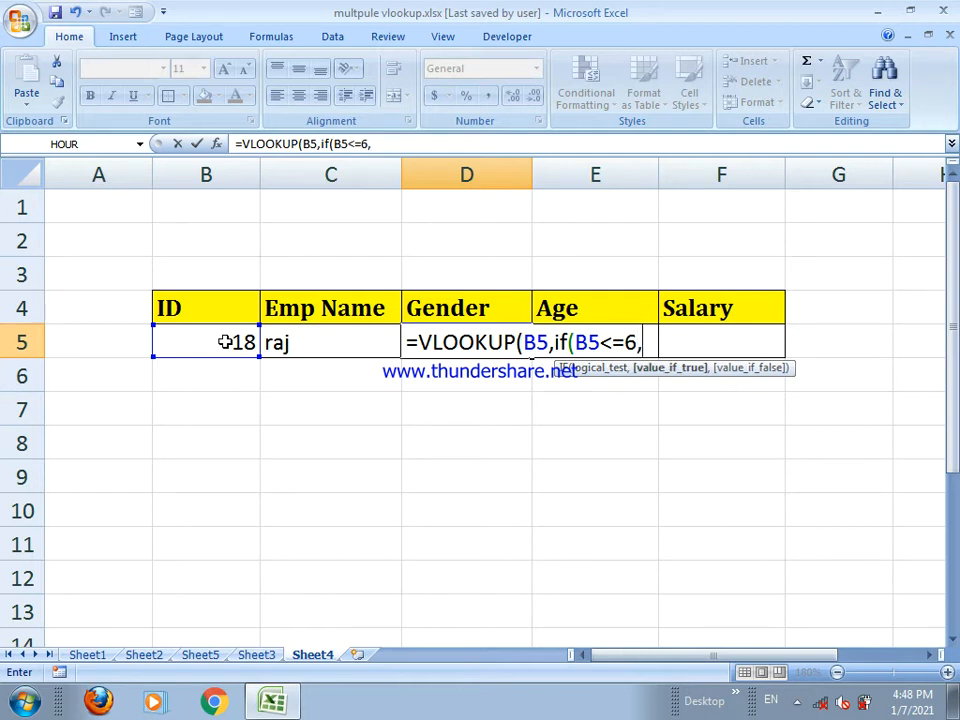
text(she)
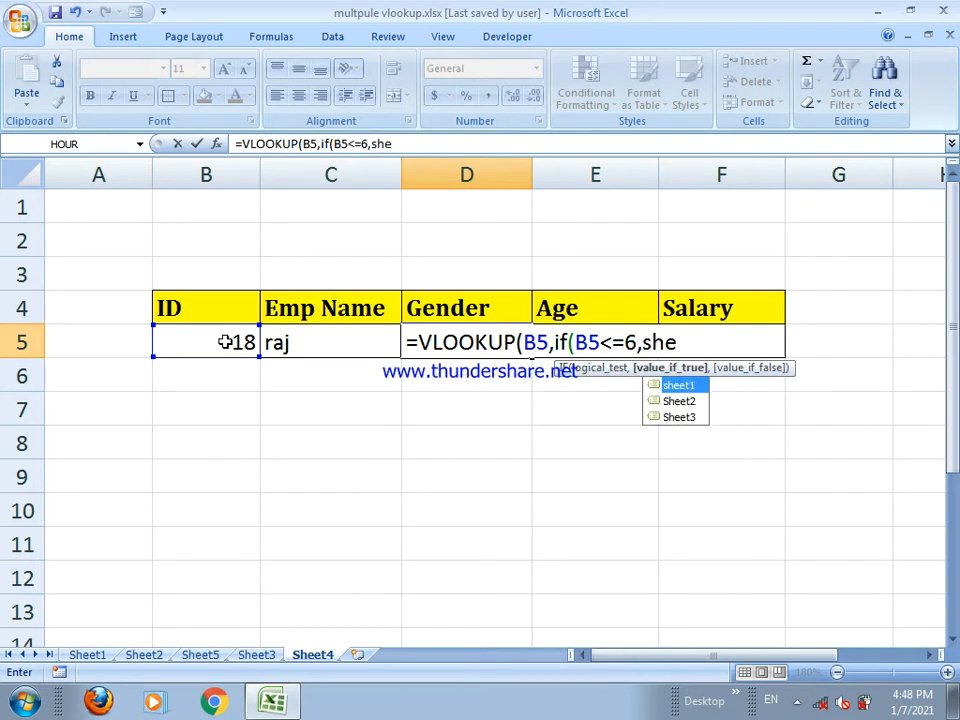
key(Tab)
Step: Nest a second IF in the D5 formula that picks table Sheet2 when B5<=12
text(,if()
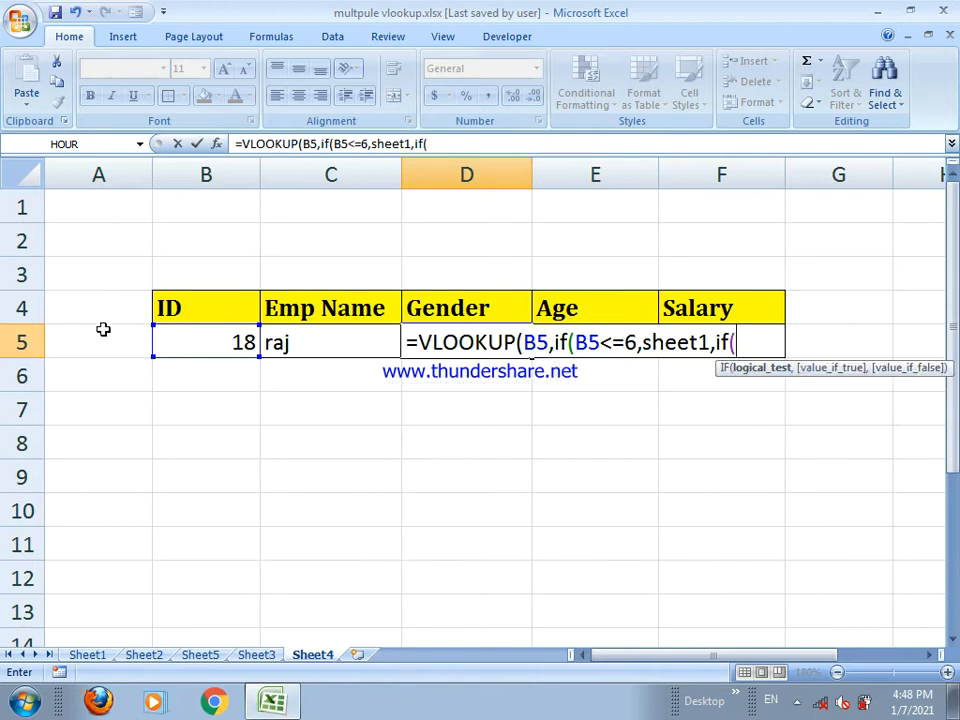
click(201, 342)
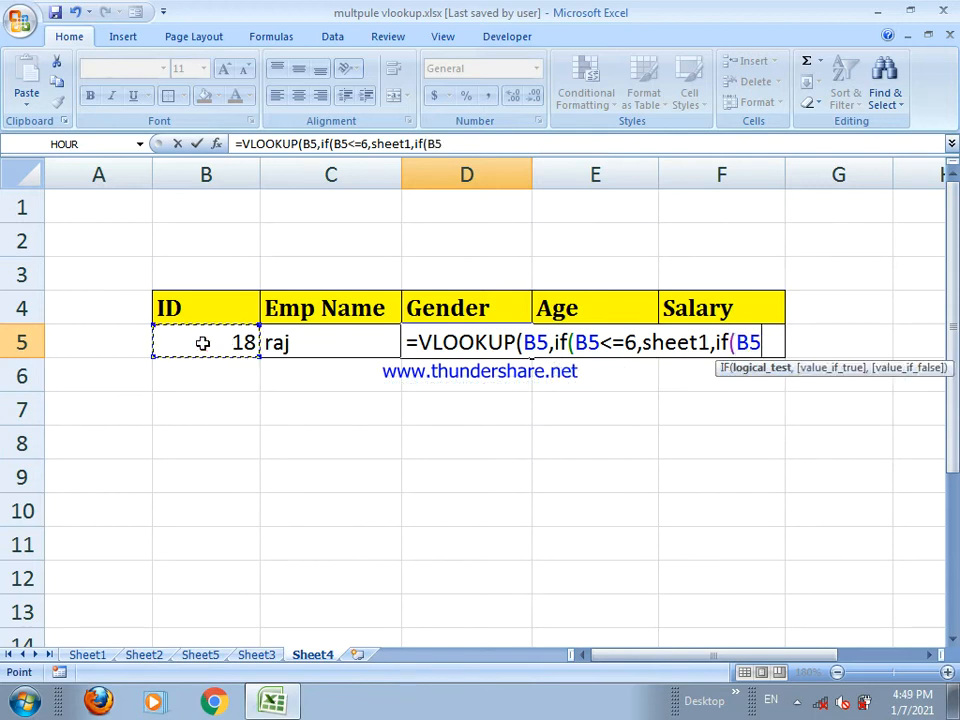
text(<=)
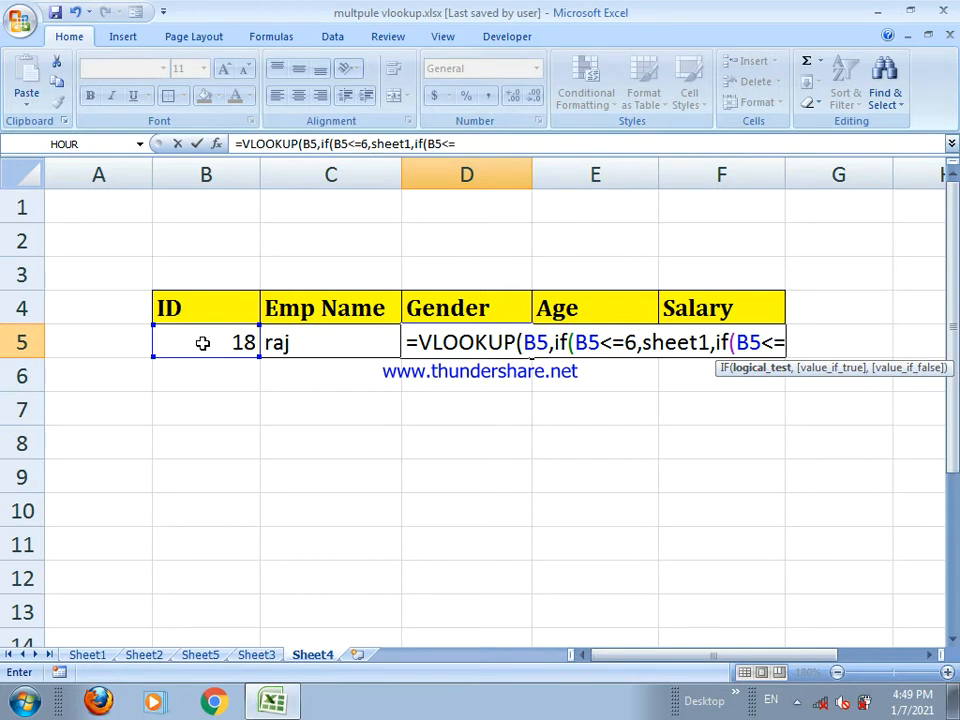
text(12,)
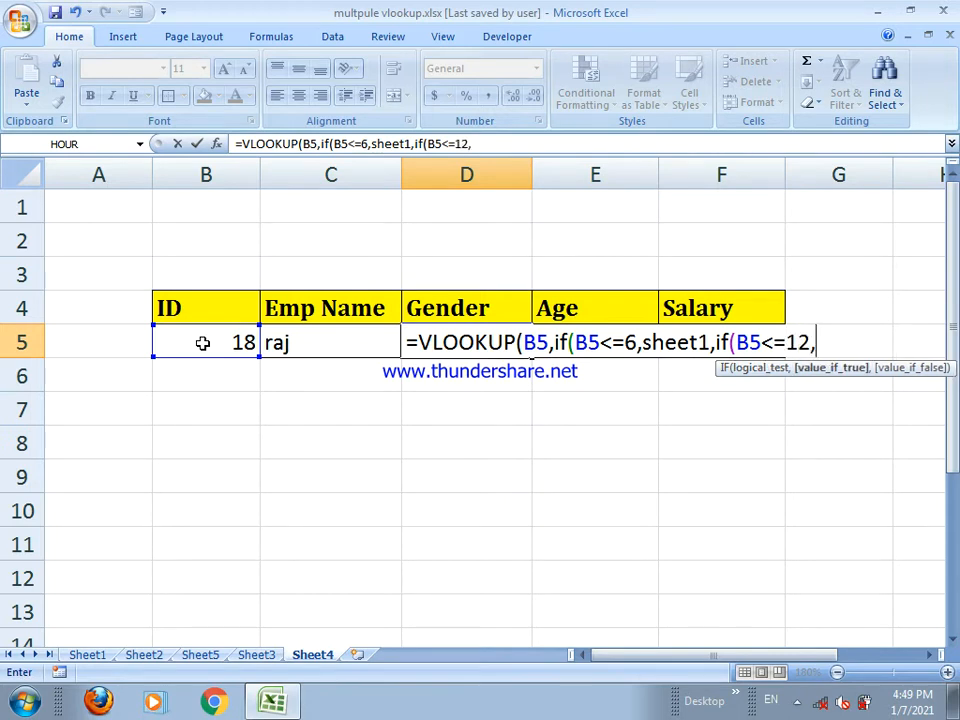
text(she)
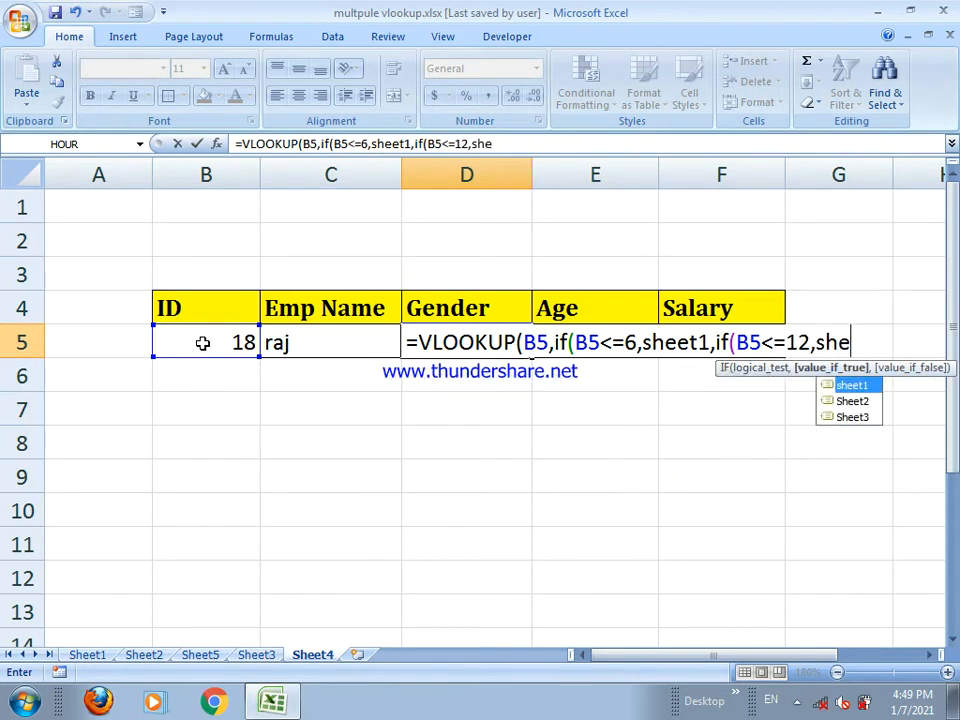
key(Down)
key(Tab)
Step: Use table Sheet3 as the nested IF's value if false in D5, and close both IF functions
text(,shet)
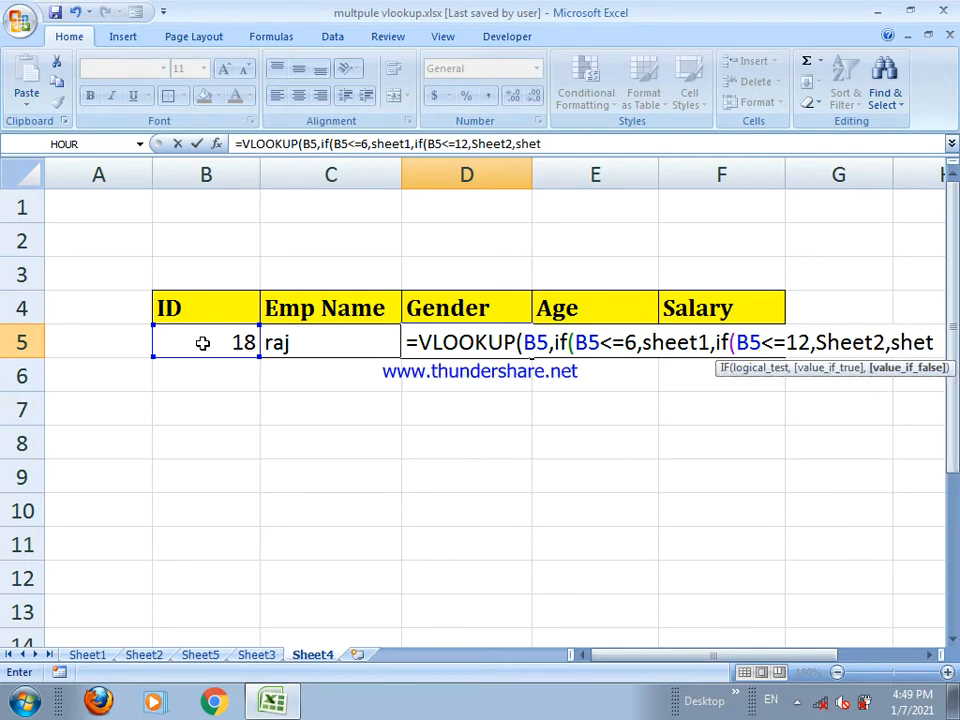
key(BackSpace)
key(Down)
key(Down)
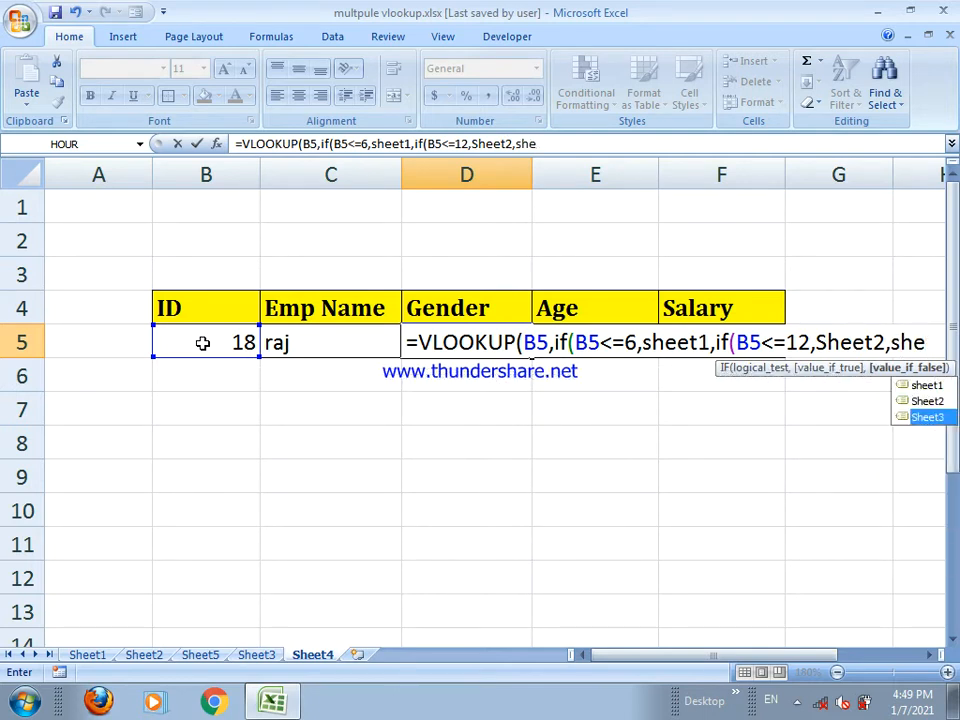
key(Tab)
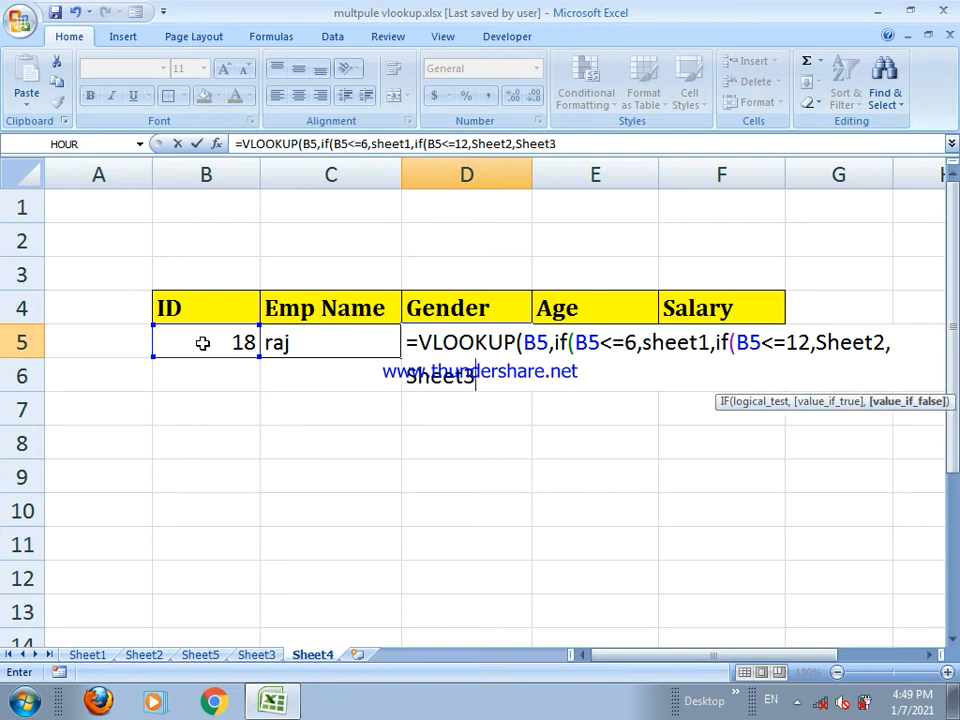
text()))
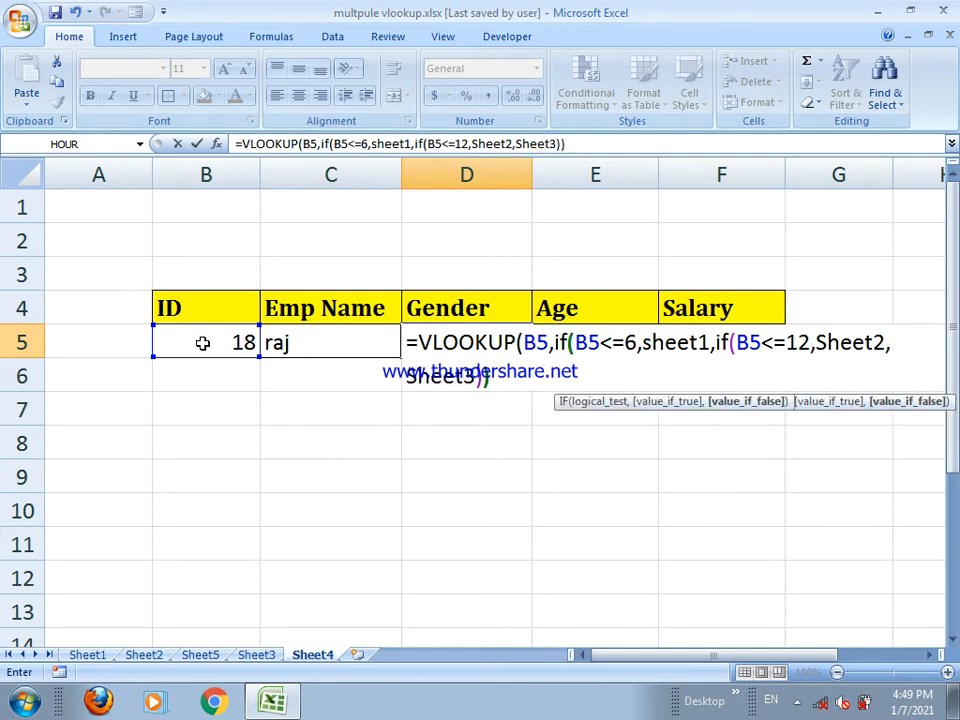
Step: Complete the VLOOKUP in D5 with column index 3 and range lookup 0, and close its parentheses
text(,)
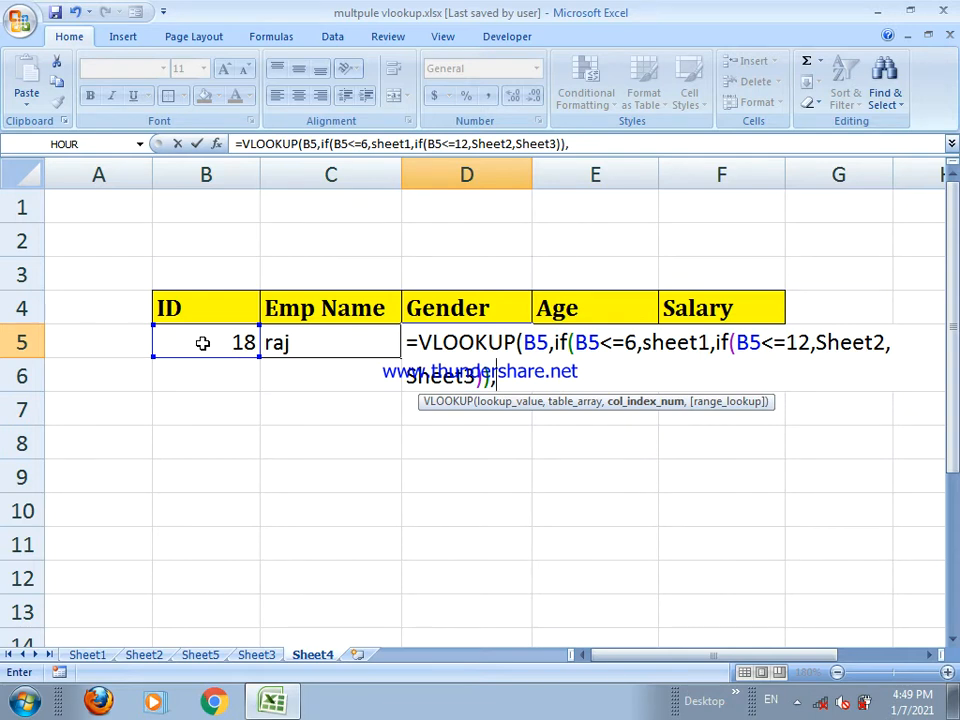
text(3)
text(,0)
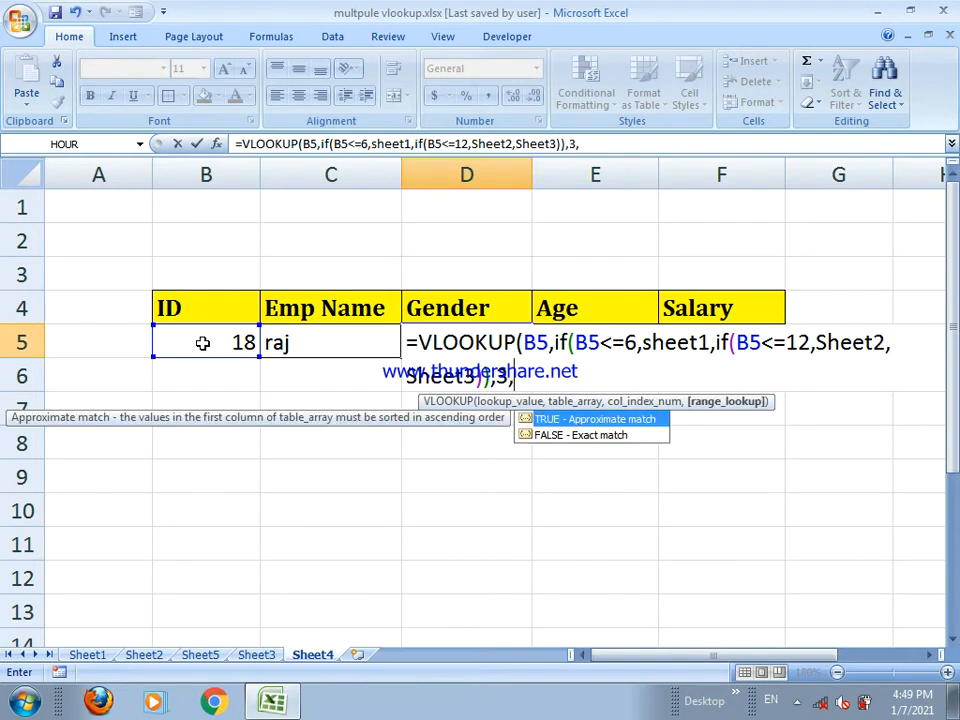
text()))
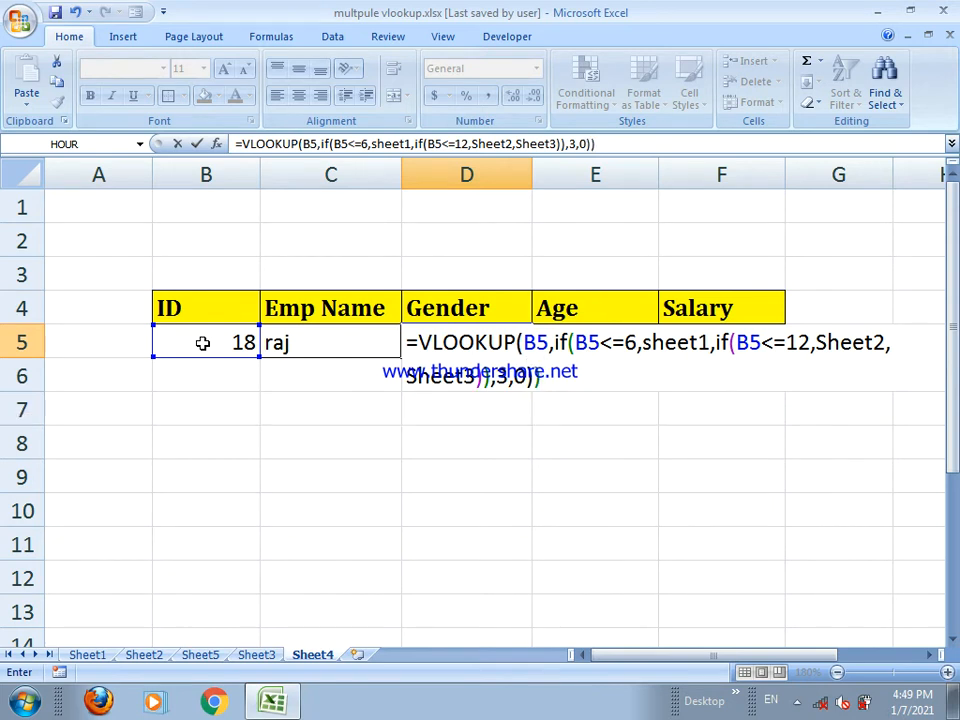
Step: Wrap the VLOOKUP formula in D5 in IFERROR with "Not Found" as the error value, and try to commit it
click(421, 345)
text(if)
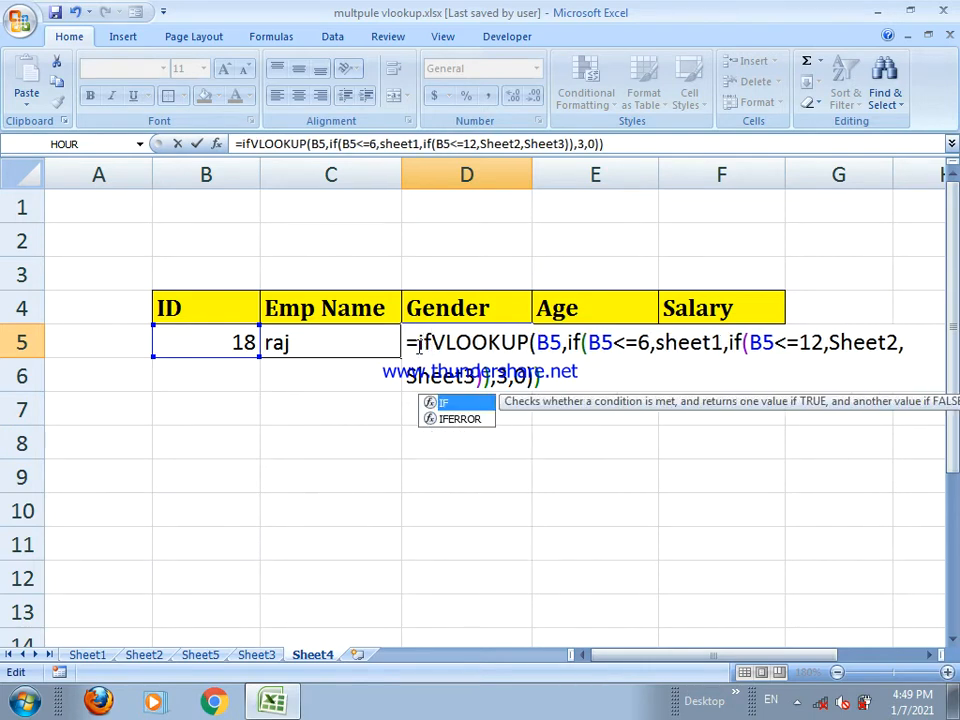
key(Down)
key(Tab)
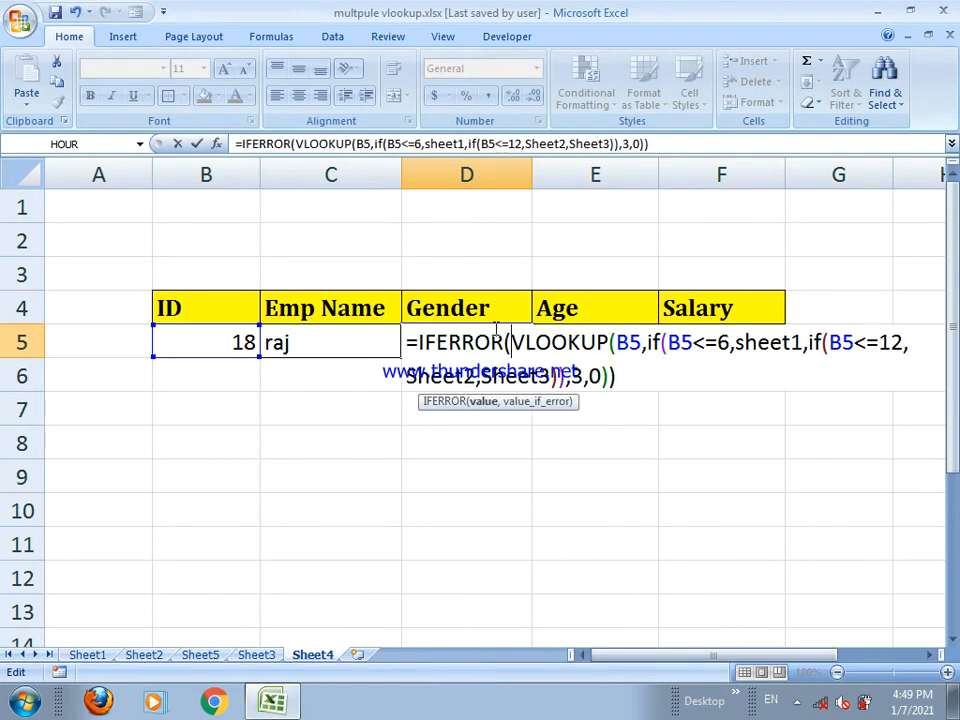
click(628, 374)
text(),")
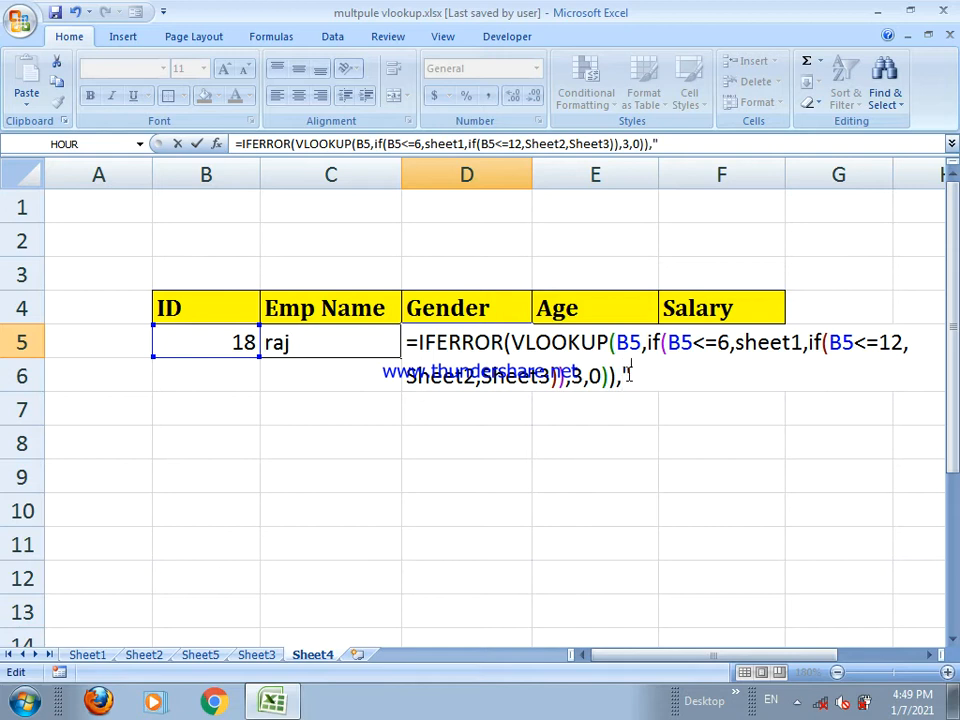
text(Not Found)
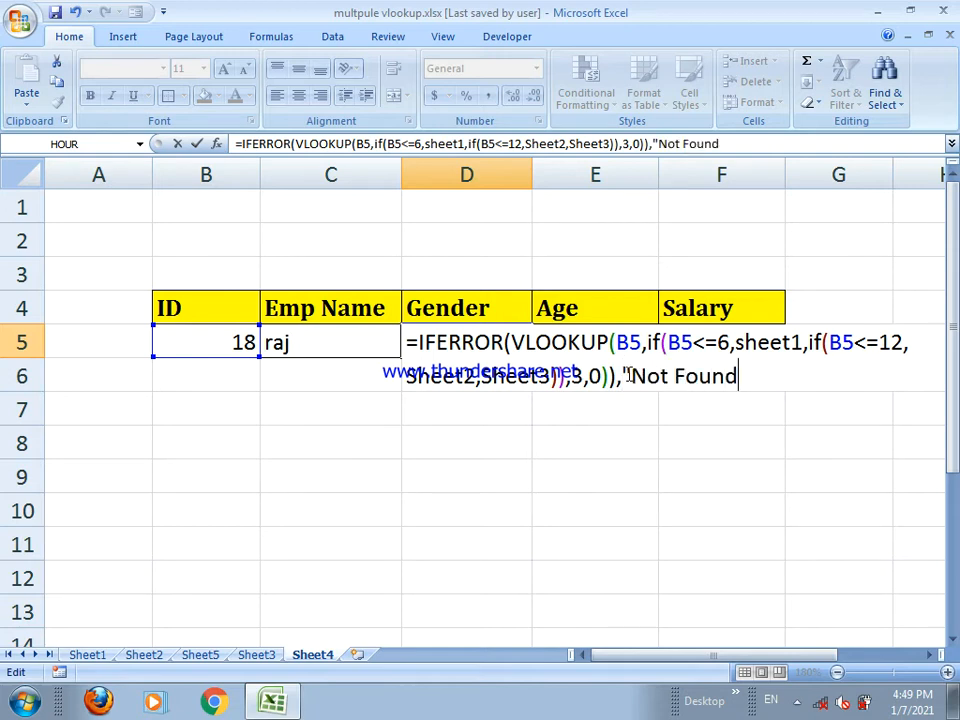
text(")))
key(Return)
key(Return)
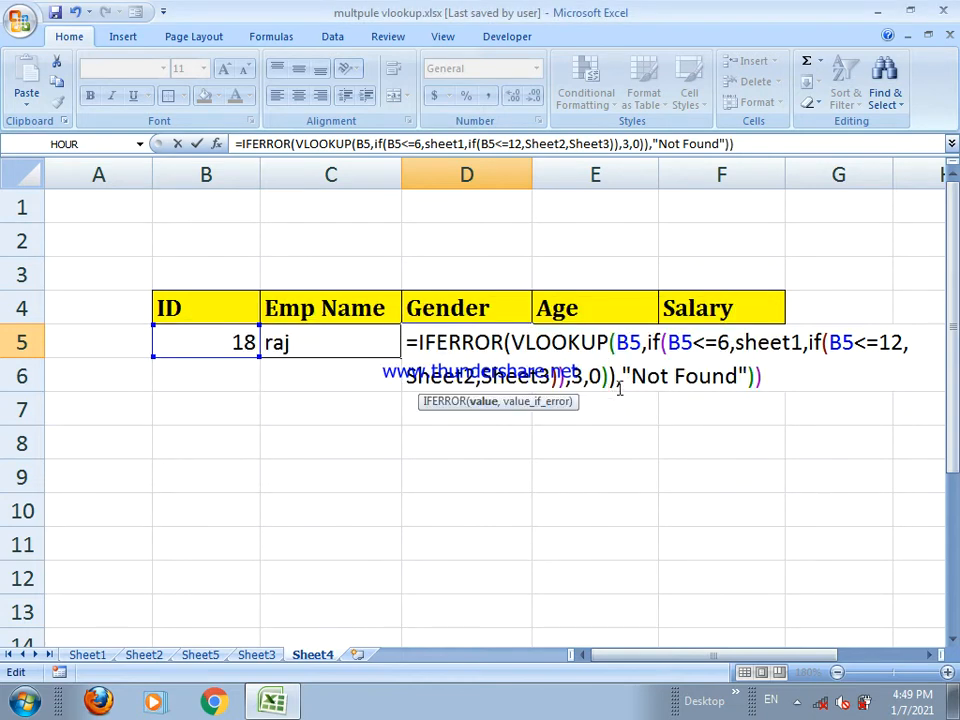
Step: Remove the extra closing parenthesis after the VLOOKUP in D5, and commit the formula with the proposed correction
click(617, 378)
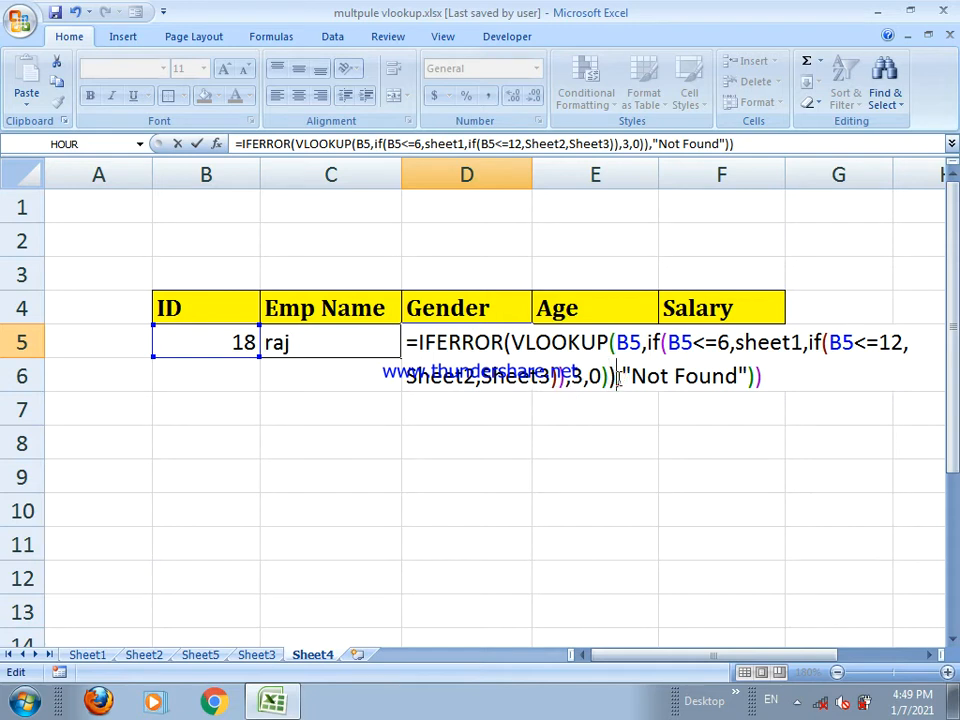
key(BackSpace)
key(Return)
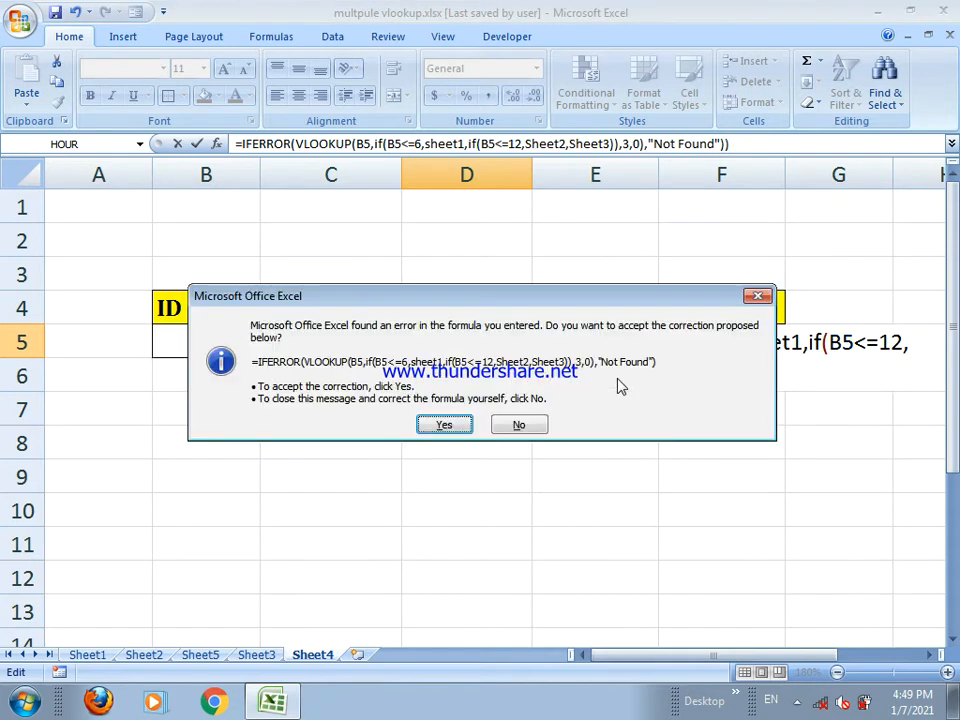
key(Return)
Step: Start a VLOOKUP formula in Age cell E5 with B5 as the lookup value
click(591, 342)
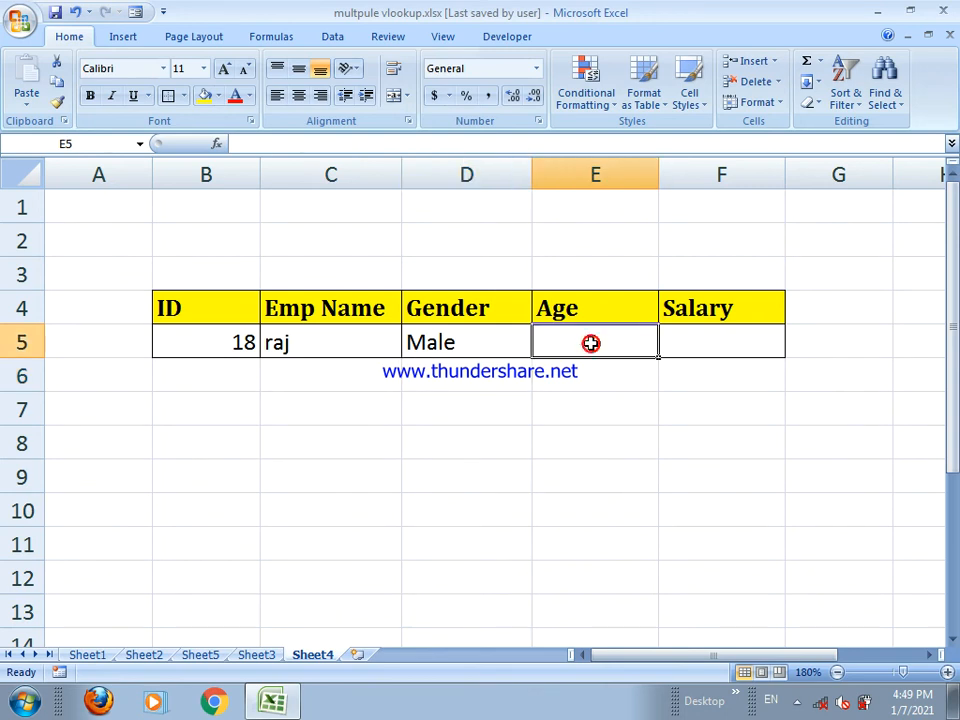
text(=)
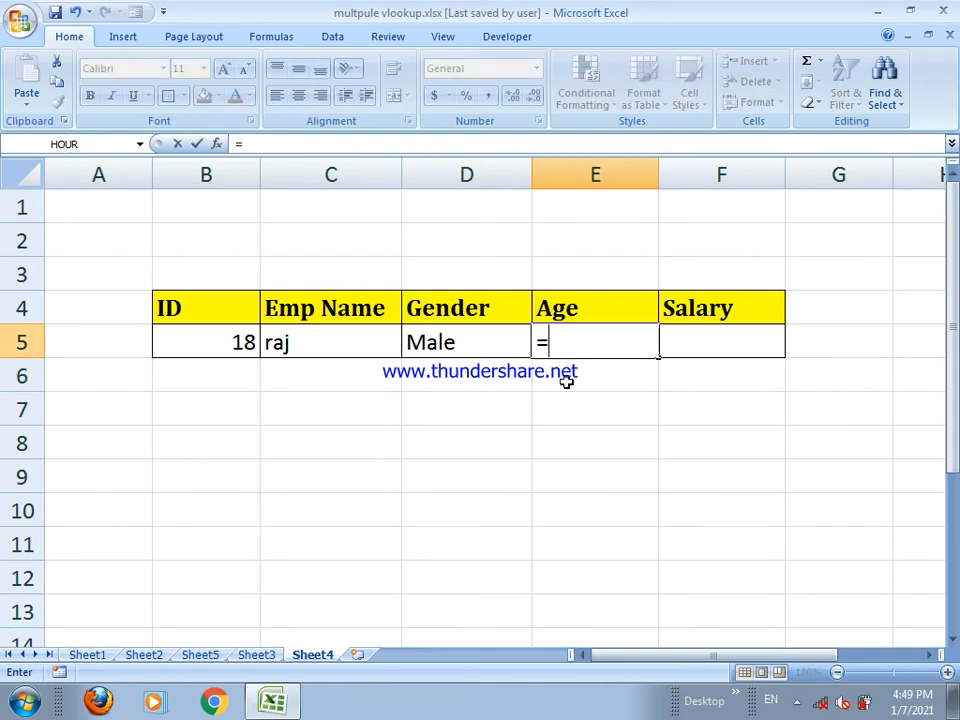
text(vl)
key(Tab)
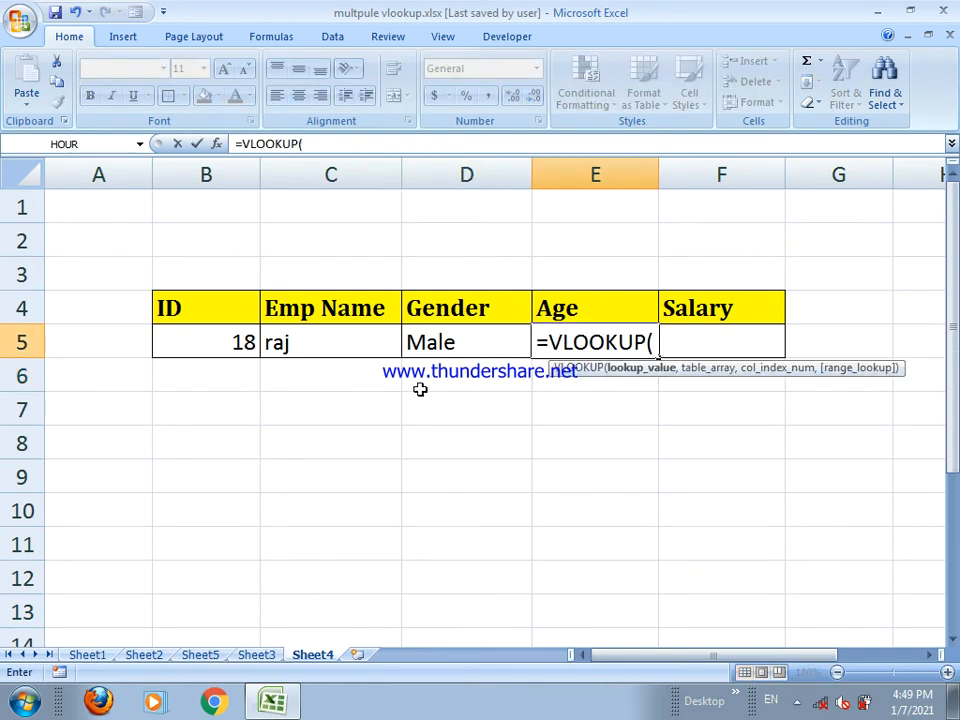
click(245, 346)
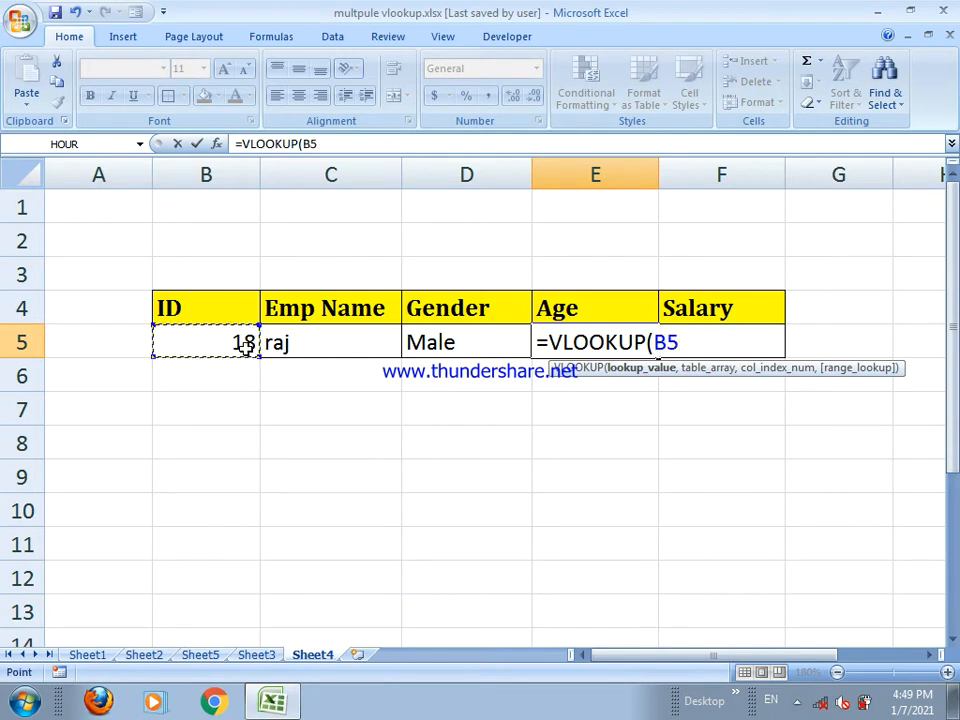
text(<)
key(BackSpace)
Step: Add an IF as the table array in the E5 formula that picks table sheet1 when B5<=6
text(,i)
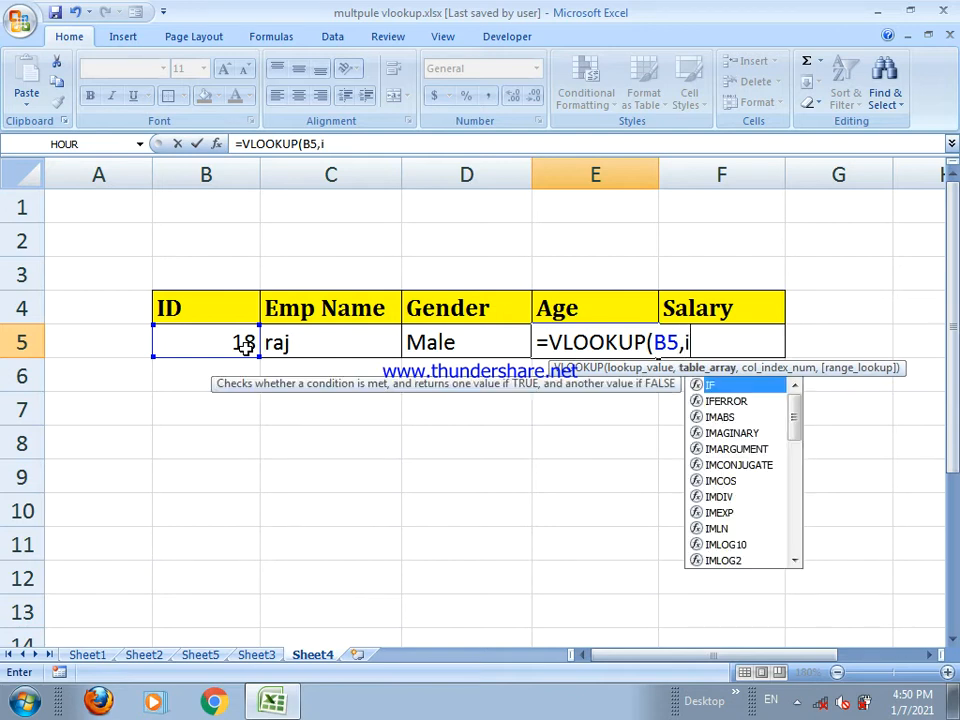
text(f()
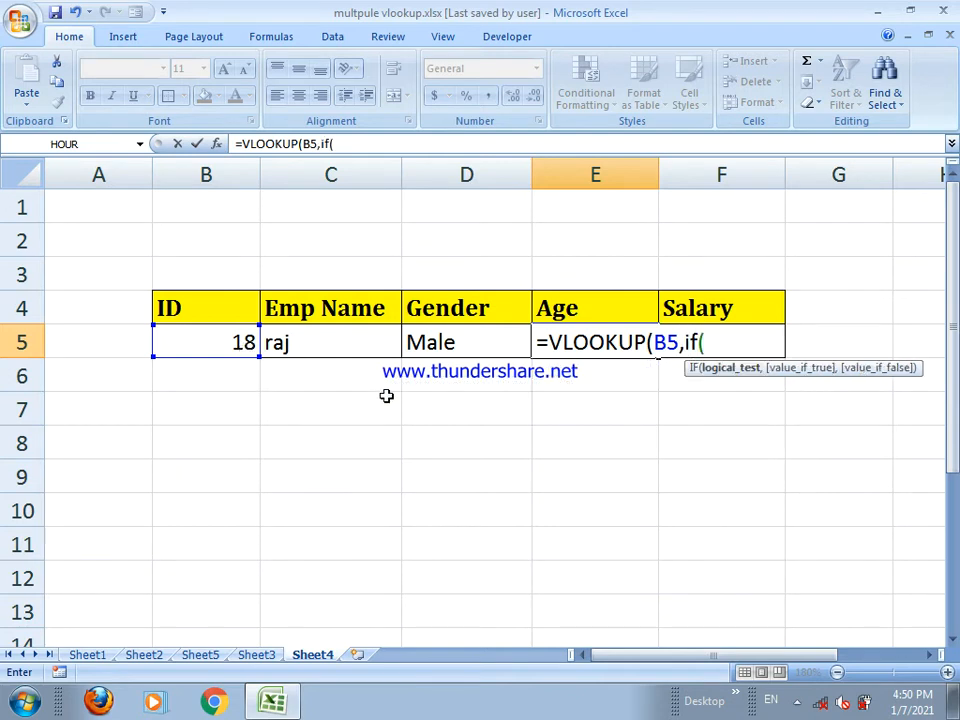
click(214, 341)
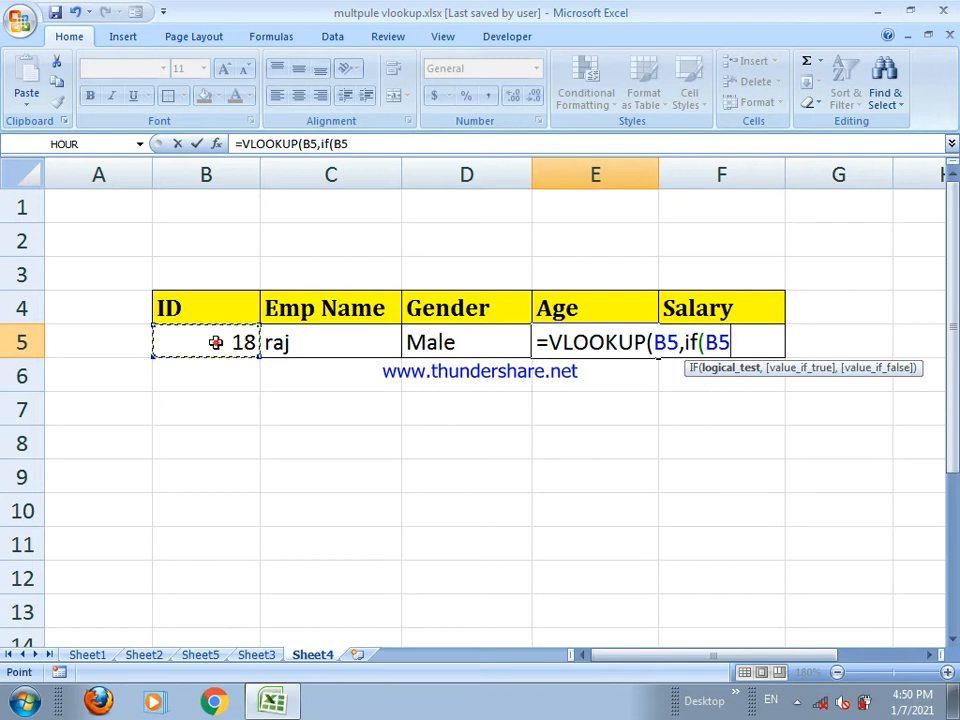
text(<=)
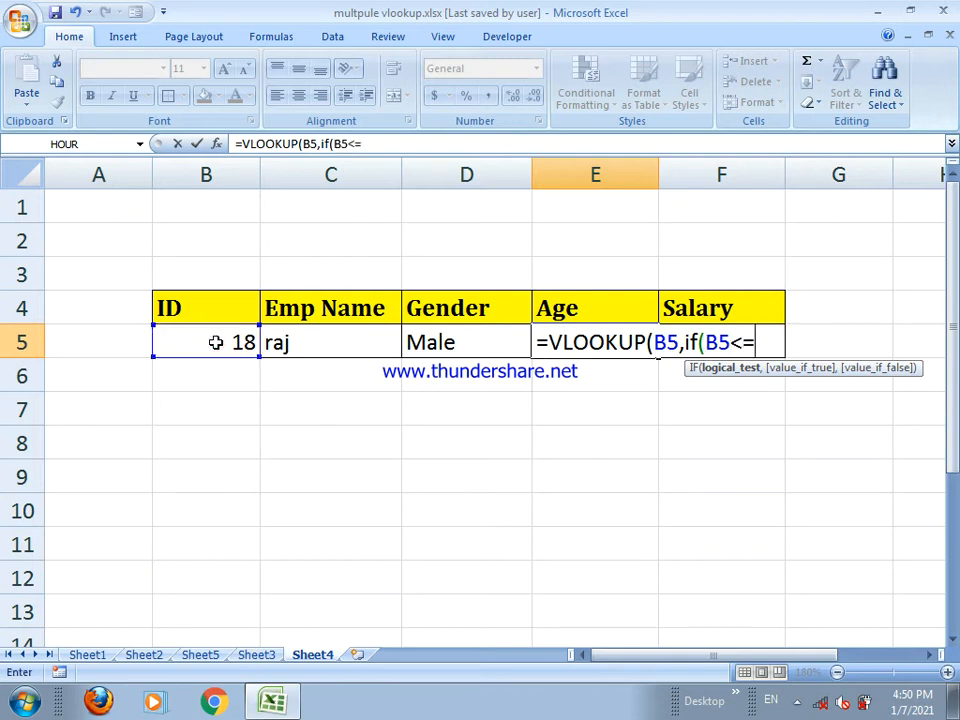
text(6,shet)
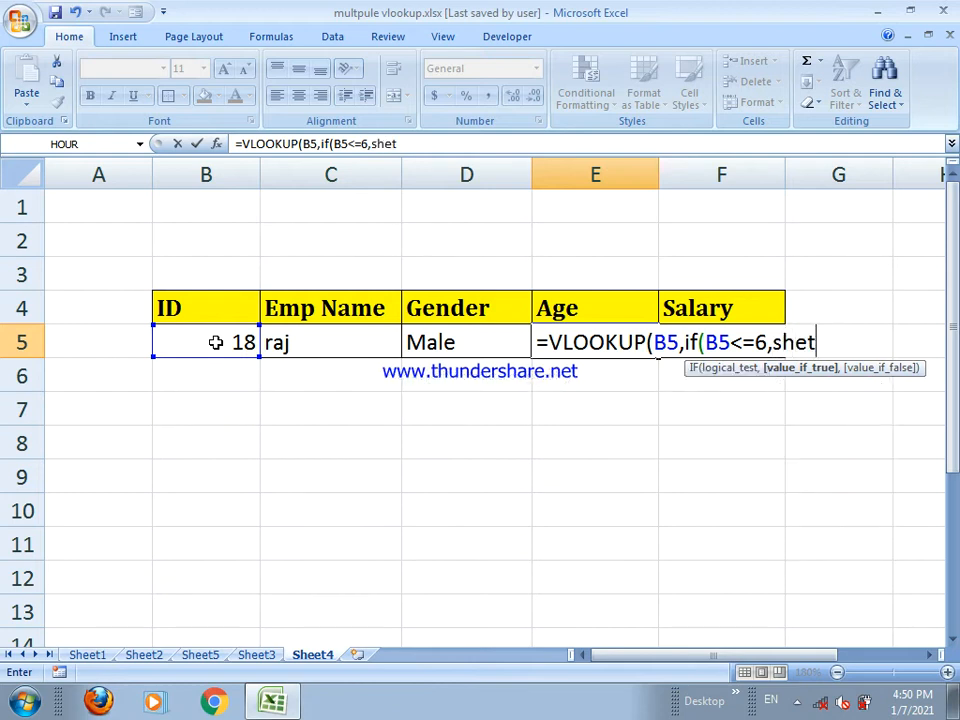
key(BackSpace)
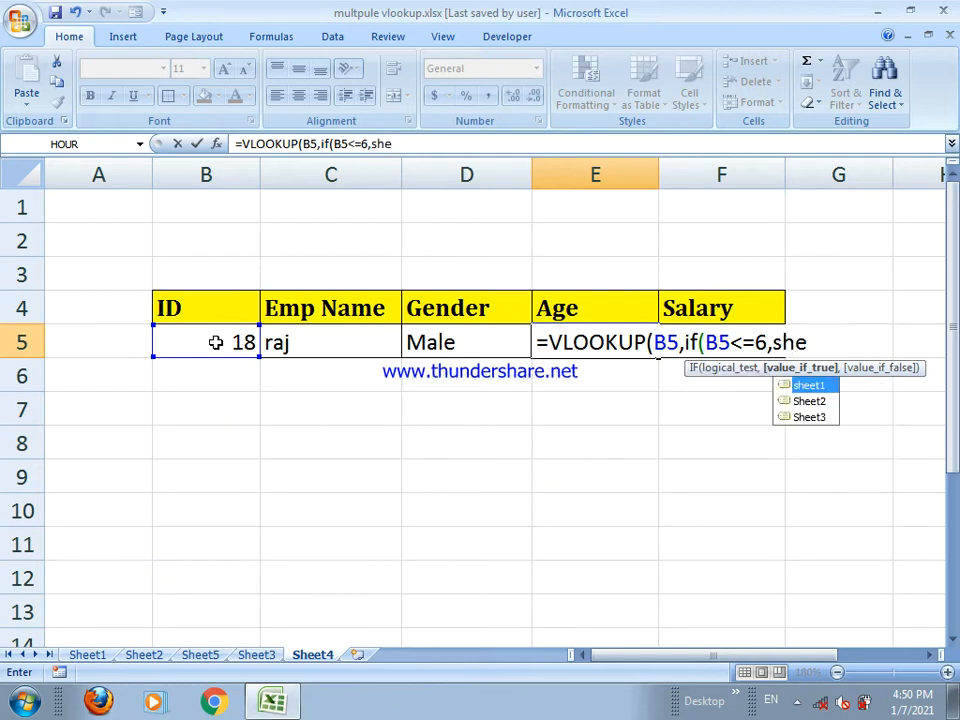
key(Tab)
Step: Nest a second IF in the E5 formula that picks table Sheet2 when B5<=12
text(,if)
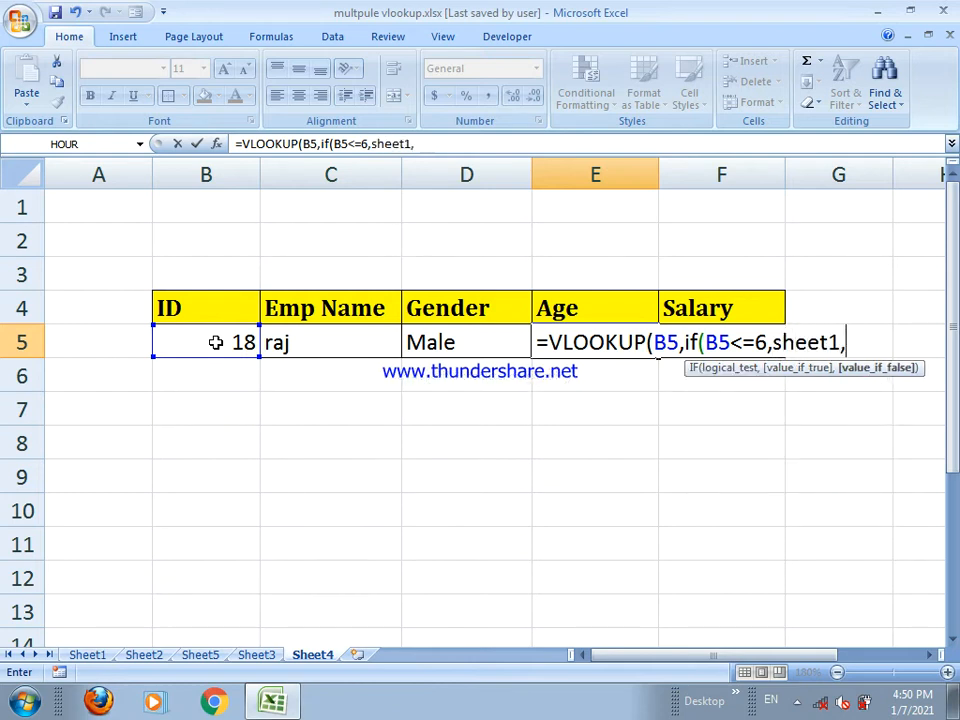
text(()
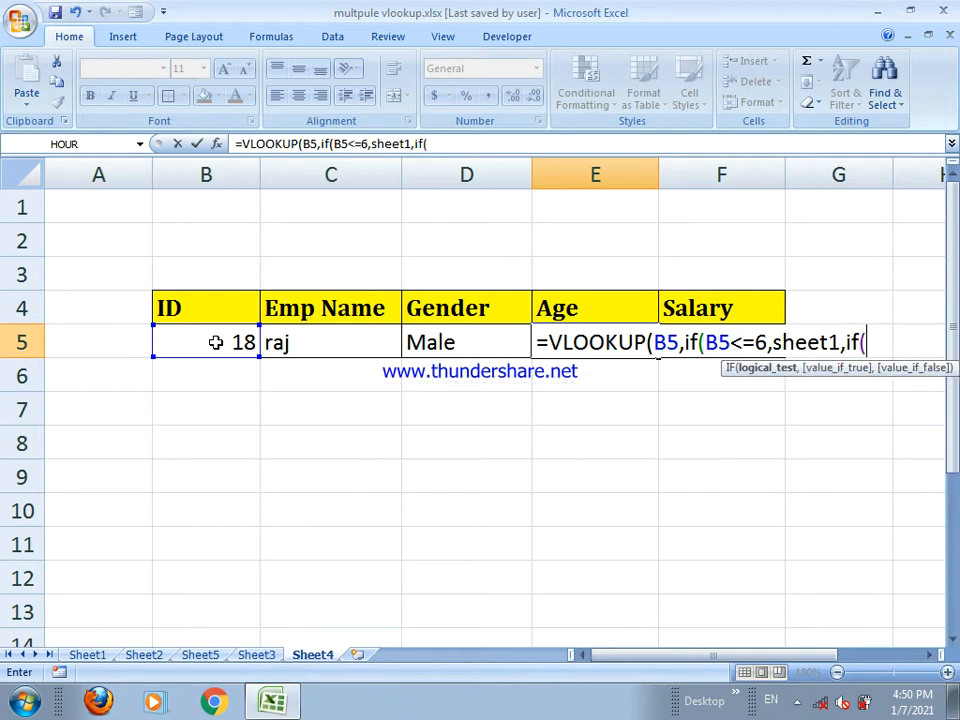
click(200, 348)
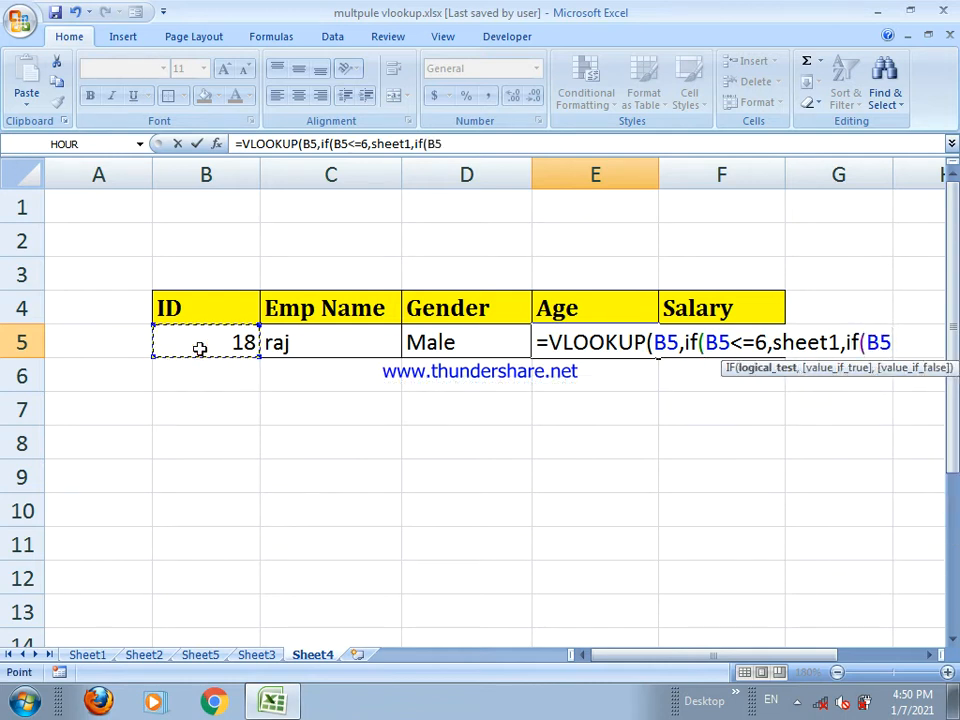
text(<=12,)
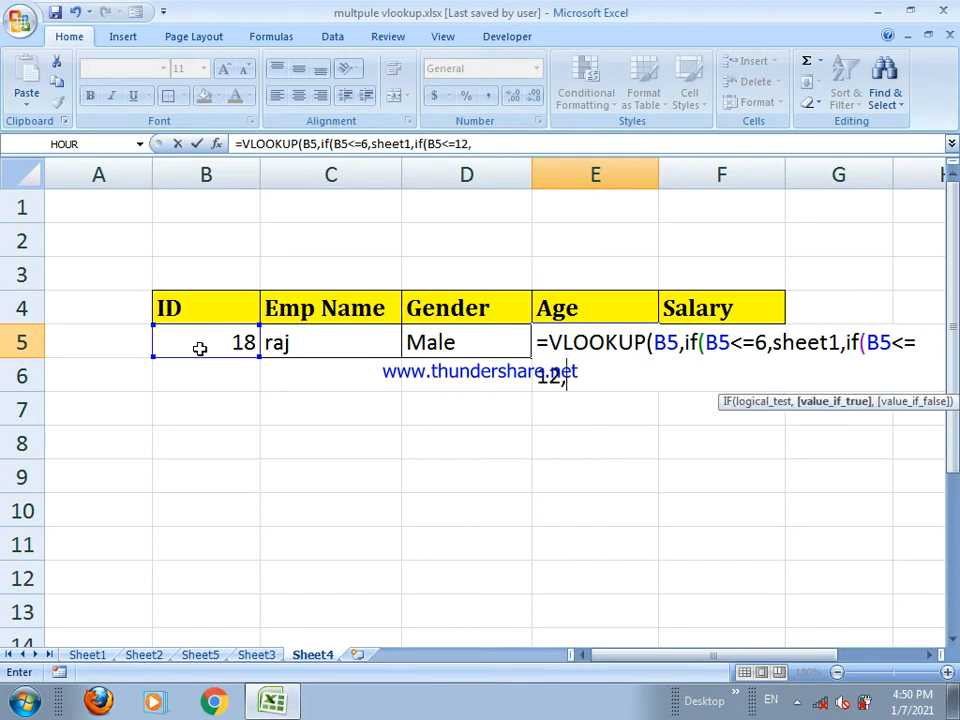
text(s)
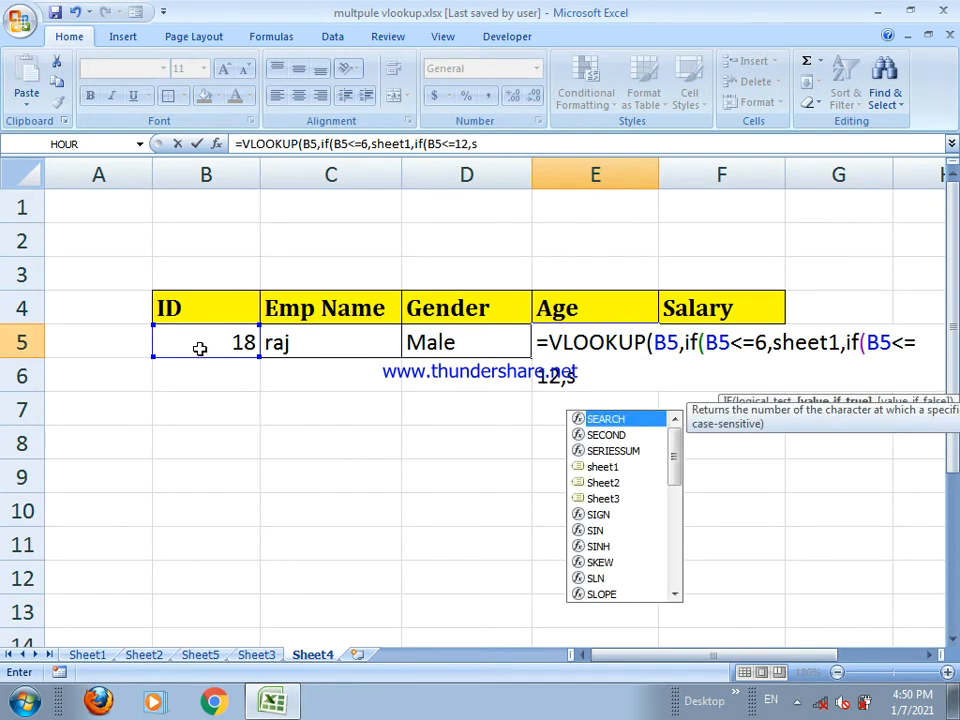
text(he)
key(Down)
key(Tab)
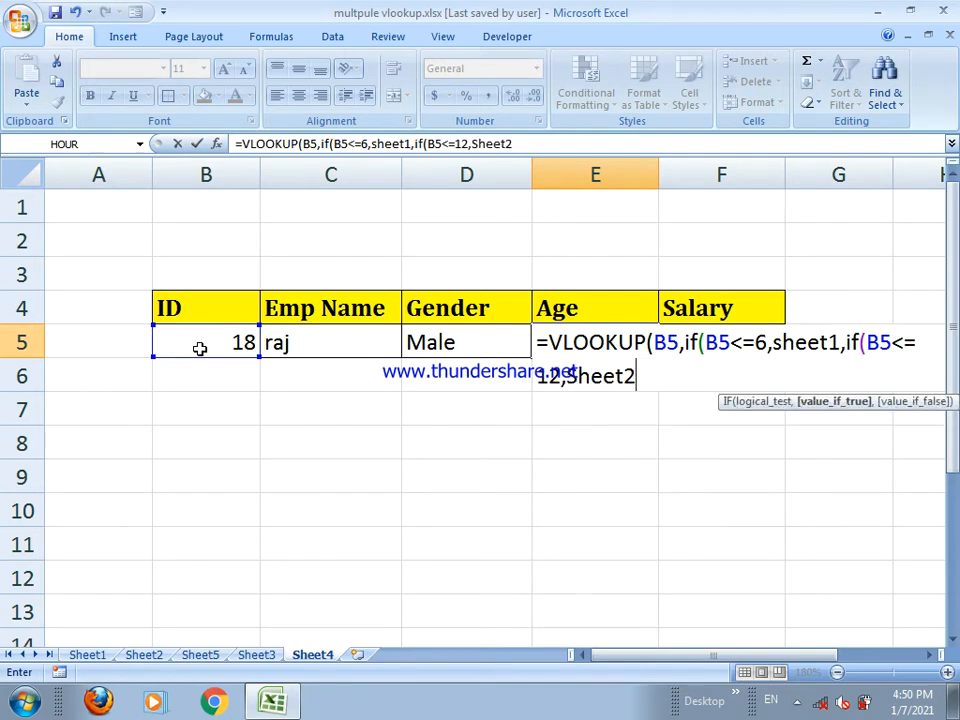
Step: Use table Sheet3 as the fallback of the nested IF in the E5 formula, and close both IF functions
text(,sheet)
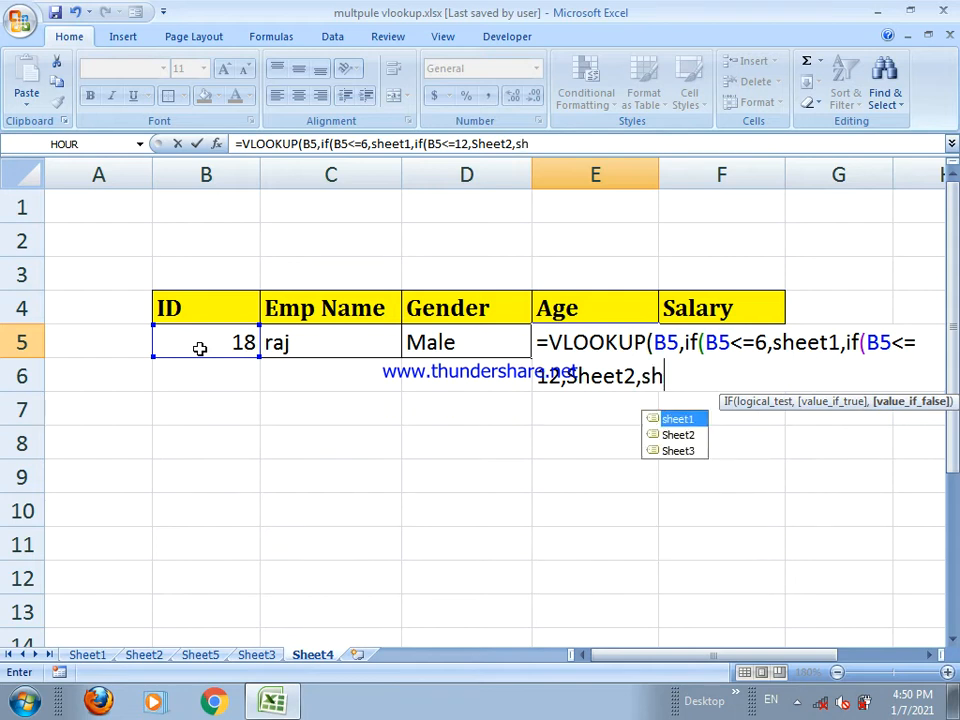
key(Down)
key(Down)
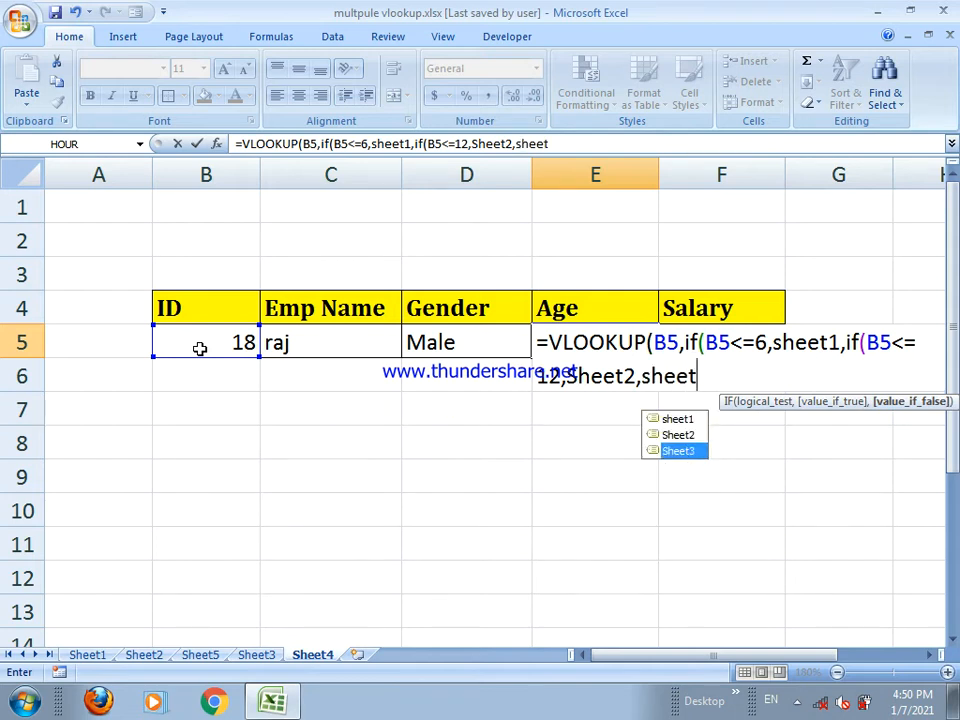
key(Tab)
text()))
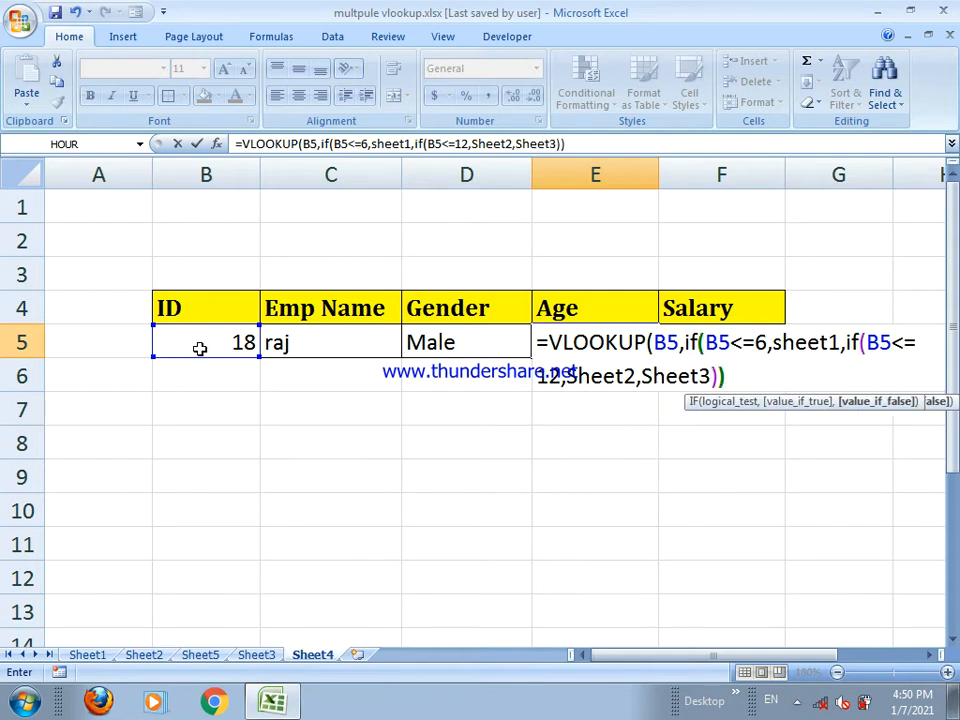
Step: Finish the E5 VLOOKUP with column index 4 and exact match 0, and commit it with the proposed correction
text(,)
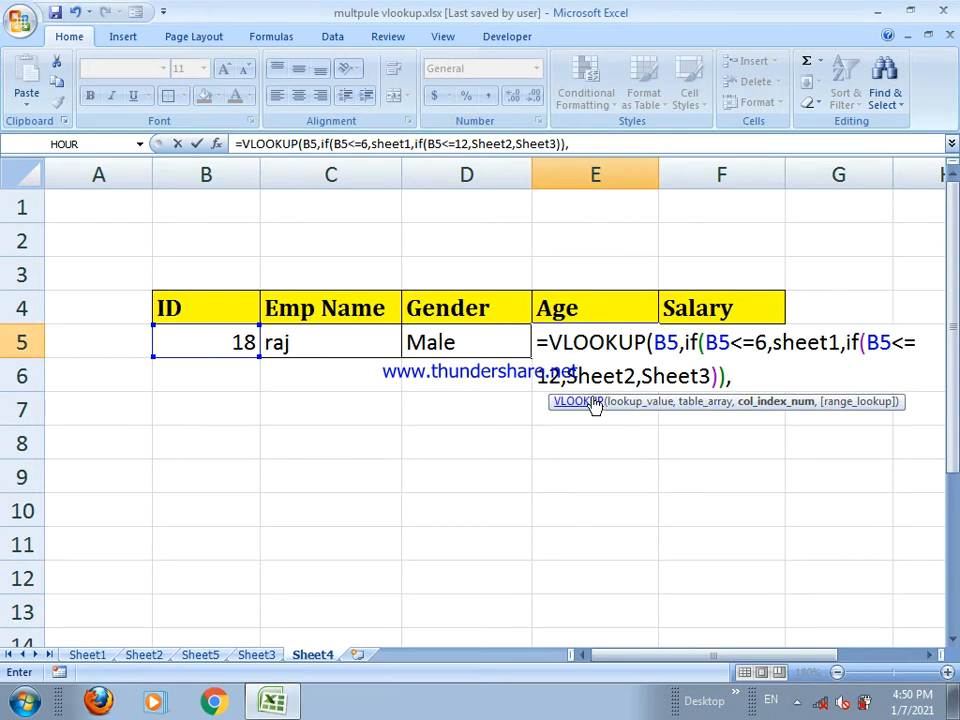
text(4,)
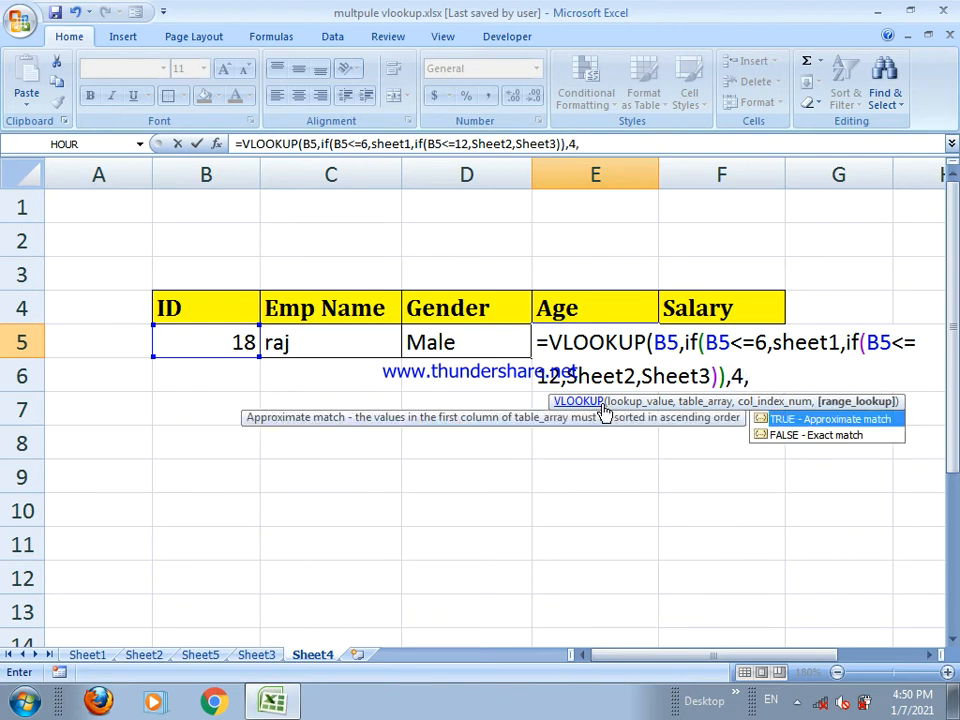
text(0)))
key(Return)
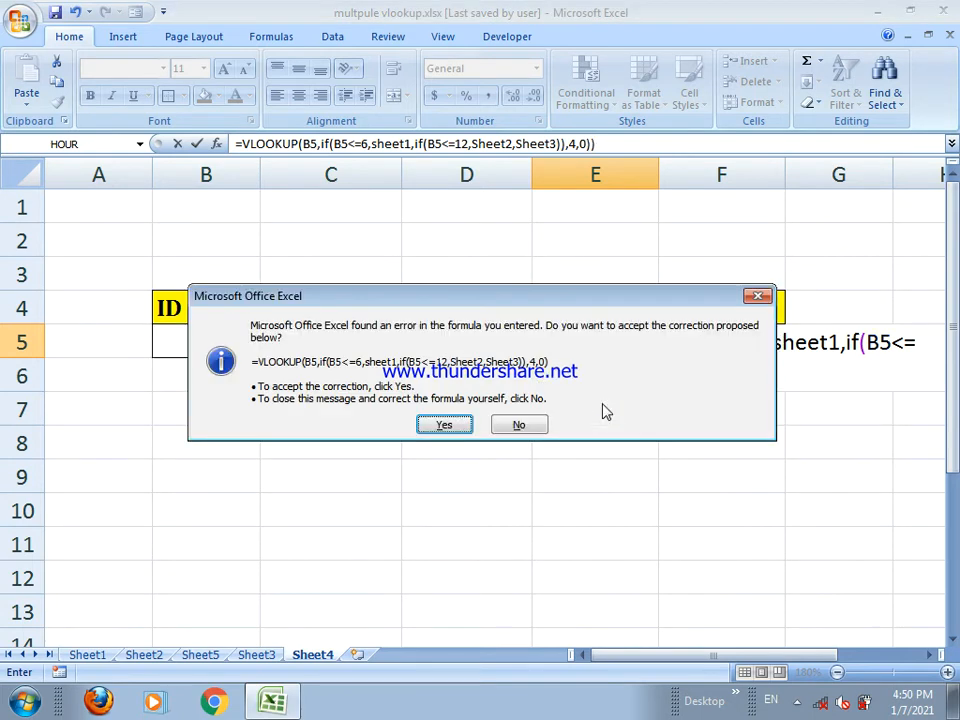
key(Return)
Step: Start a VLOOKUP formula in Salary cell F5 with B5 as the lookup value
click(724, 341)
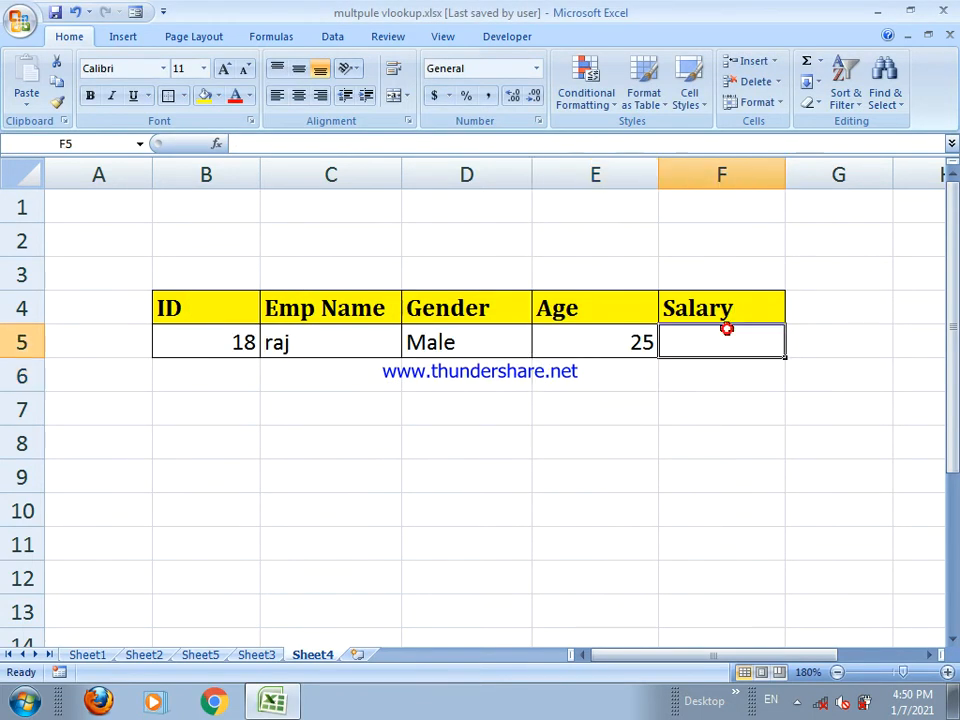
text(=vl)
key(Tab)
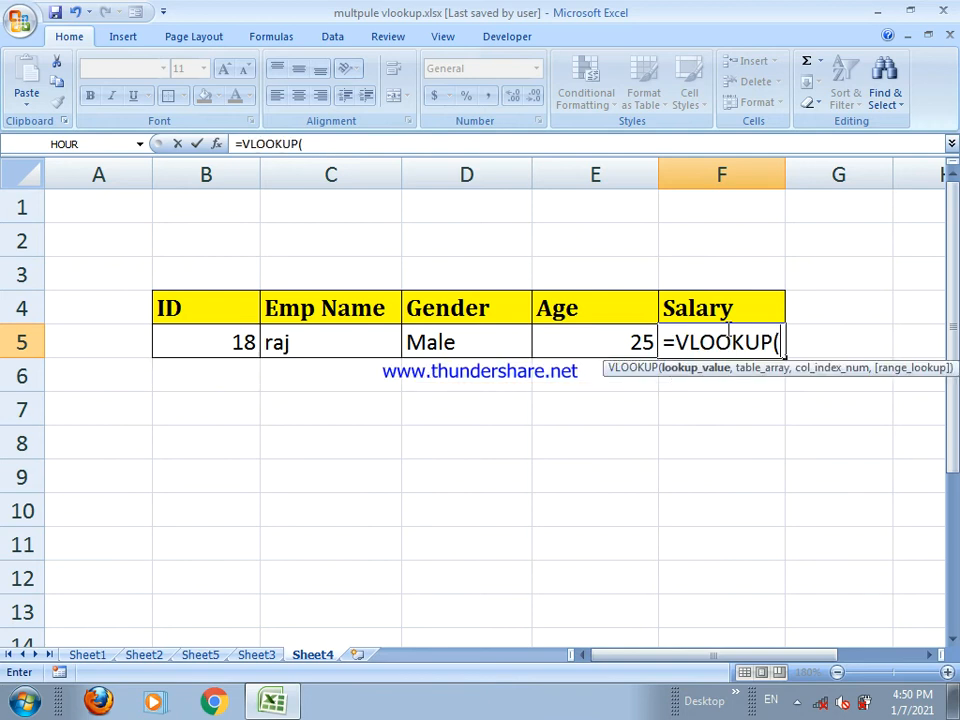
click(224, 350)
text(,)
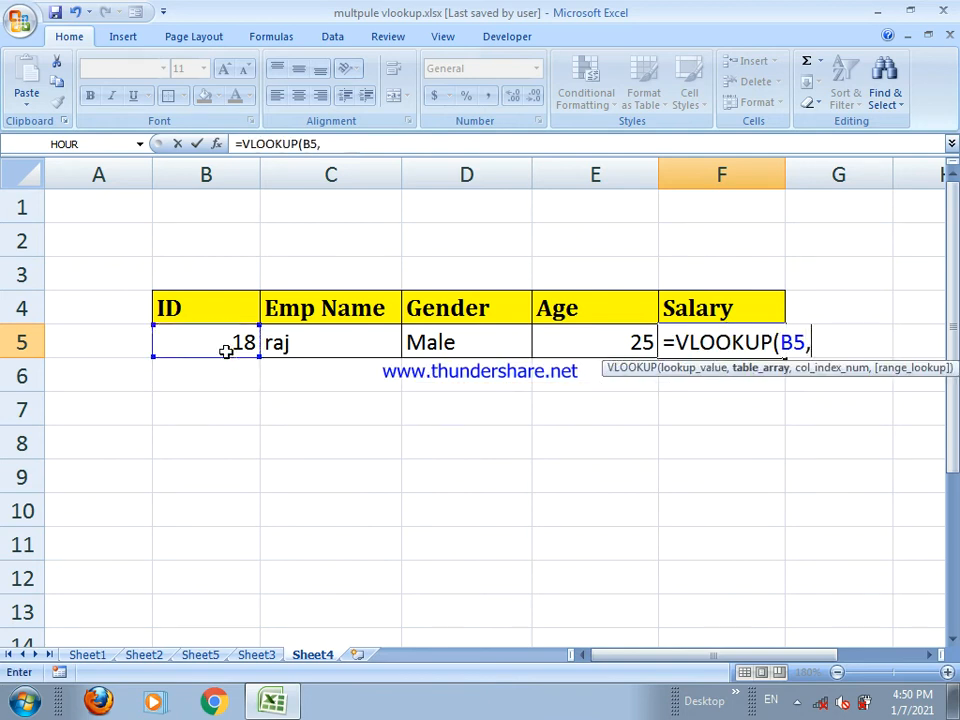
Step: Add an IF as the table array in the F5 formula that picks table sheet1 when B5<=6
text(if()
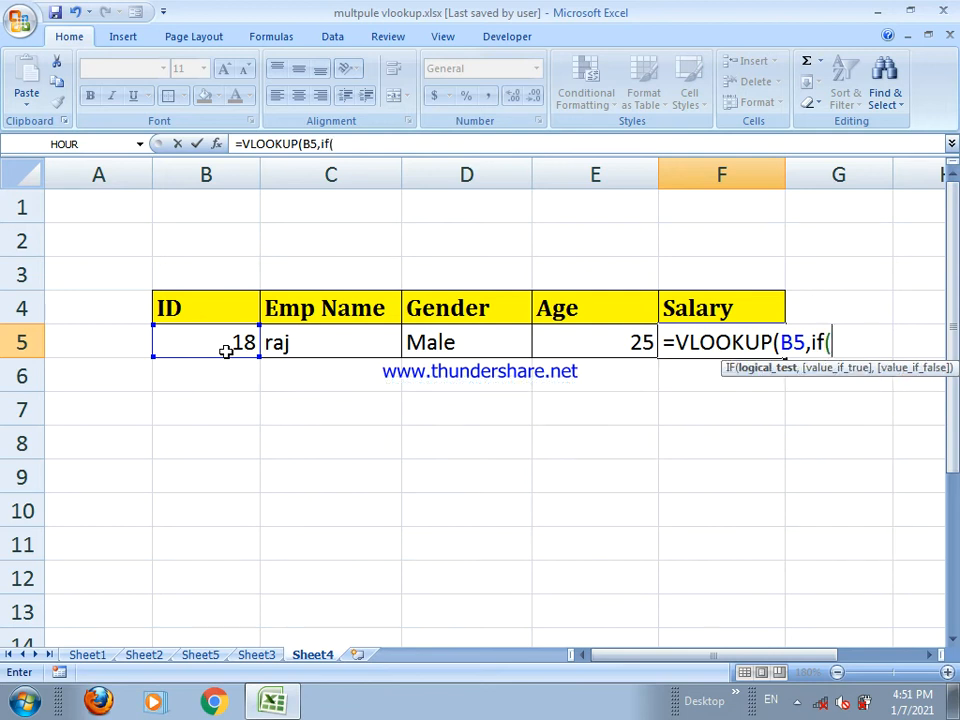
click(222, 342)
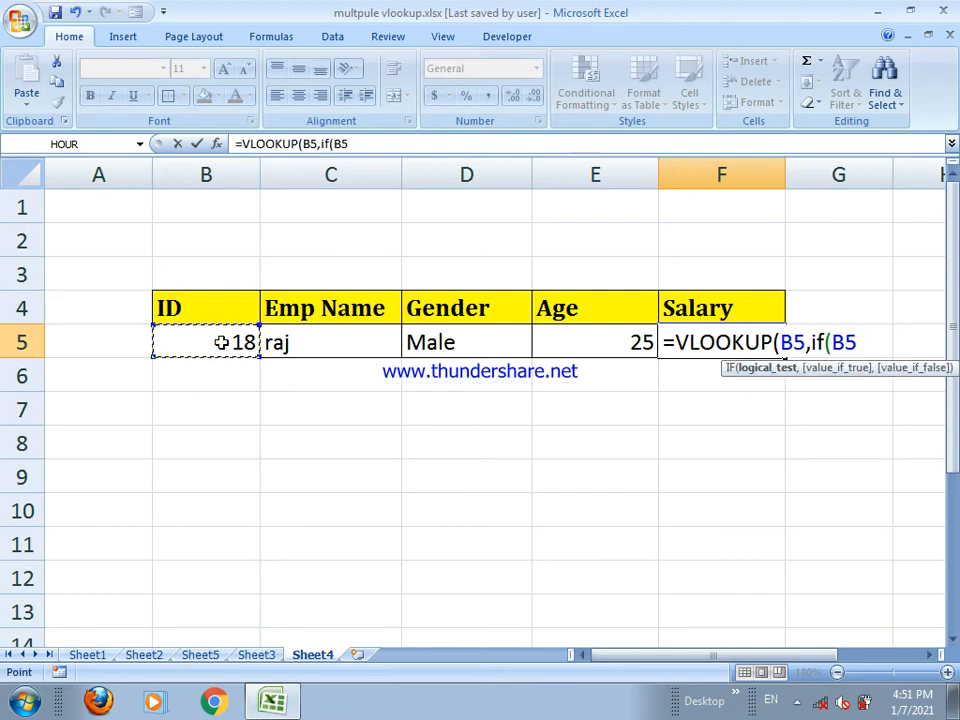
text(<6,)
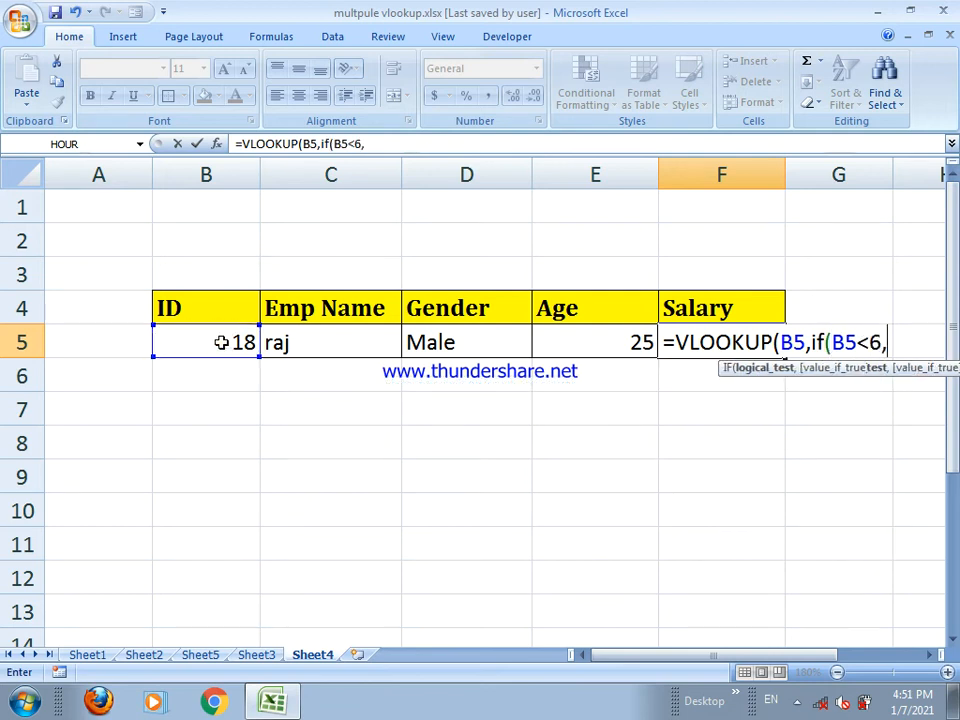
key(BackSpace)
key(BackSpace)
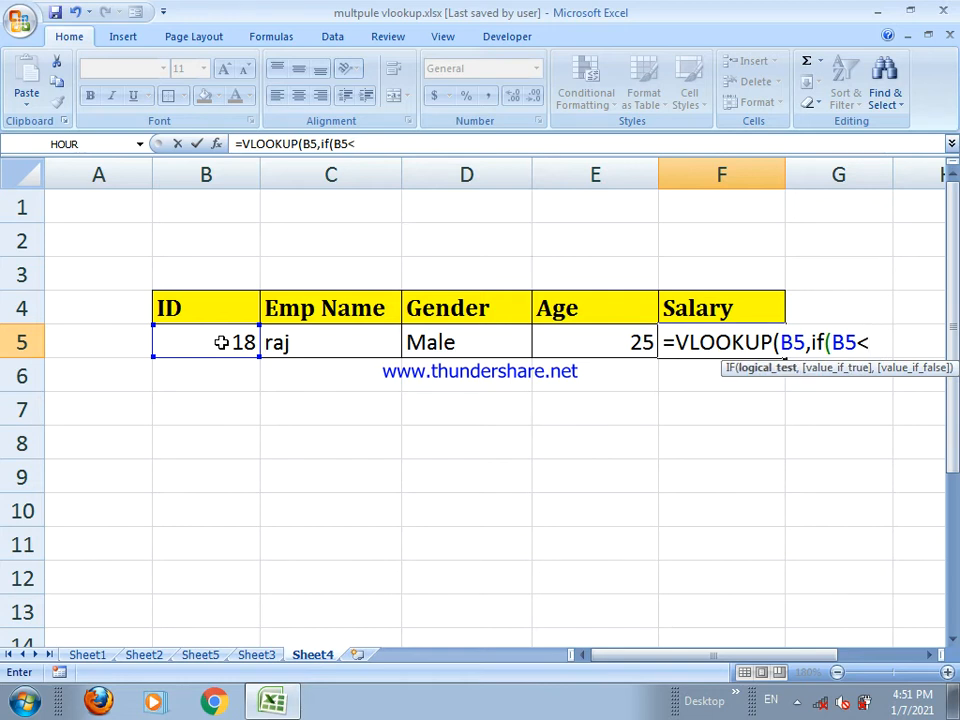
text(=6,she)
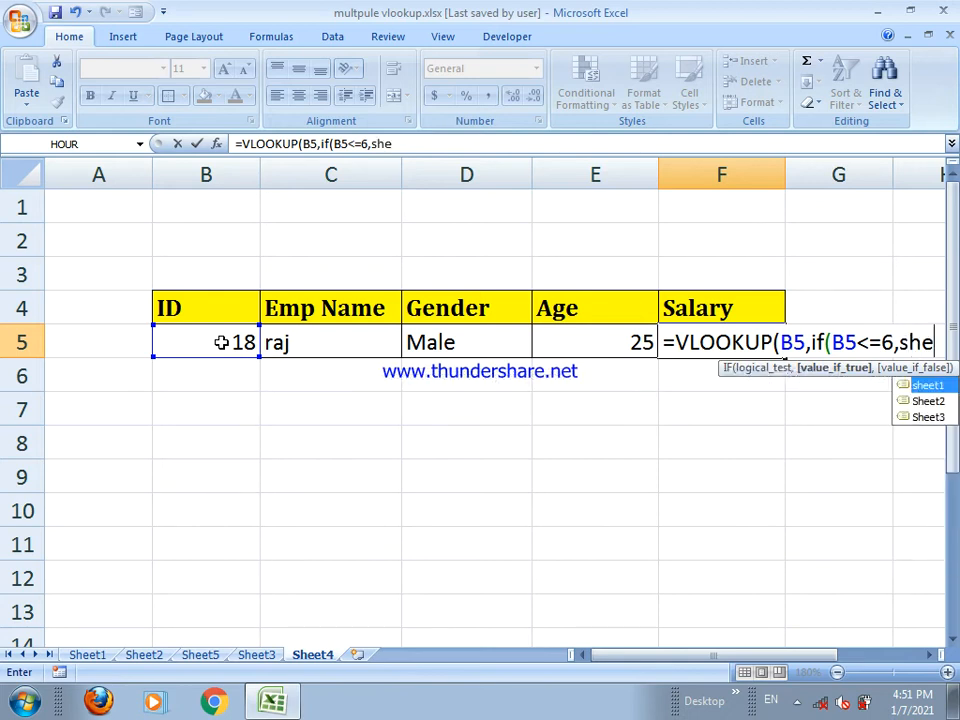
key(Tab)
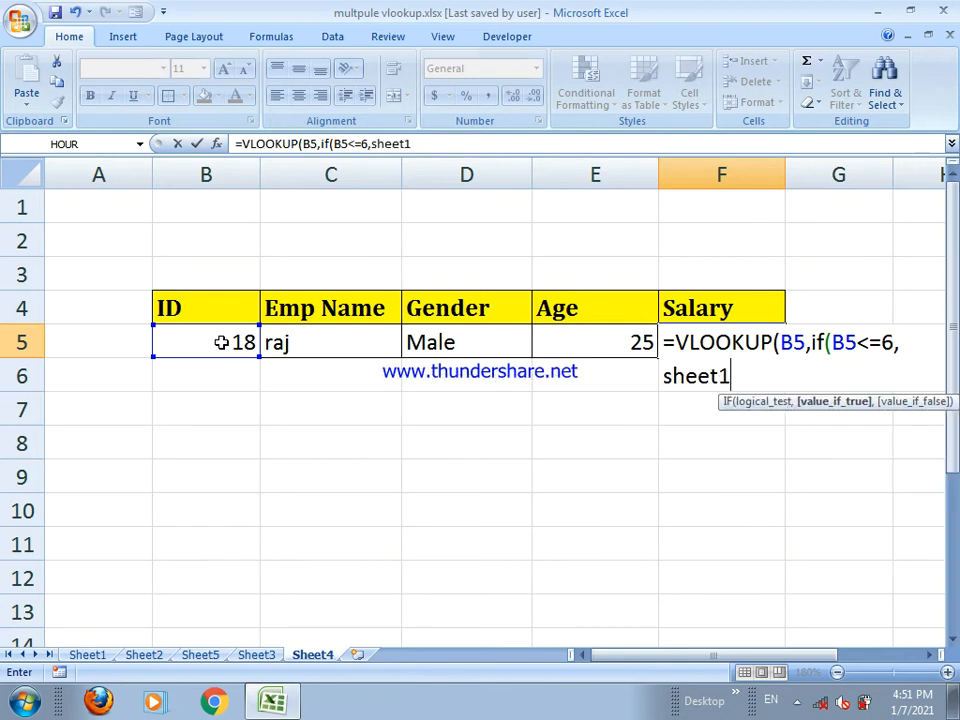
Step: Nest a second IF in the F5 formula that picks table Sheet2 when B5<=12
text(,if()
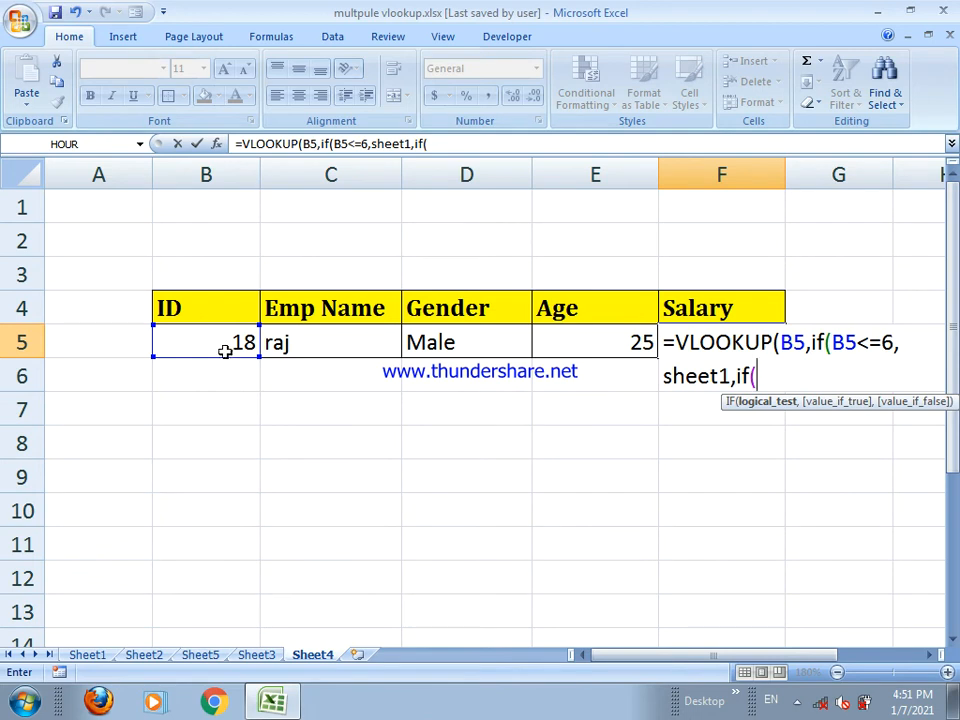
click(225, 349)
text(<=)
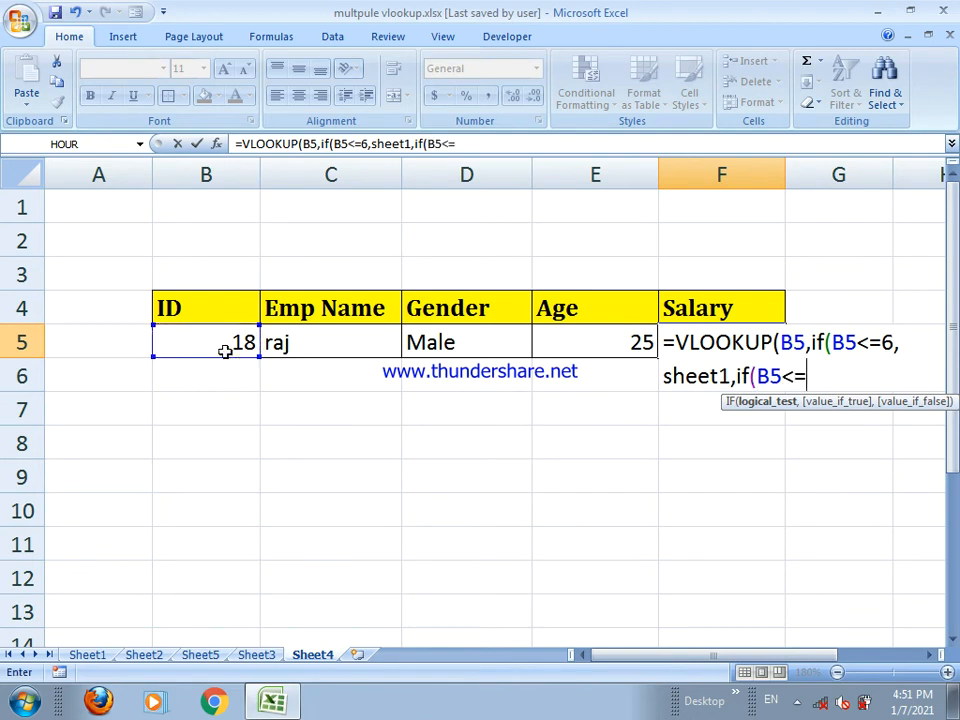
text(12,she)
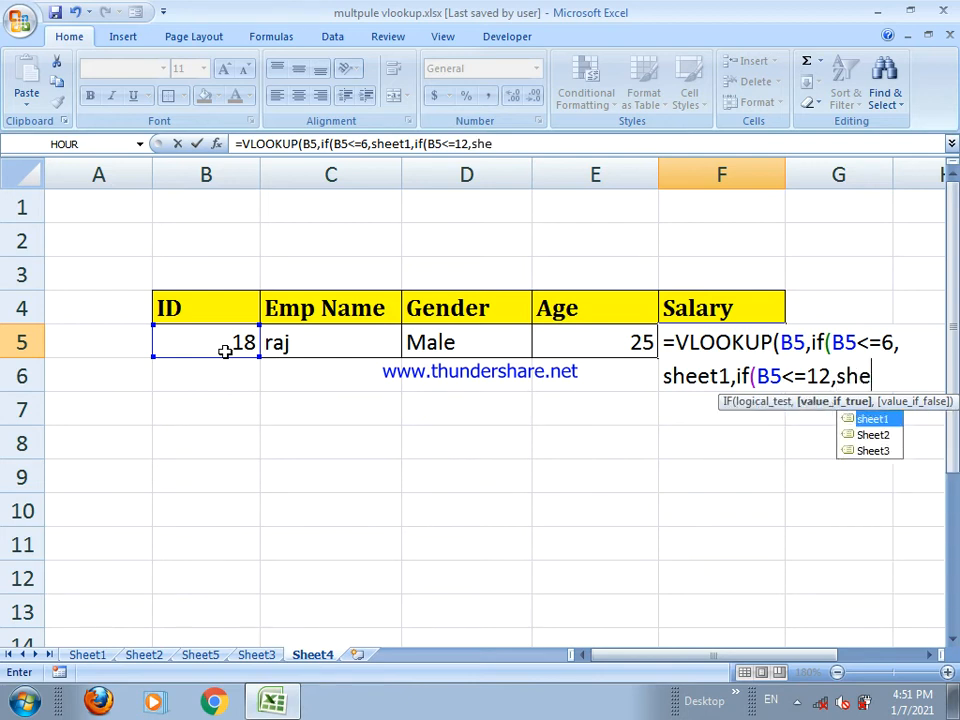
key(Tab)
Step: Use table Sheet3 as the fallback of the nested IF in the F5 formula, and close both IF functions
text(,)
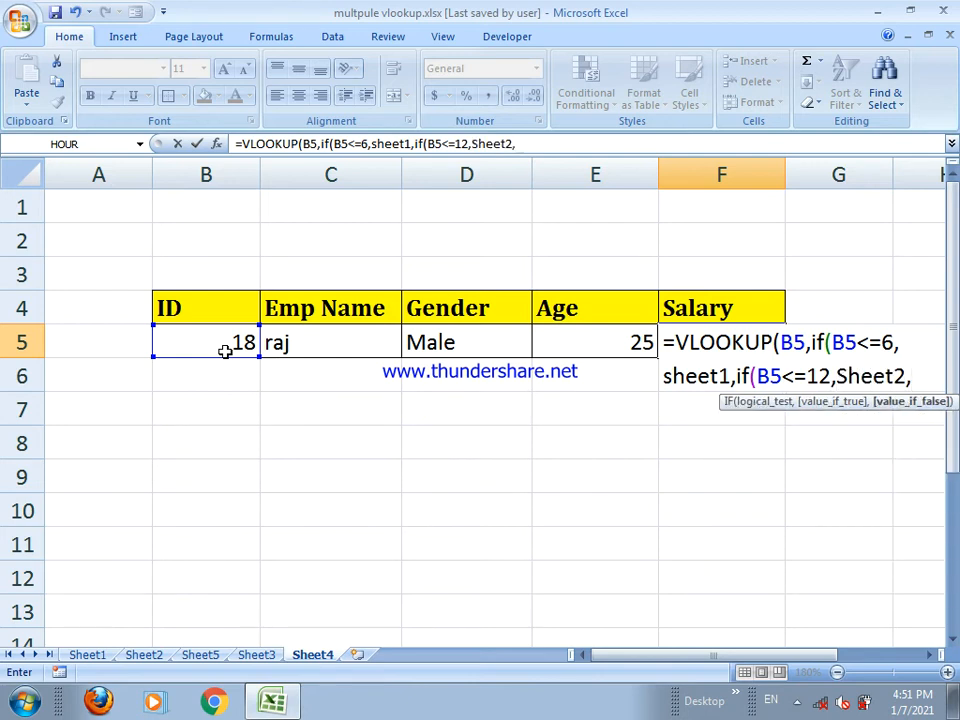
text(sh)
key(Down)
key(Down)
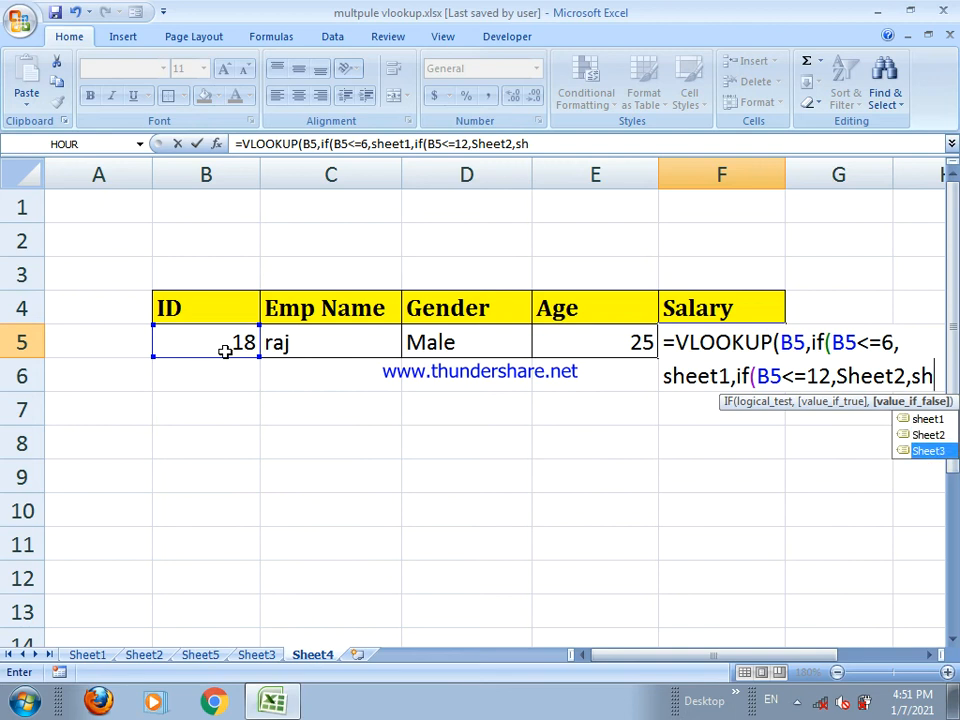
key(Tab)
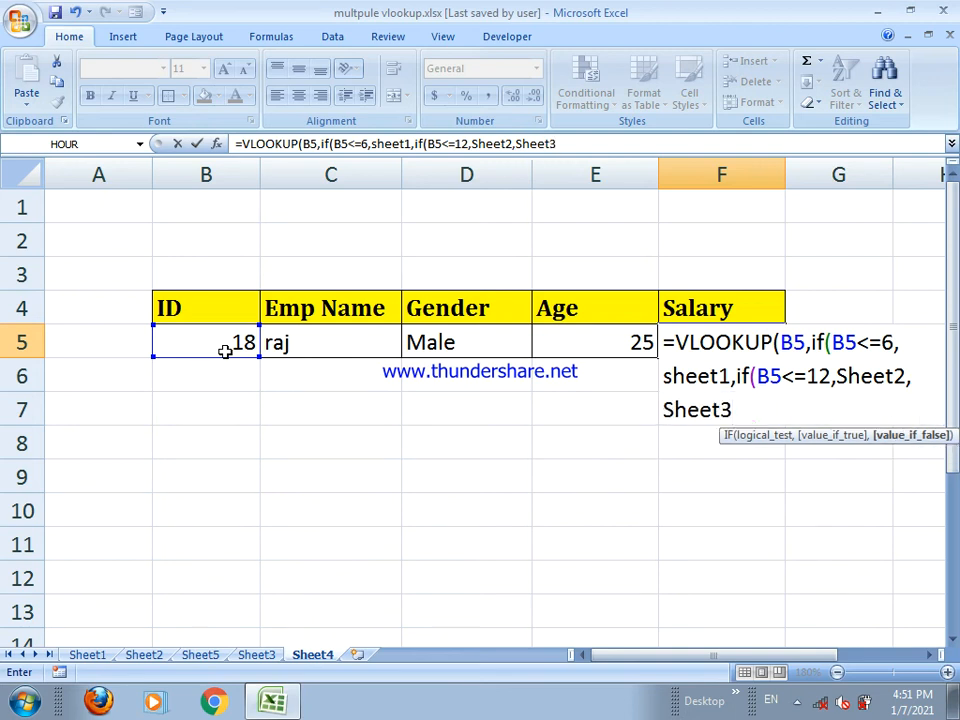
text()))
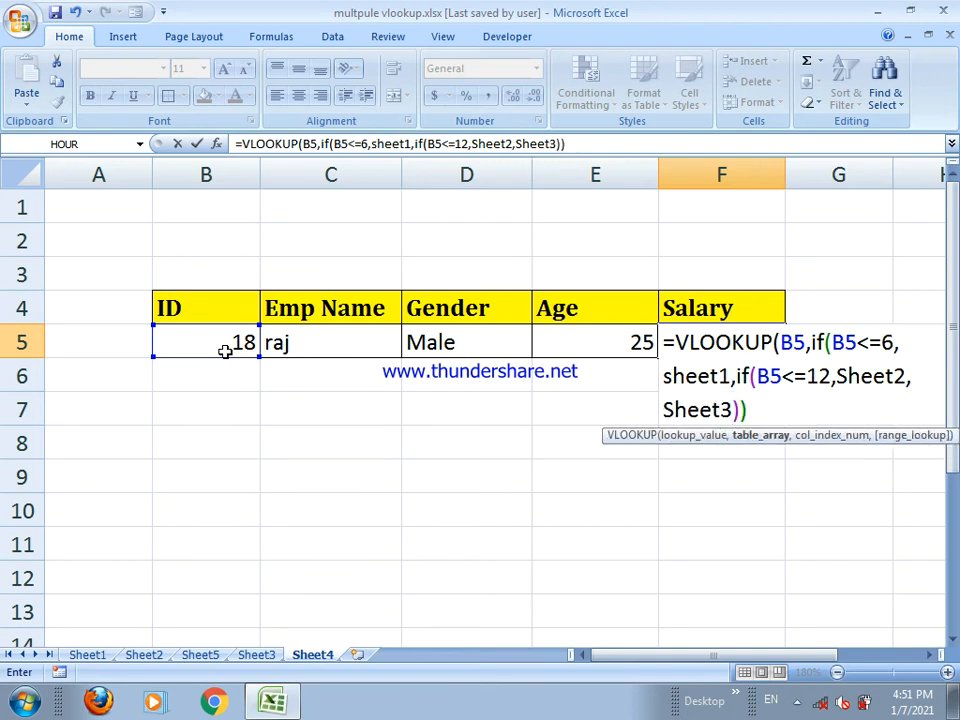
Step: Finish the F5 VLOOKUP with column index 5 and exact match 0, and commit it with the proposed correction
text(,)
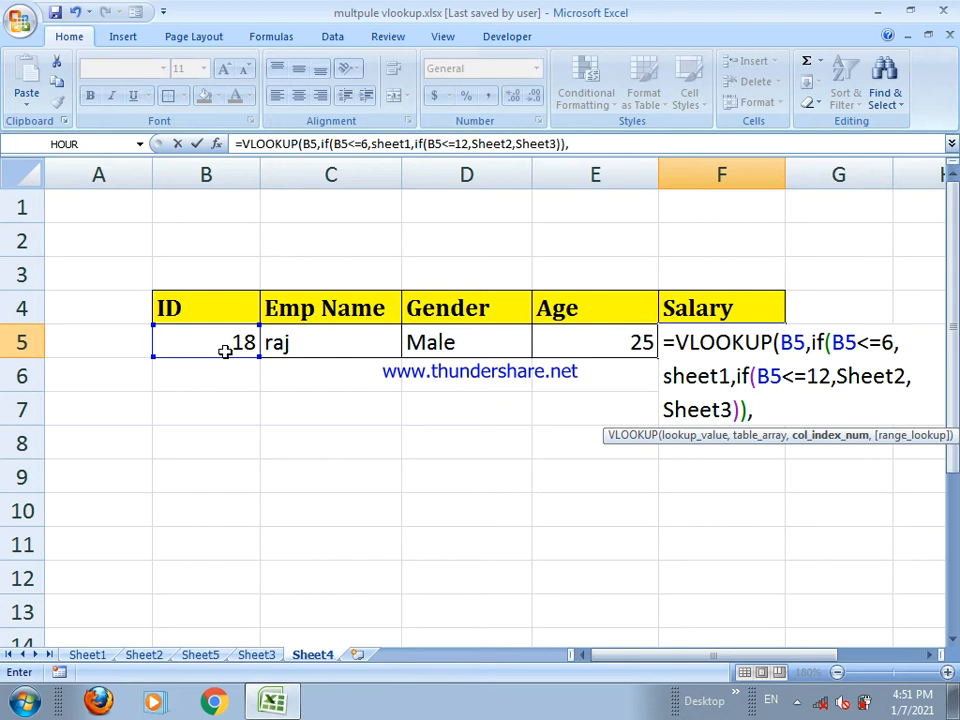
text(5,0)
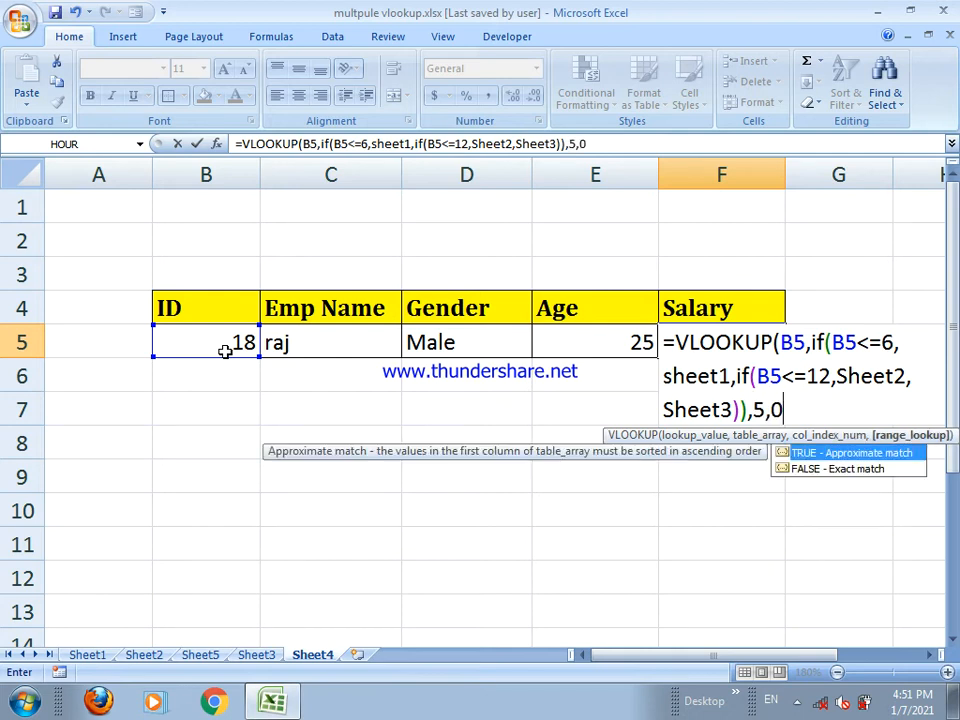
text()))
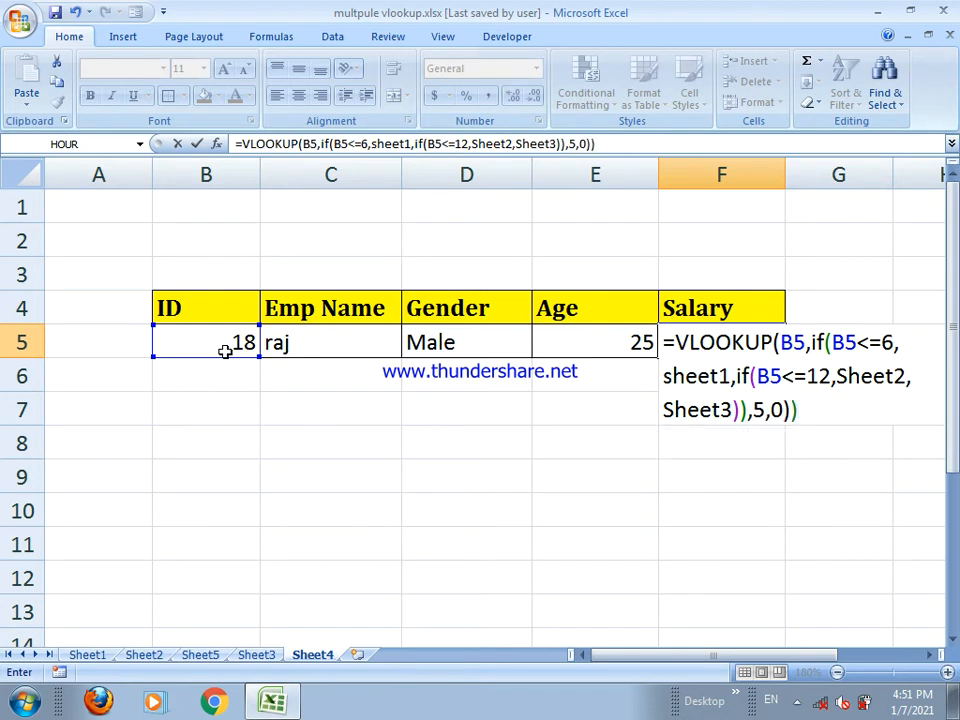
key(Return)
key(Return)
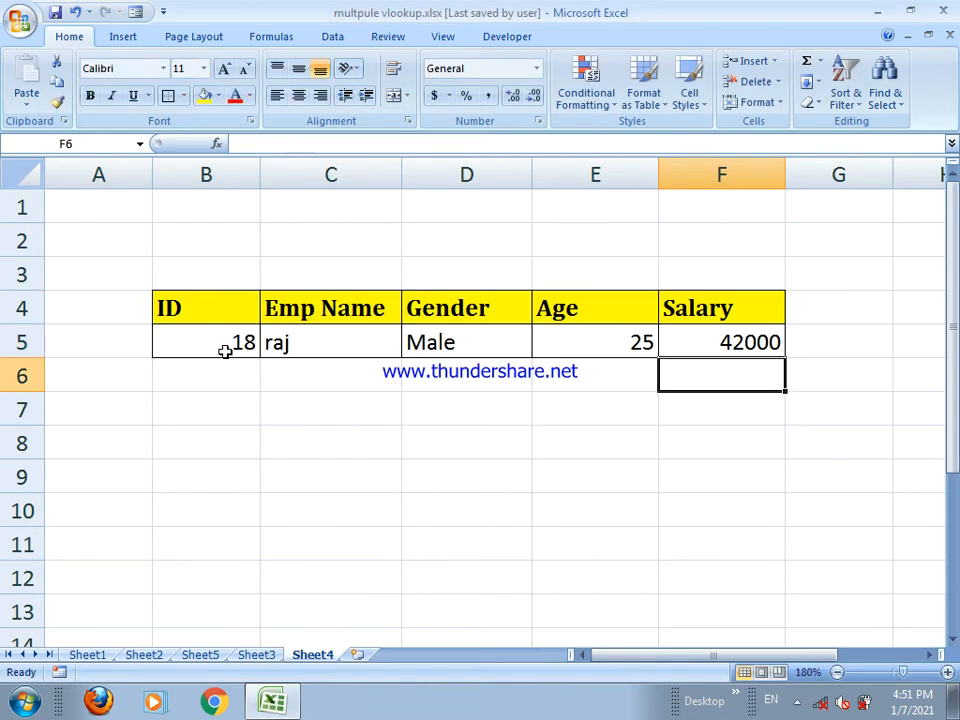
Step: Test the lookup row by entering ID 15 and then ID 16 in B5
click(242, 347)
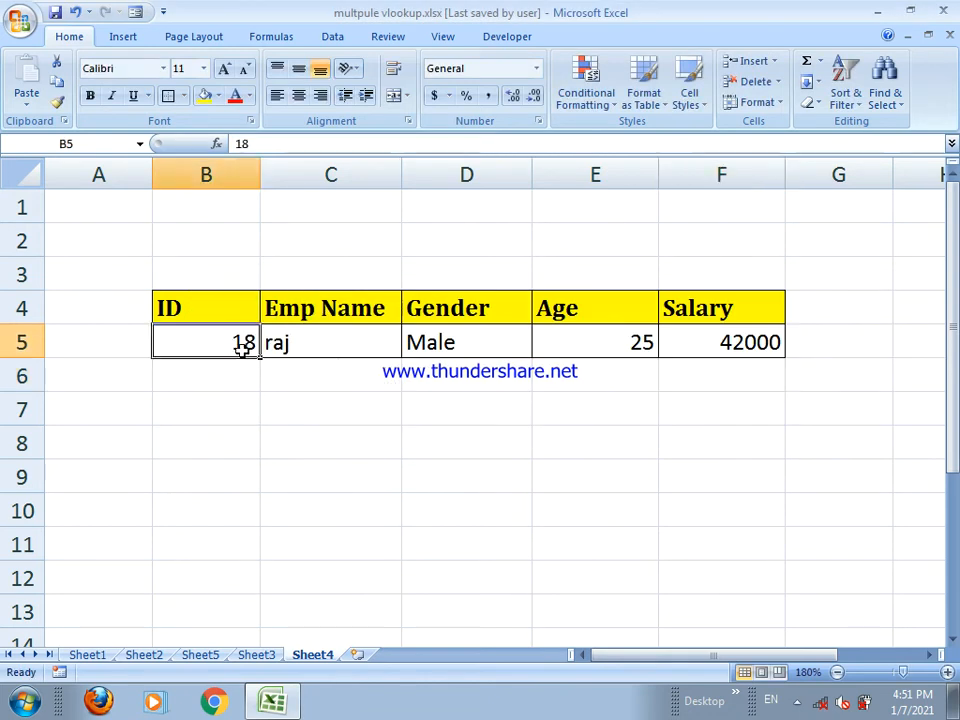
text(1)
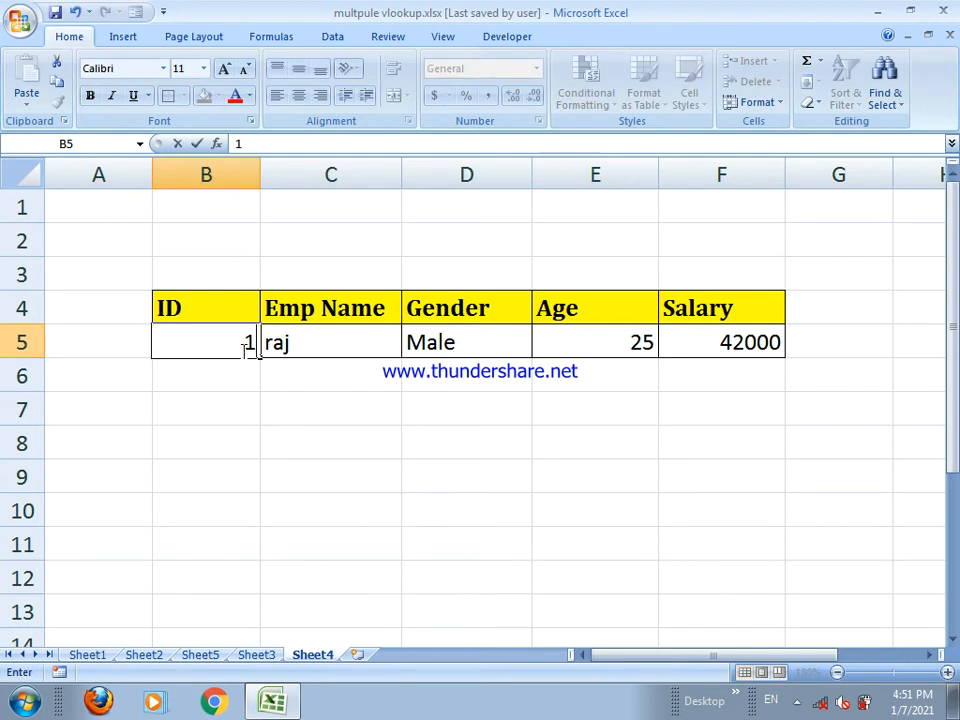
text(5)
key(Return)
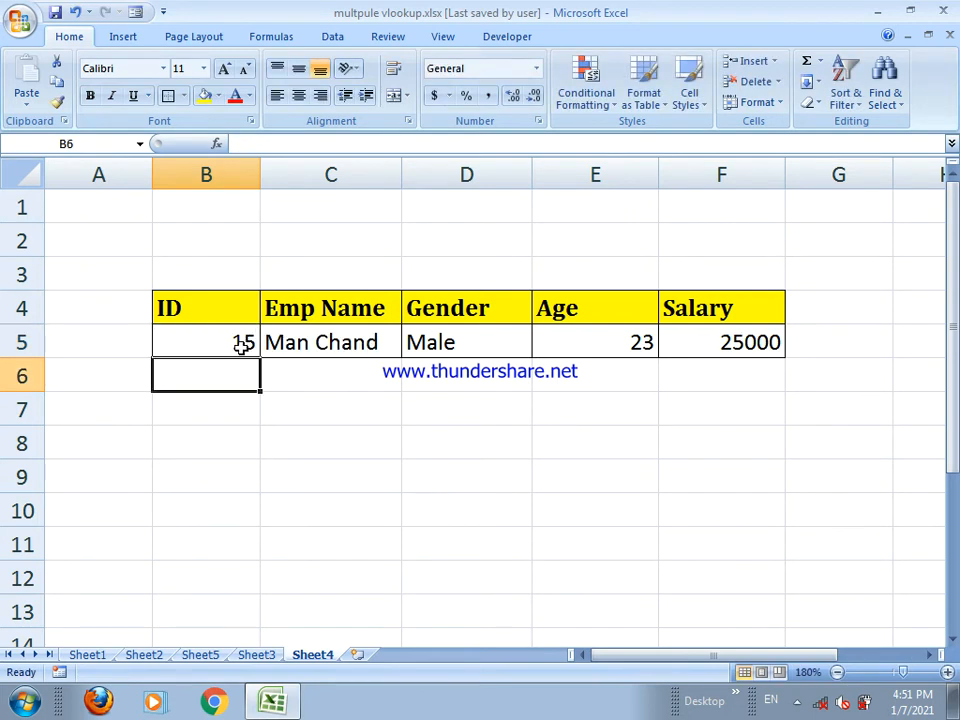
click(242, 347)
text(16)
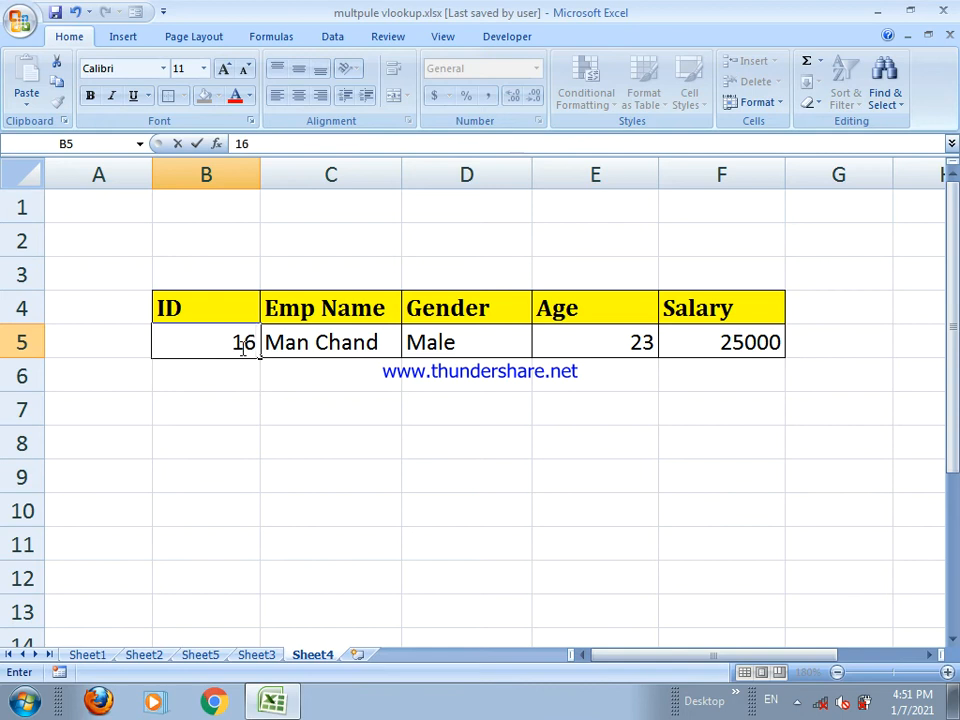
key(Return)
Step: Compare the employee name formula in C5 on Sheet4 with the one in C4 on Sheet5
click(293, 345)
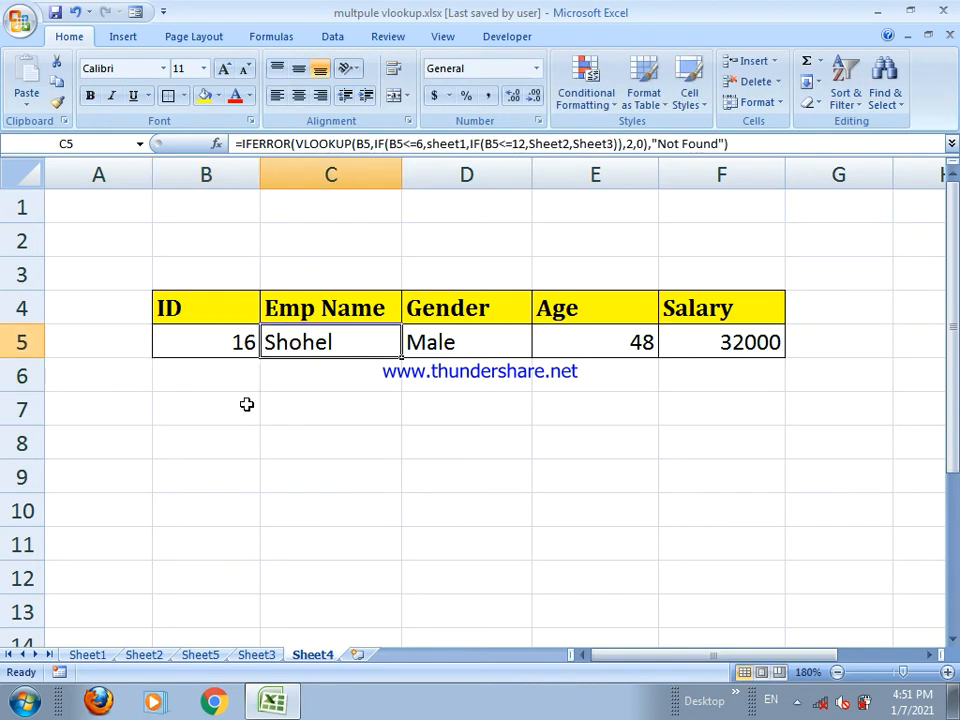
click(217, 659)
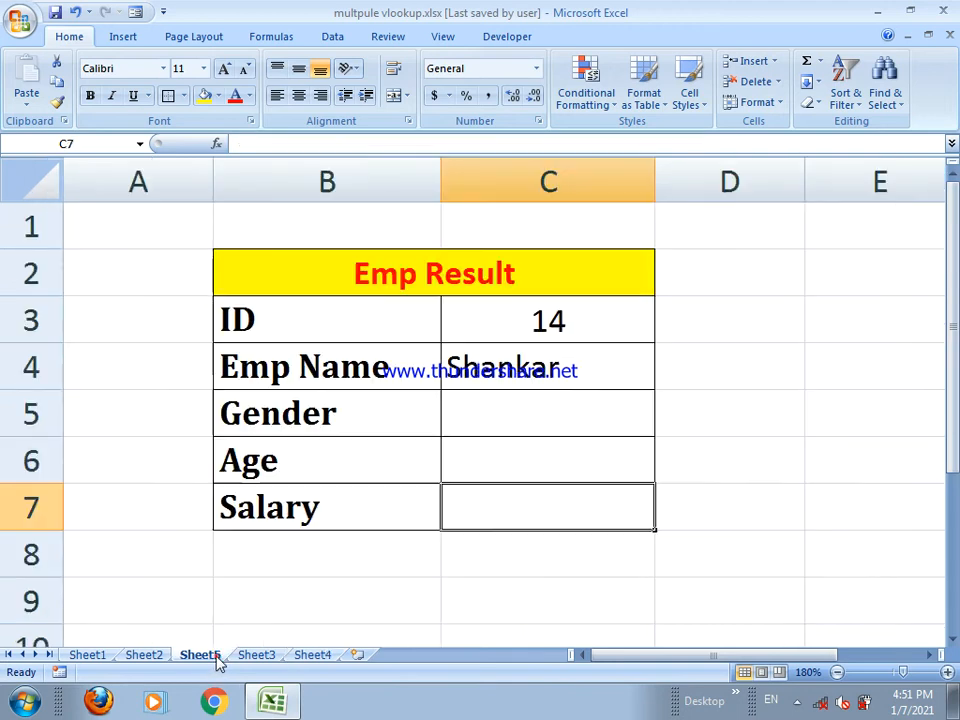
click(493, 375)
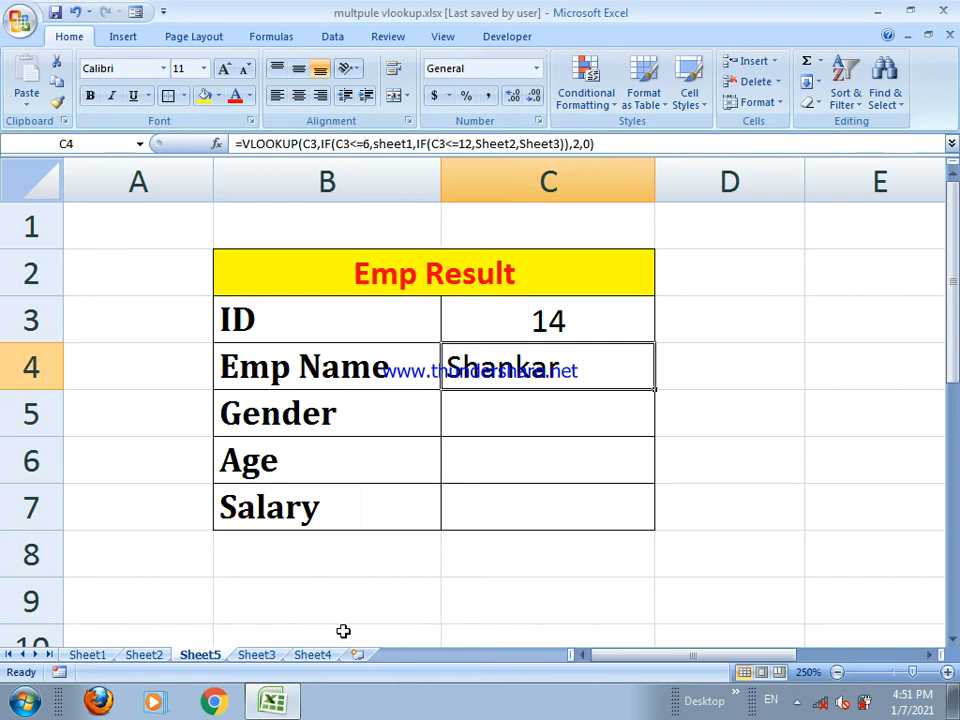
click(318, 656)
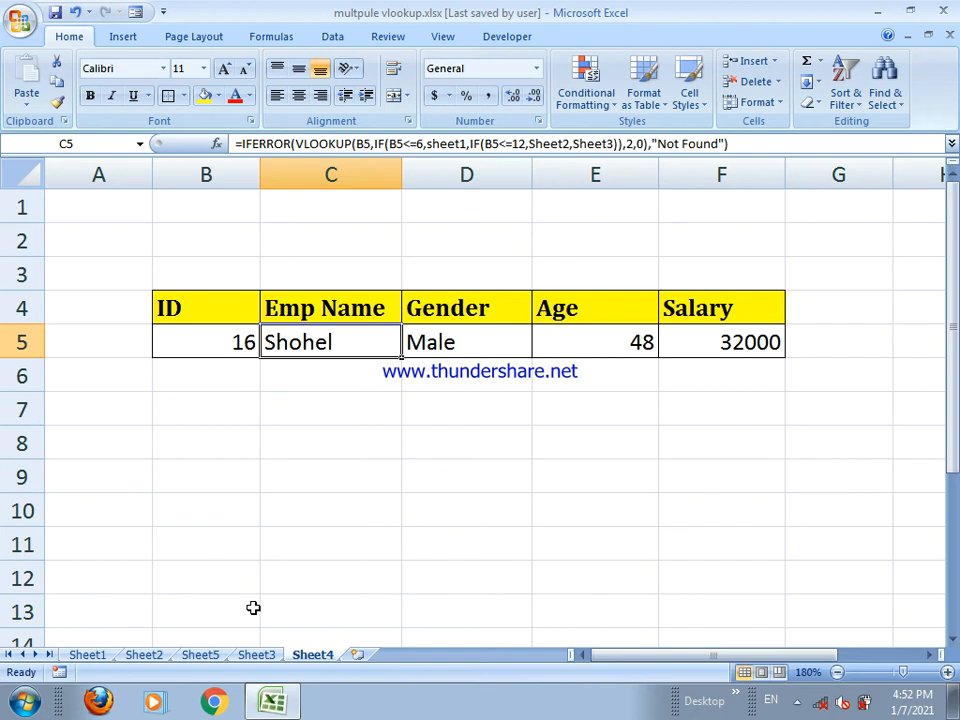
click(200, 656)
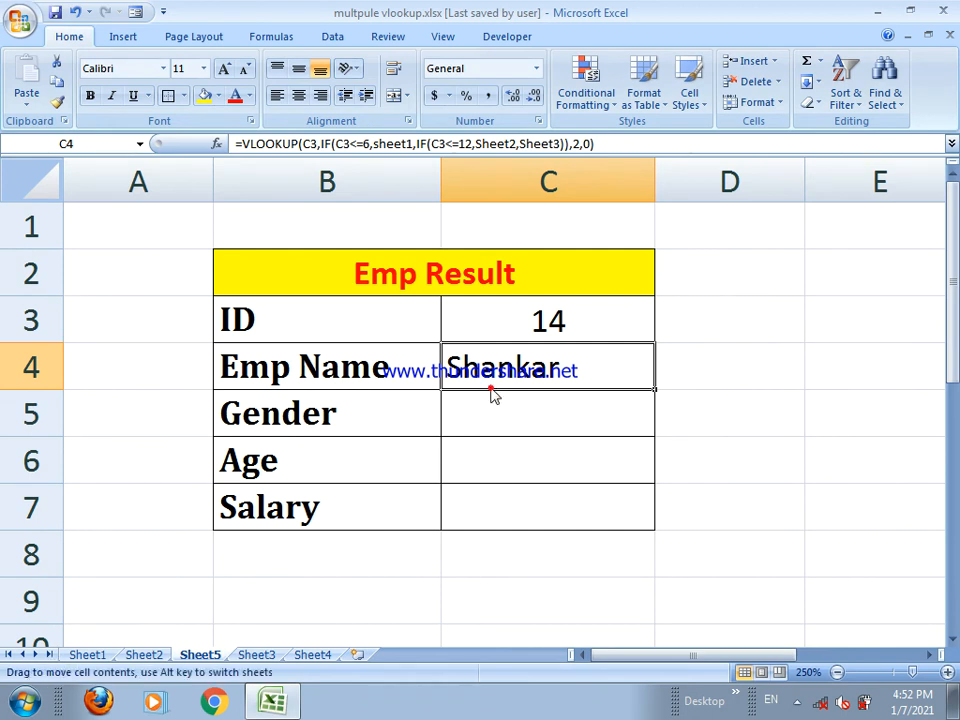
Step: Clear the employee name formula in C4 on Sheet5 and choose ID 16 from the list in C3
key(Delete)
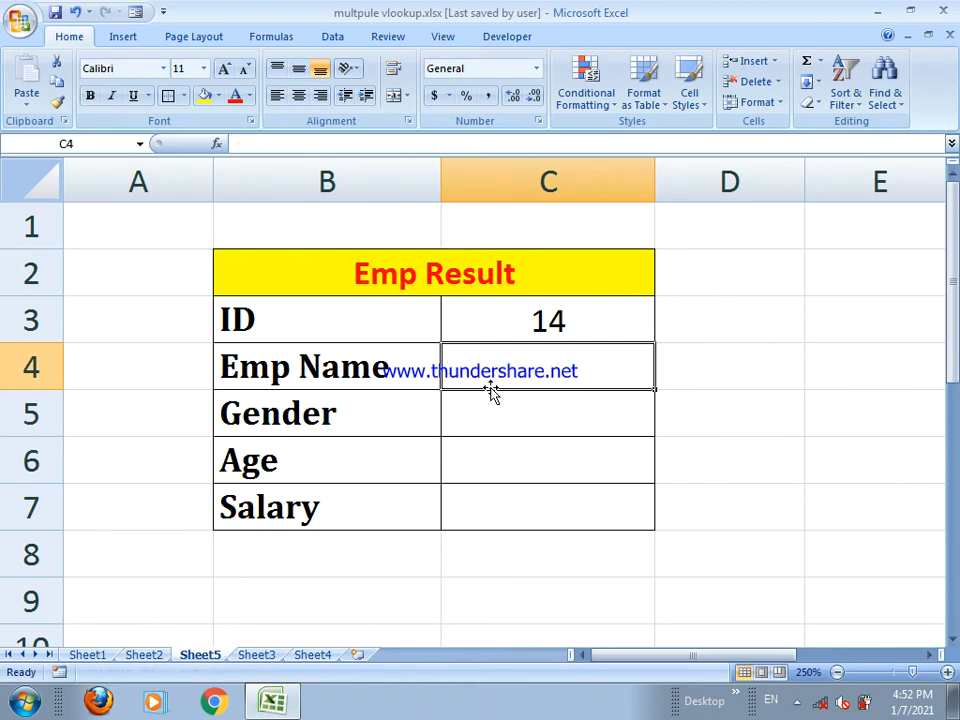
click(526, 321)
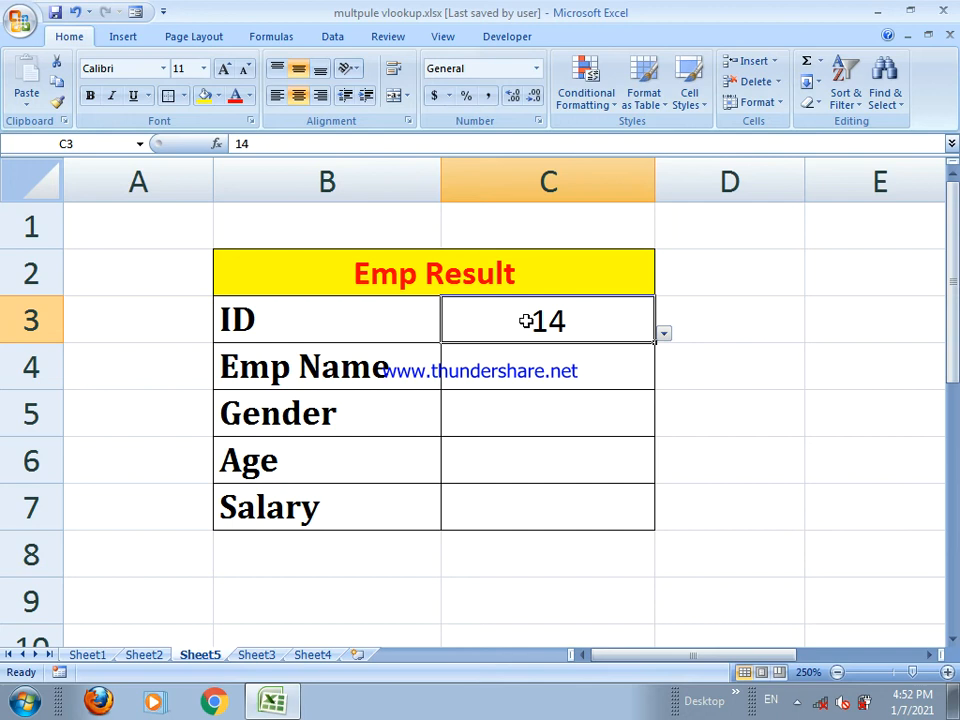
click(664, 333)
click(564, 457)
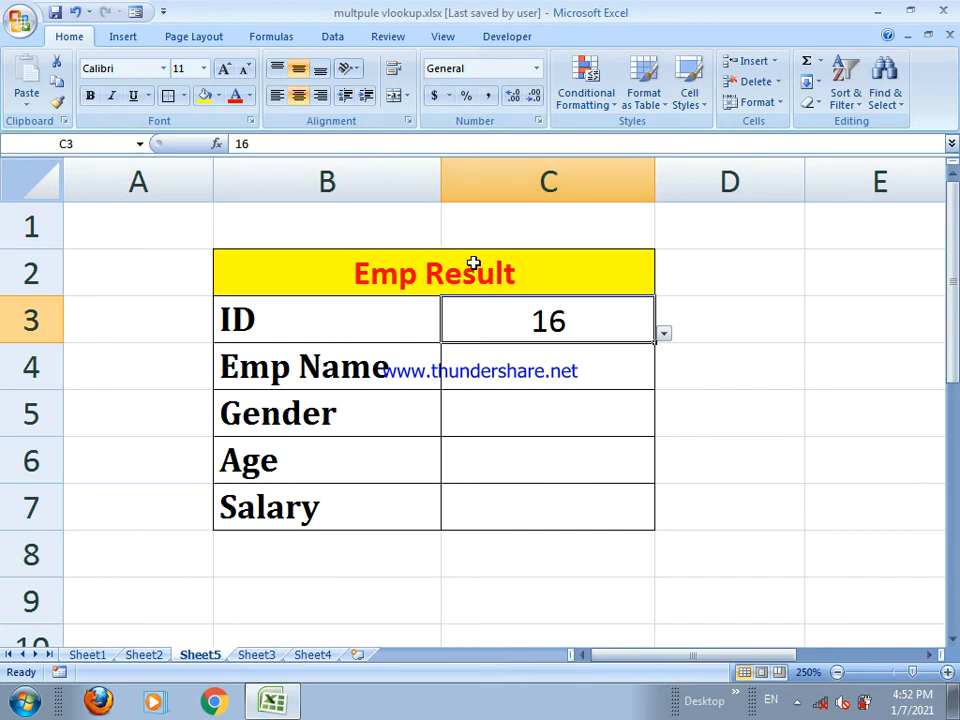
Step: Examine the list source in the data validation settings of the ID cell C3
click(334, 38)
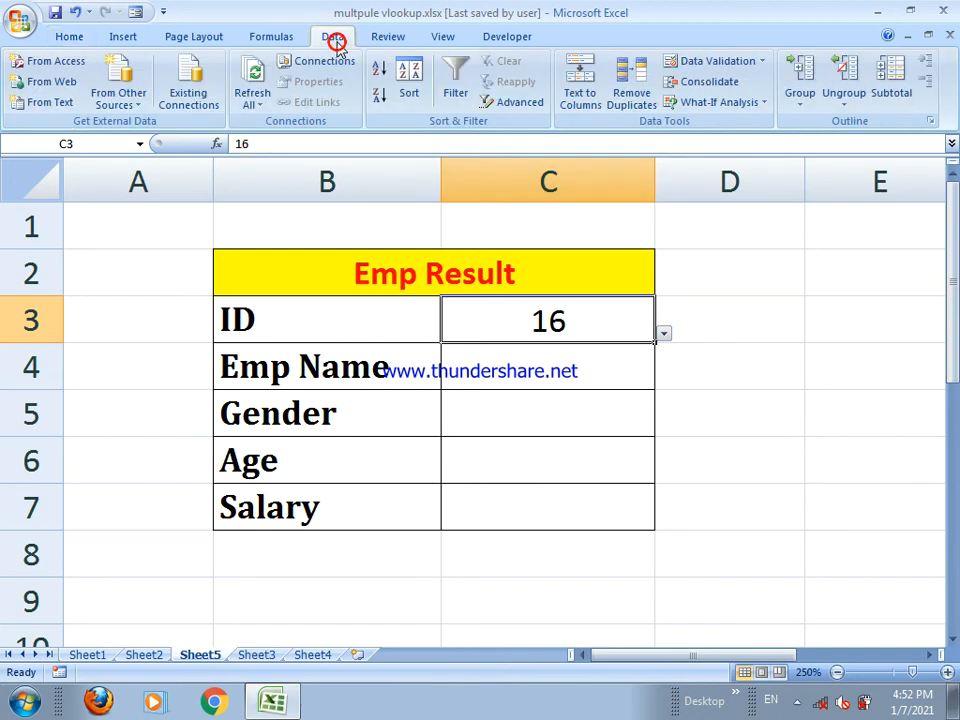
click(676, 62)
click(306, 374)
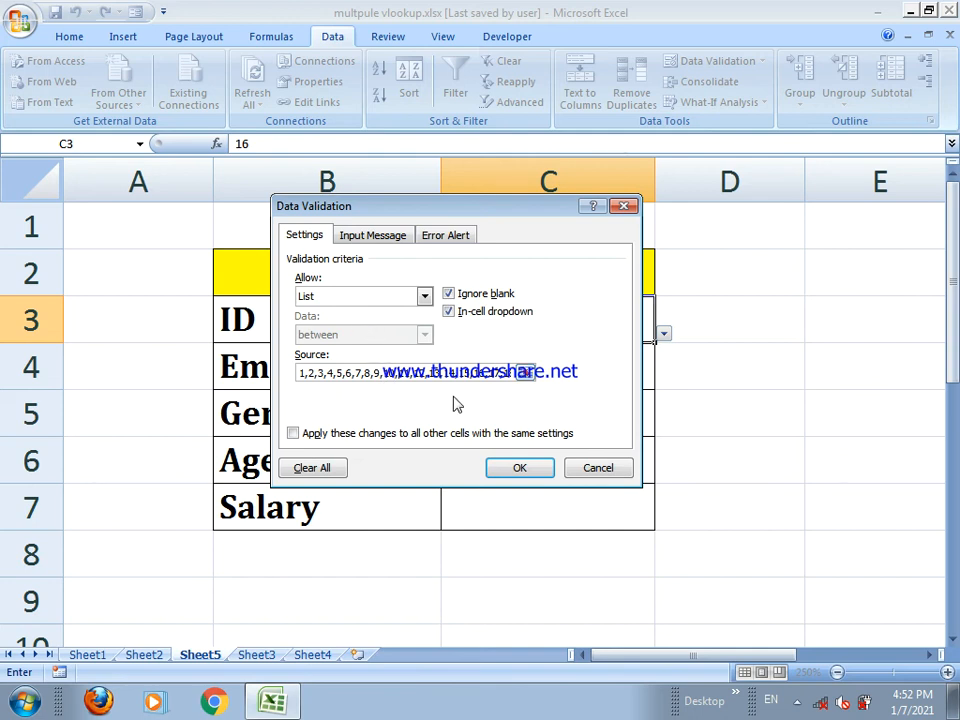
click(505, 470)
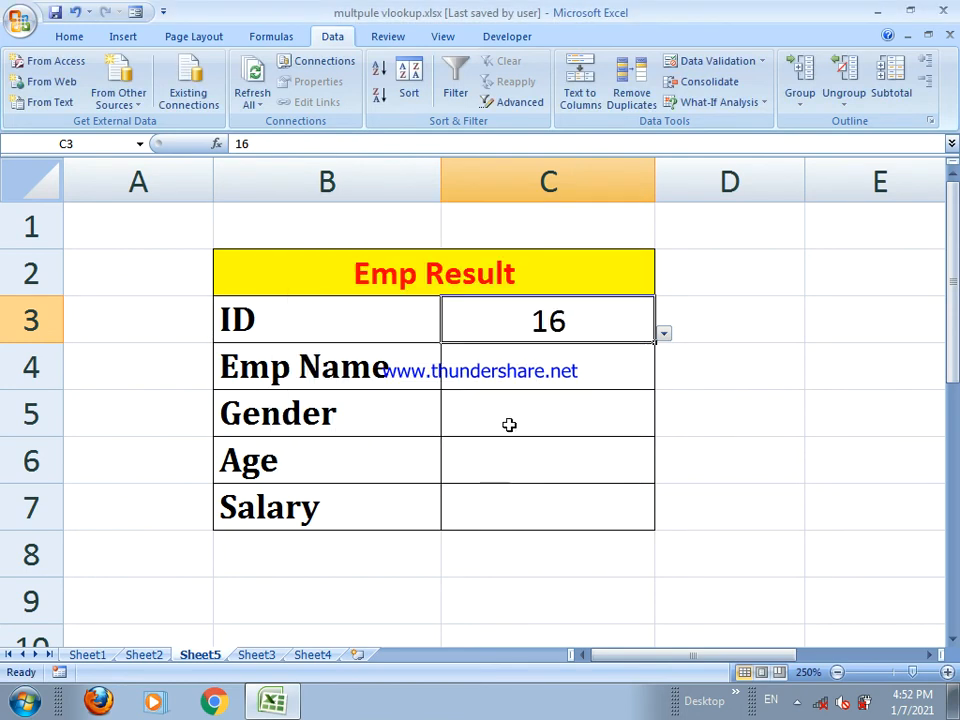
Step: Start a VLOOKUP formula in the Emp Name cell C4 with C3 as the lookup value
click(512, 369)
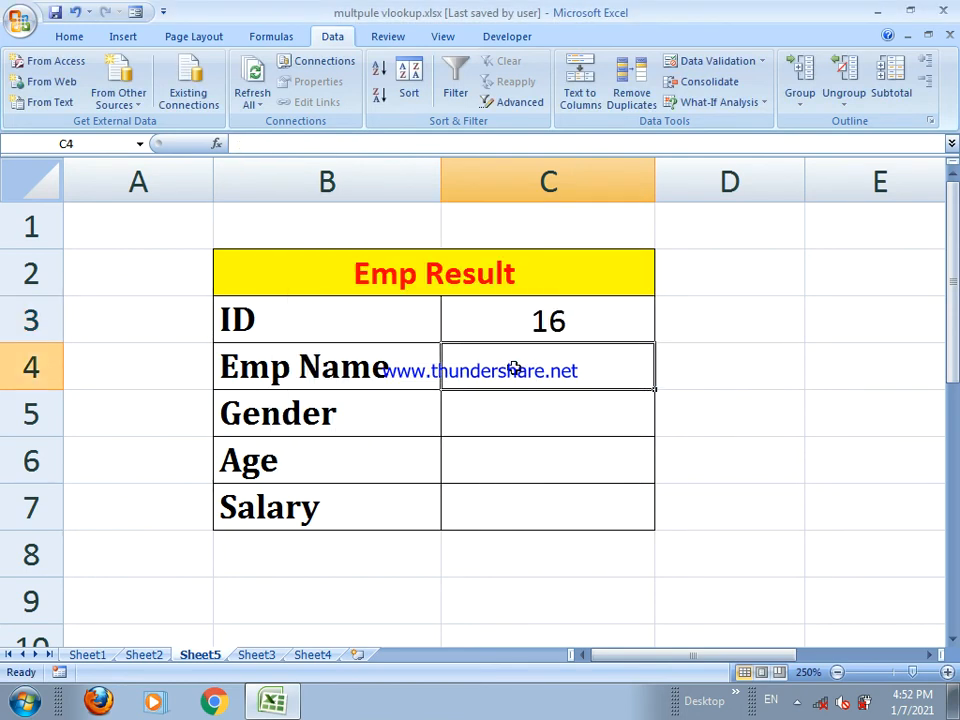
text(=vl)
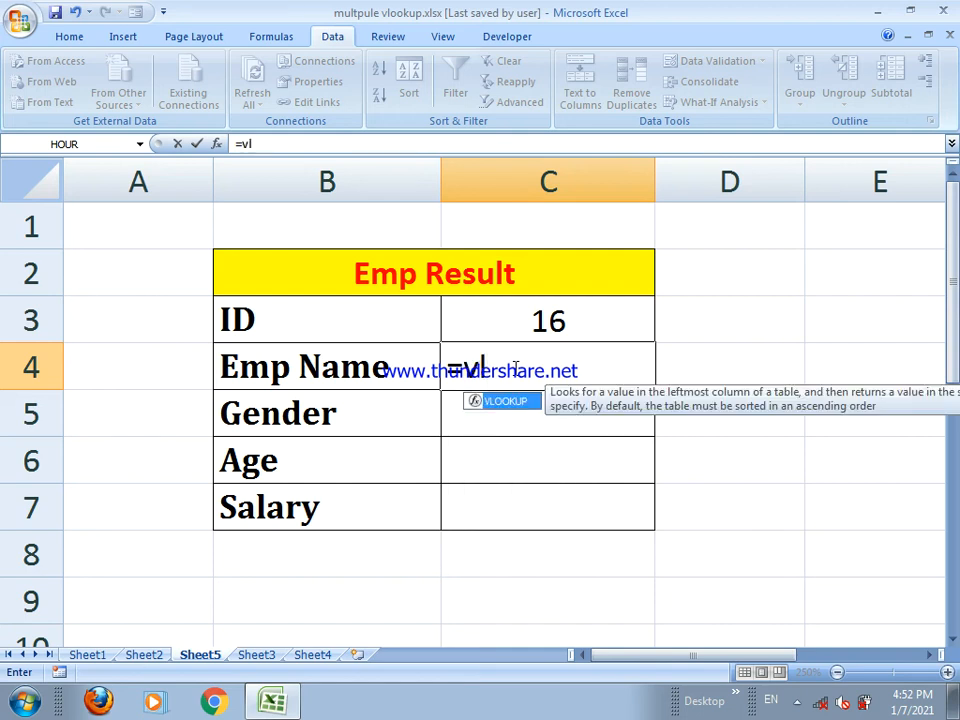
key(Tab)
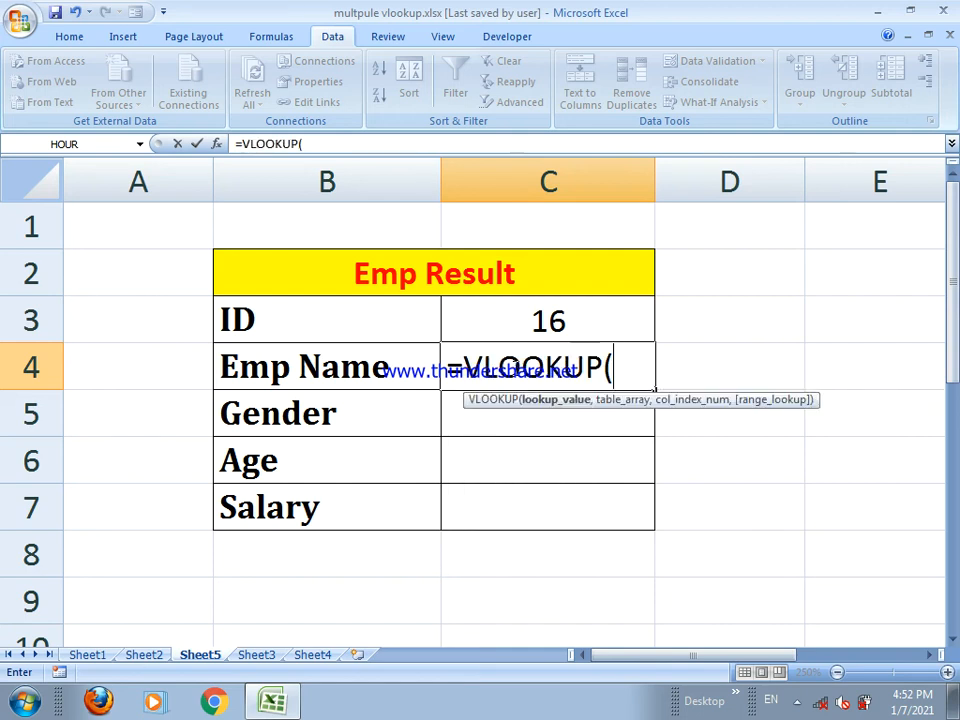
click(565, 320)
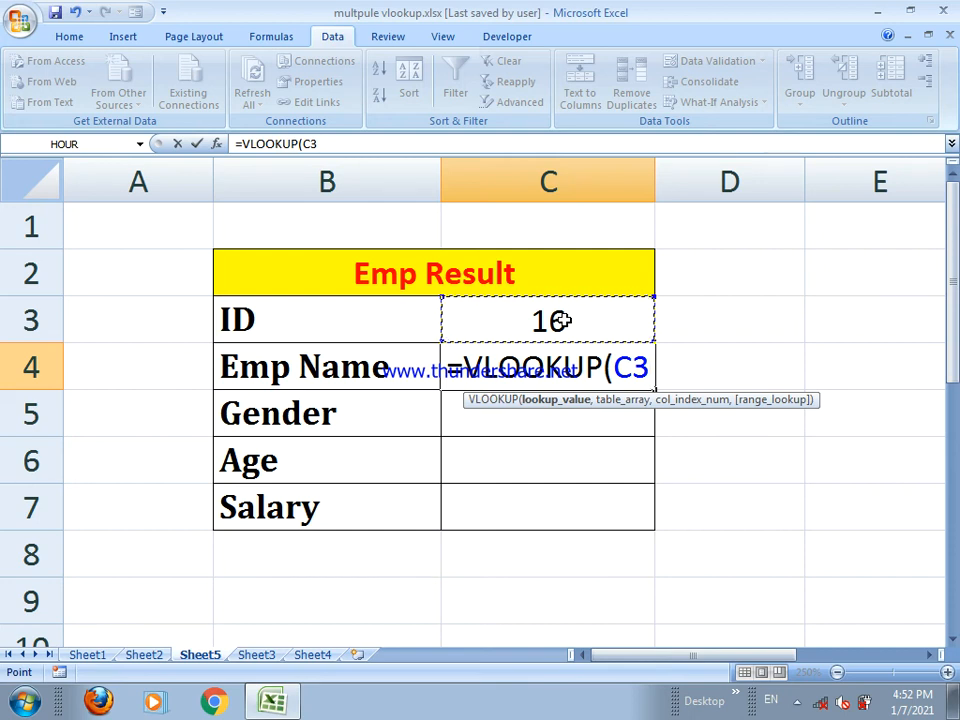
text(,)
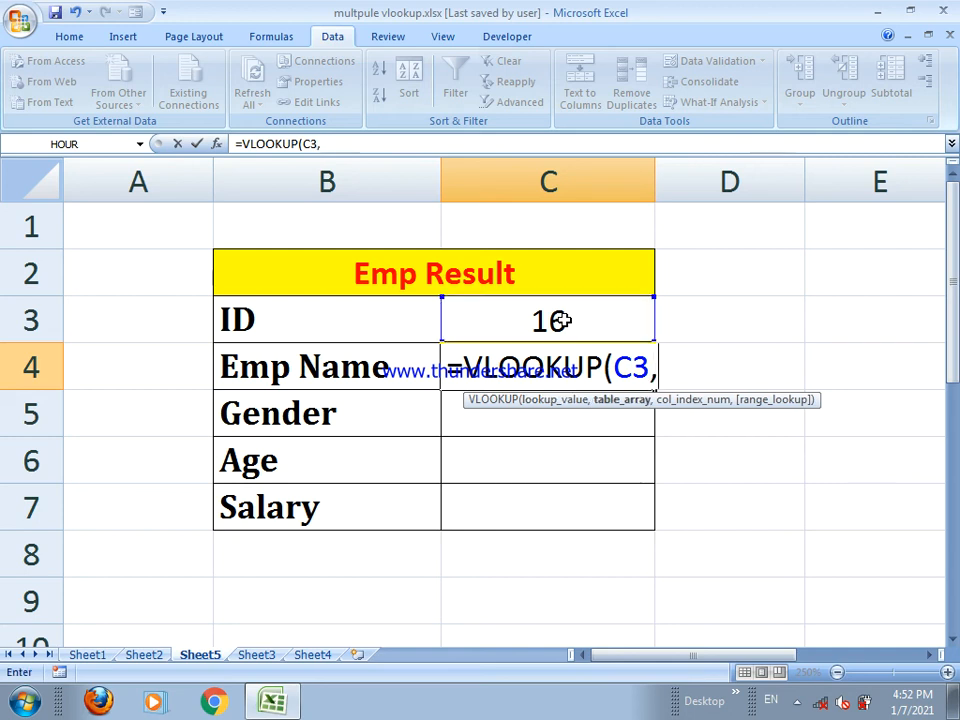
Step: Add an IF as the C4 formula's table array that tests C3<=6 and returns table sheet1 when true
text(if()
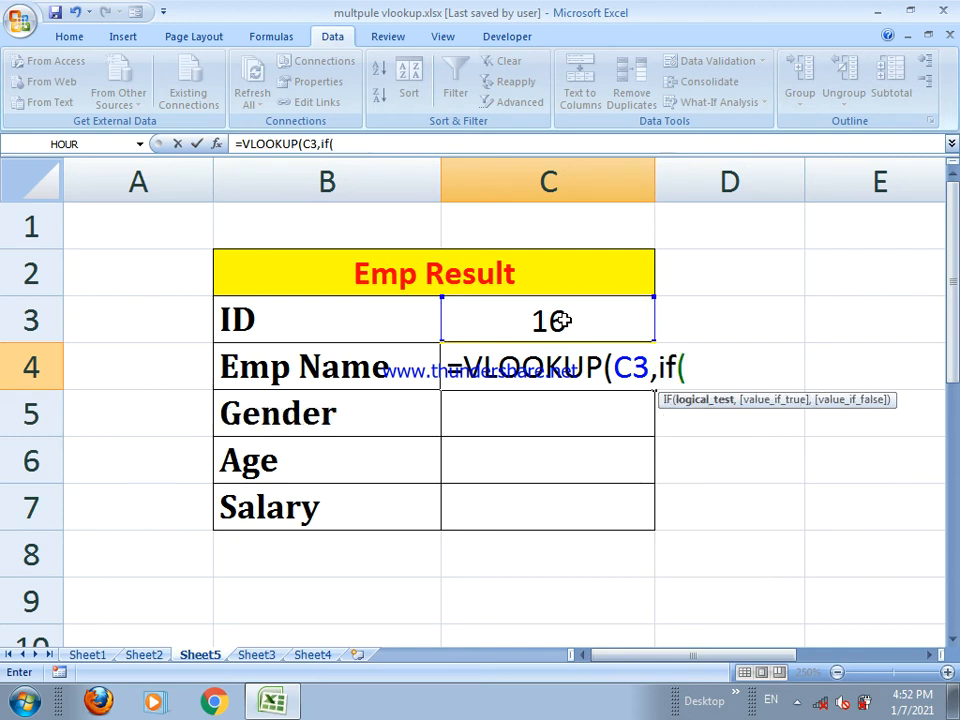
click(572, 320)
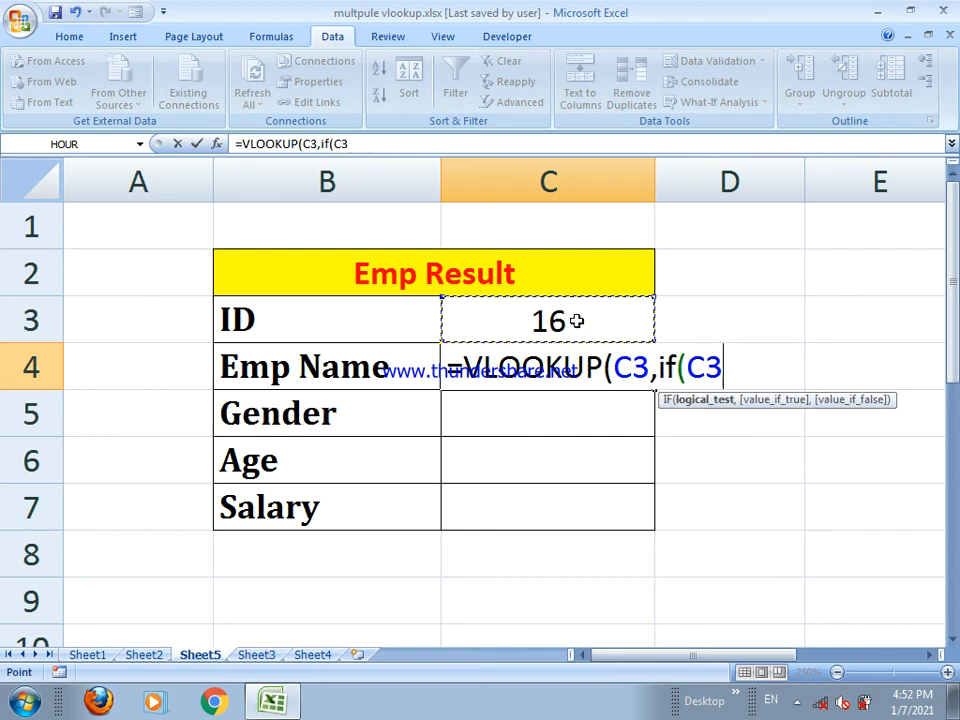
text(<=)
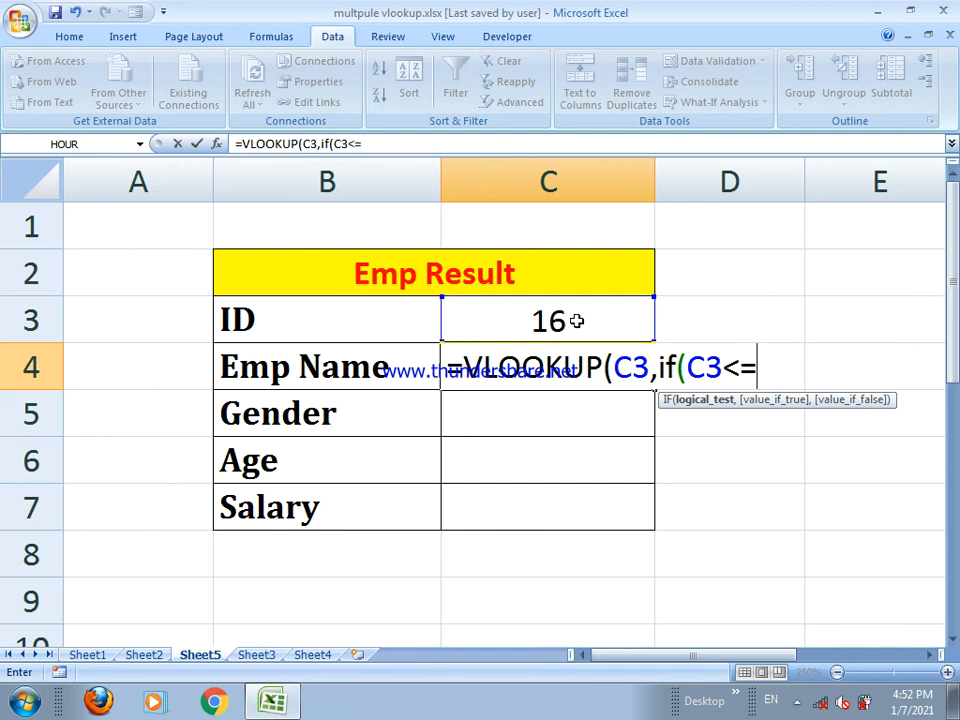
text(6,)
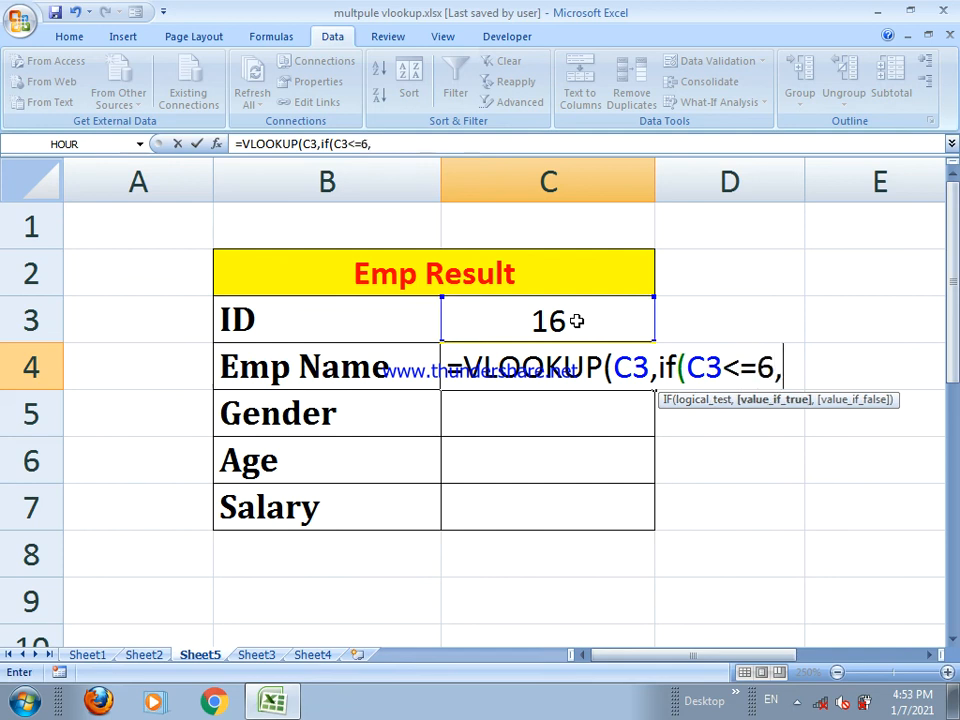
text(sheet1)
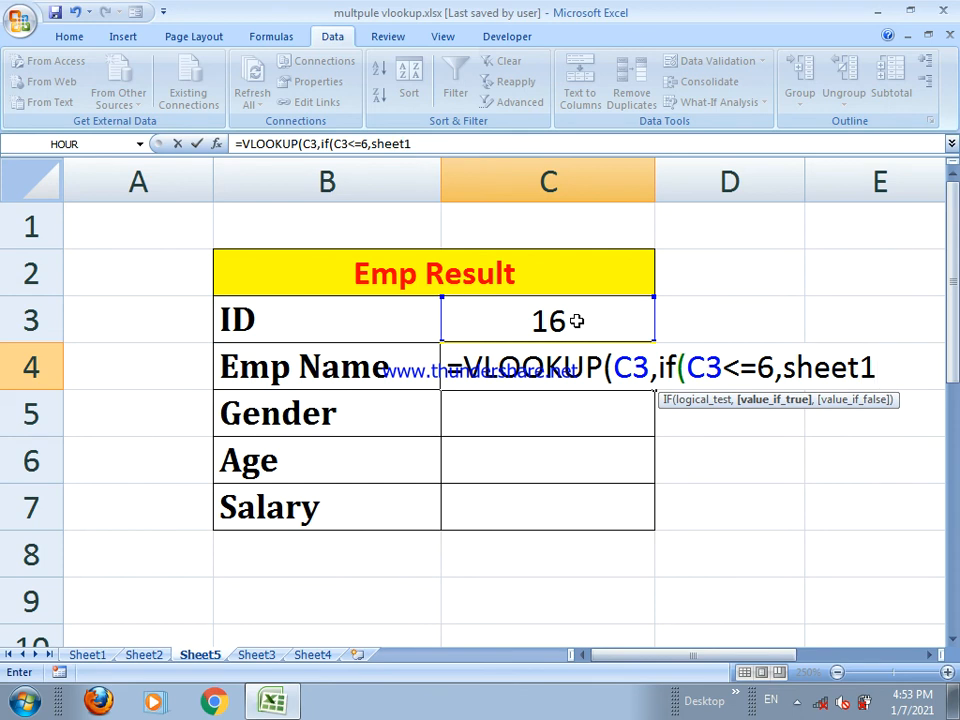
Step: Nest a second IF in the C4 formula that tests C3<=12 and returns table Sheet2 when true
text(,if)
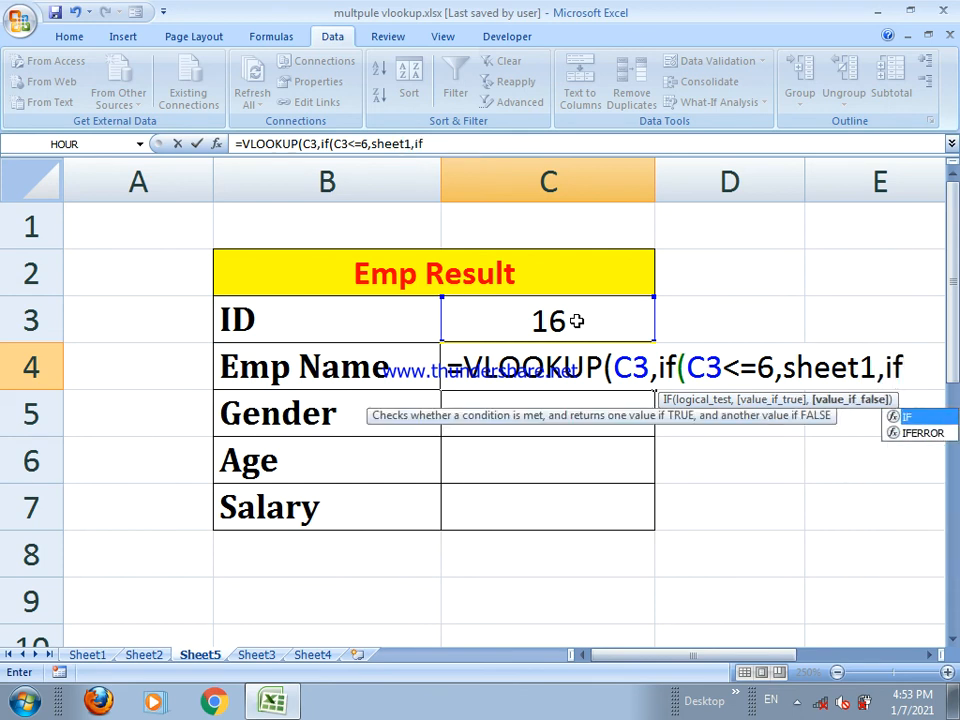
text(()
click(516, 319)
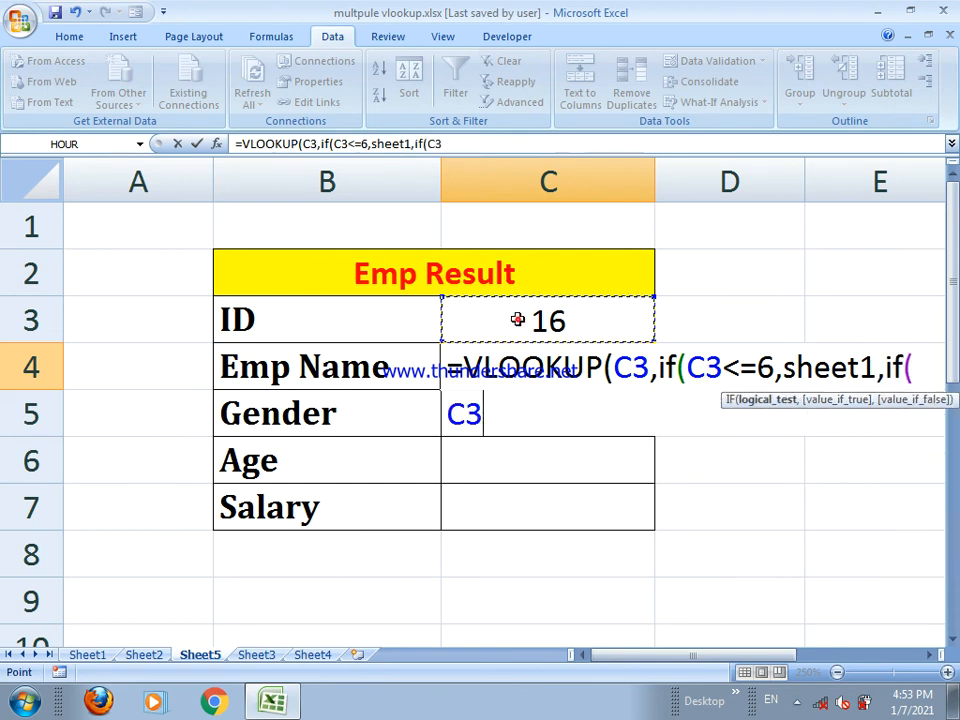
text(,)
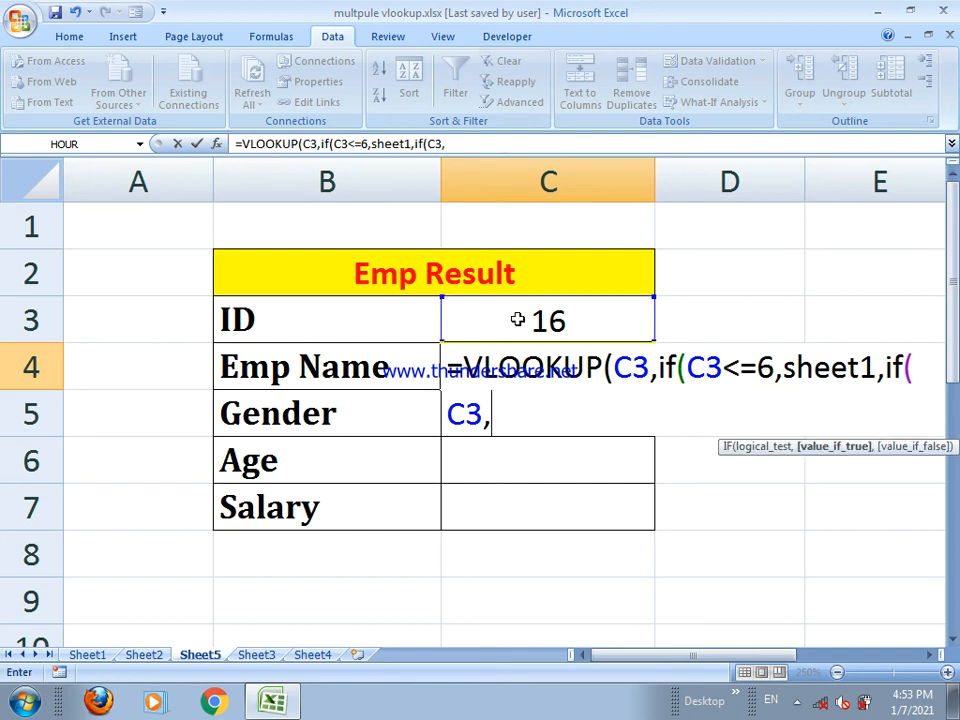
key(BackSpace)
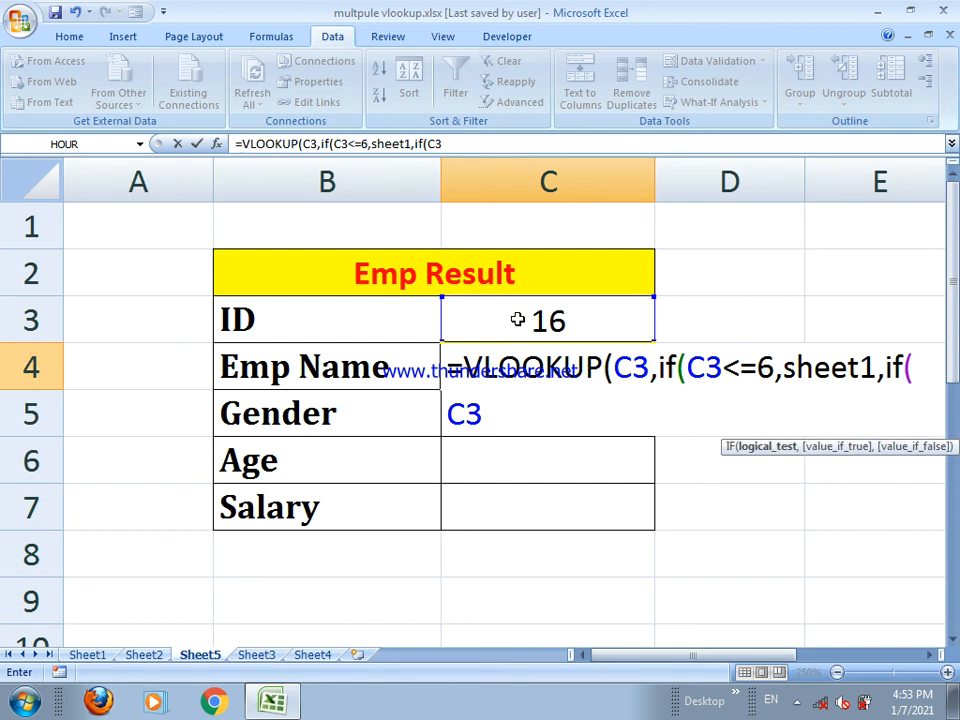
text(<=12)
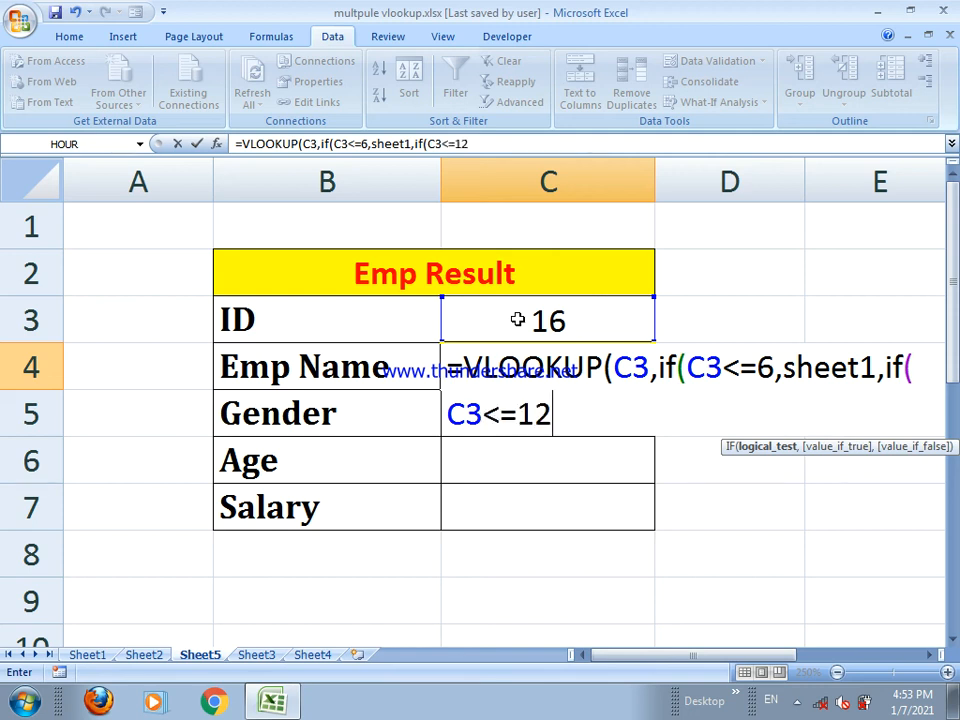
text(,she)
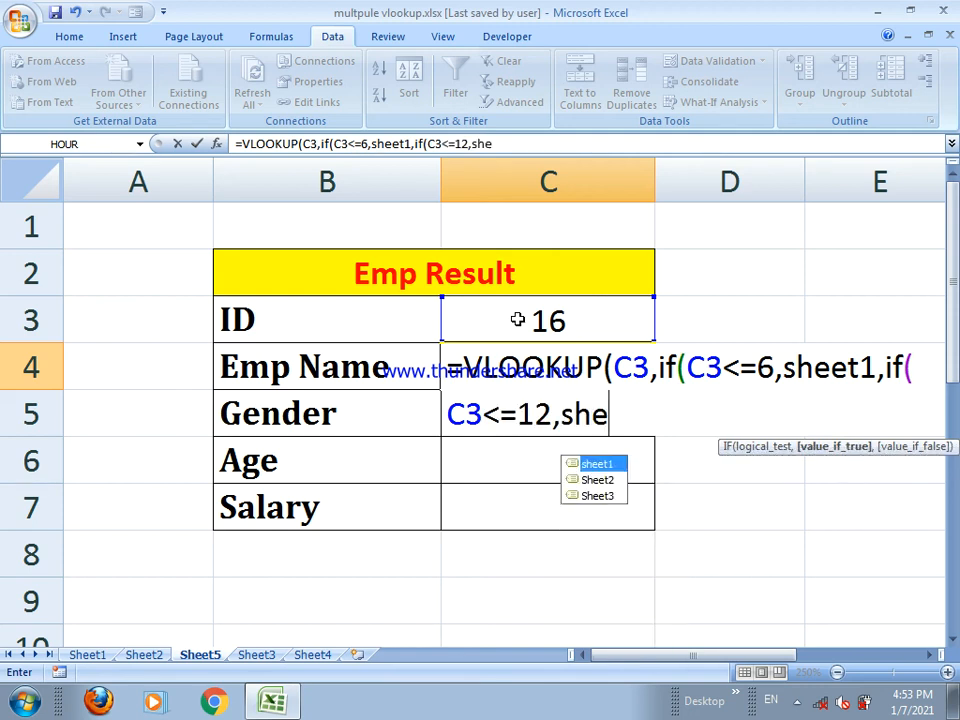
key(Down)
key(Tab)
Step: Use table Sheet3 as the fallback of the nested IF in the C4 formula, and close both IF functions
text(,shee)
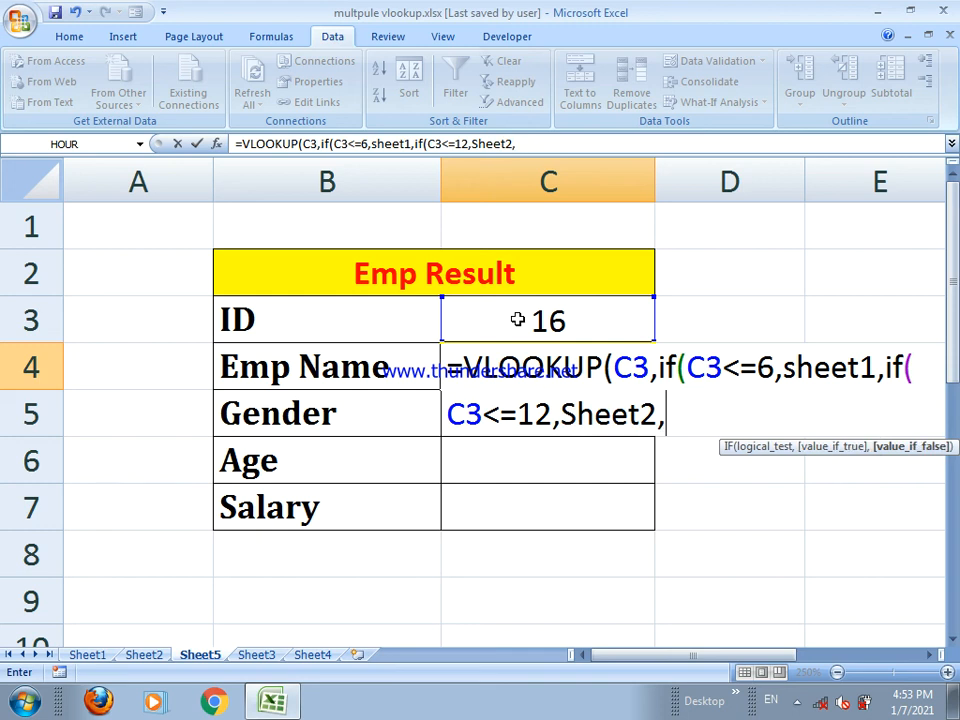
key(Down)
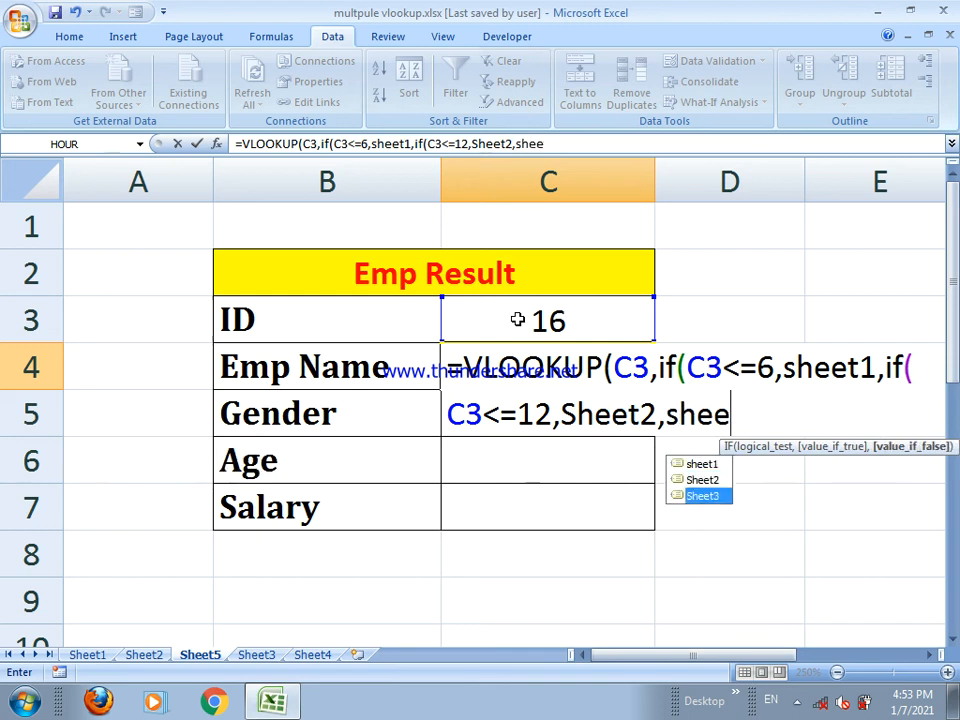
key(Tab)
text()))
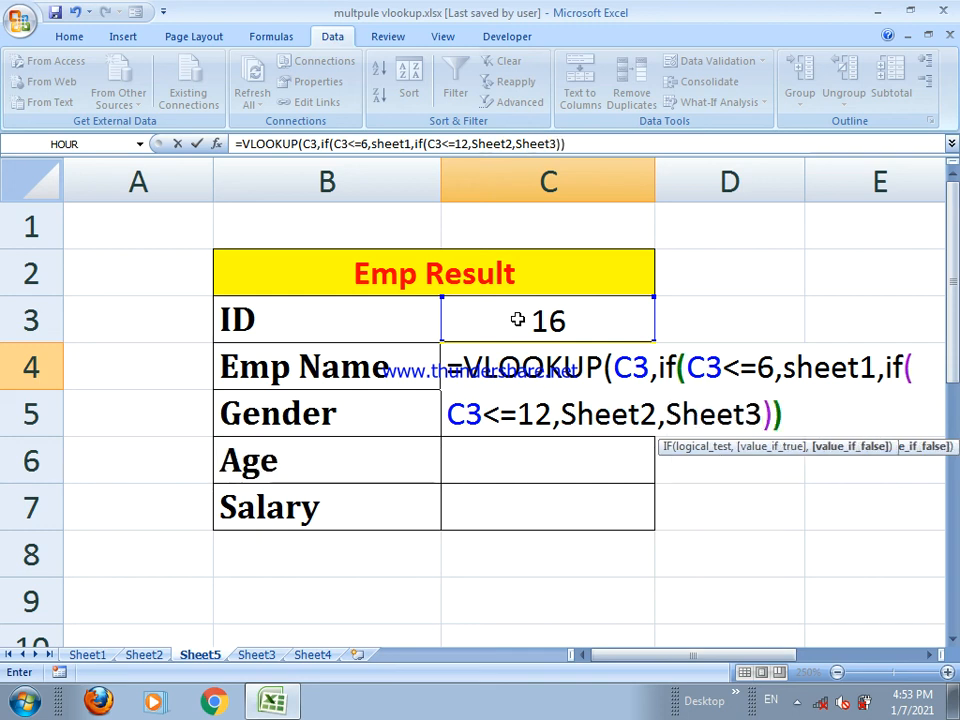
Step: Finish the C4 VLOOKUP with column index 2 and exact match 0, and commit it with the proposed correction
text(,)
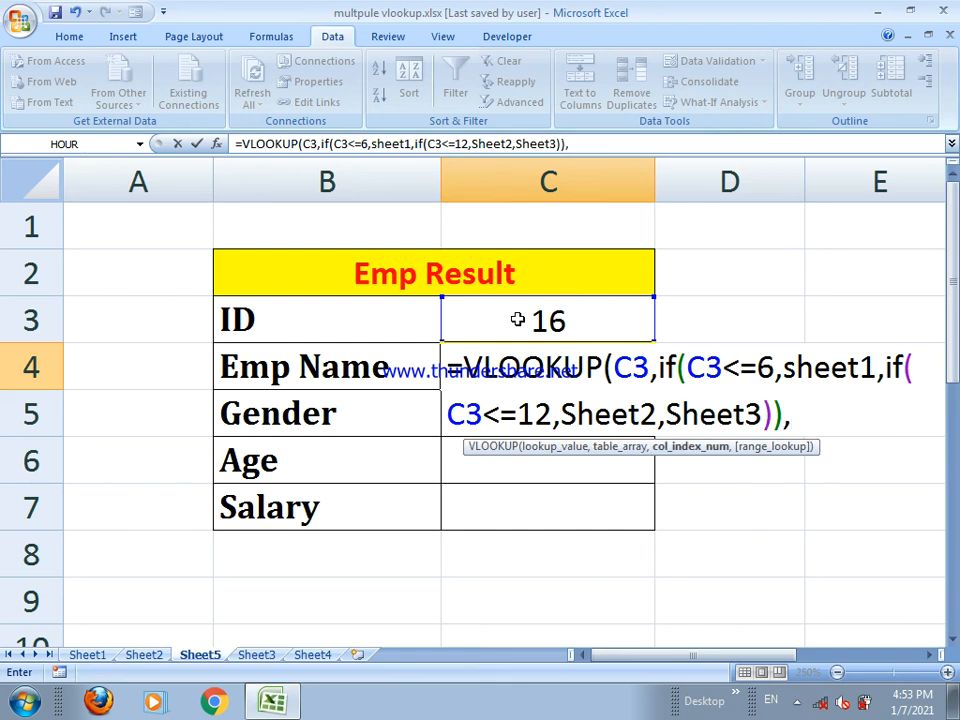
text(2,0)
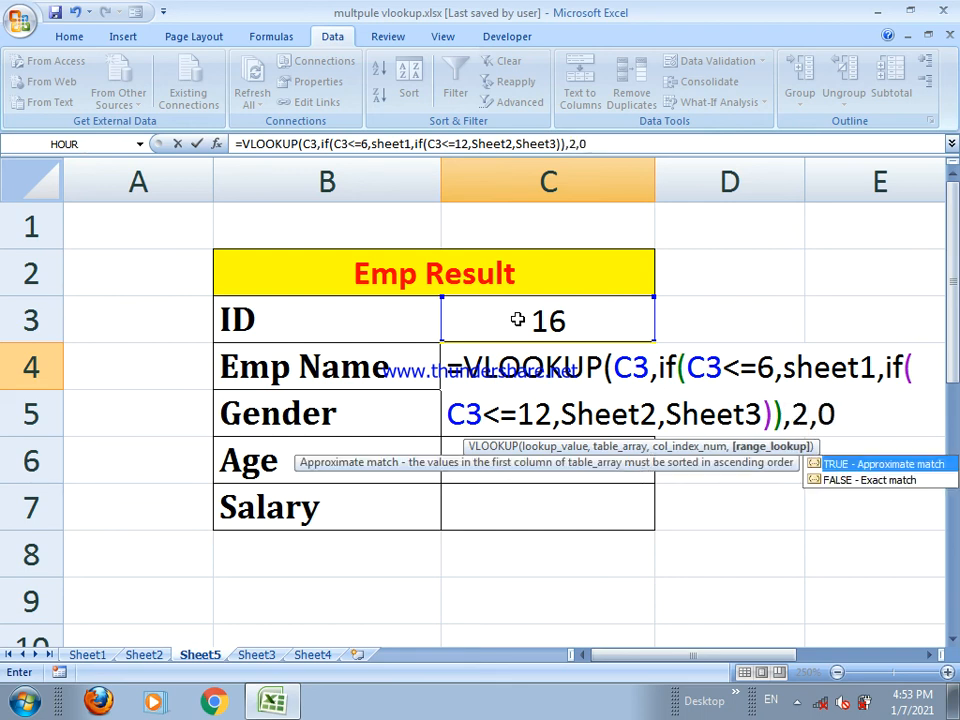
text()))
key(Return)
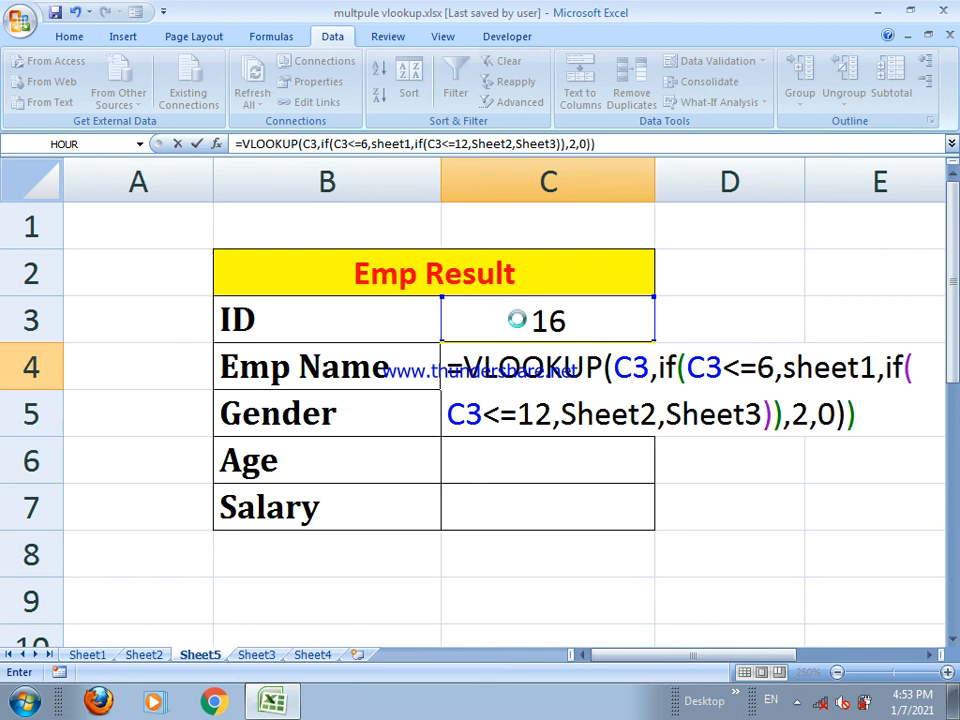
key(Return)
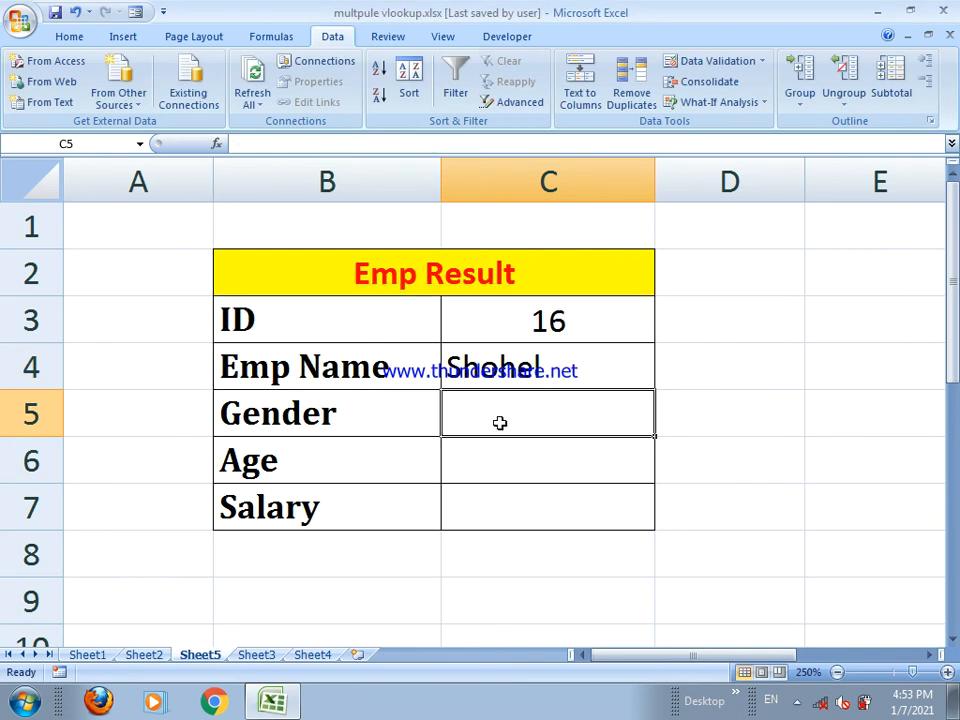
Step: Start a VLOOKUP formula in the Gender cell C5 with the ID cell C3 as the lookup value
text(=vl)
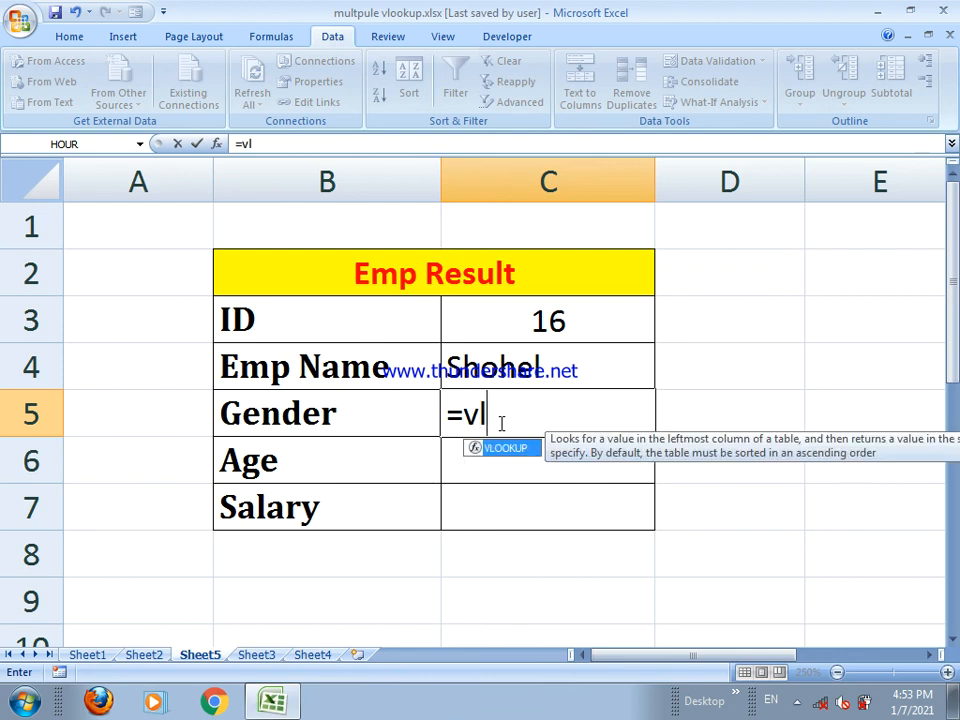
key(Tab)
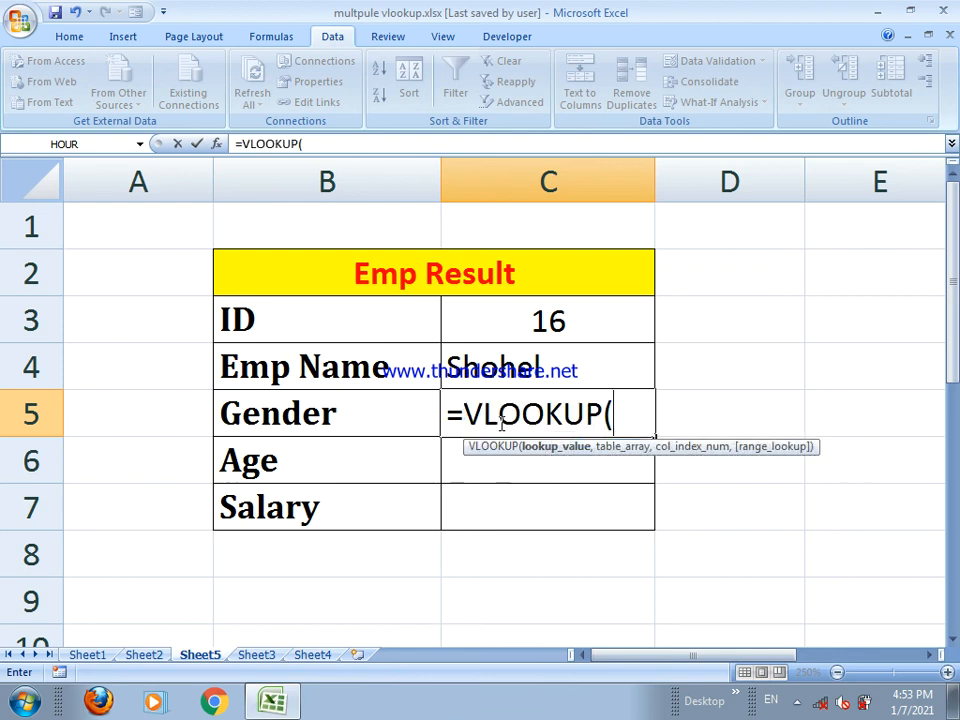
click(510, 332)
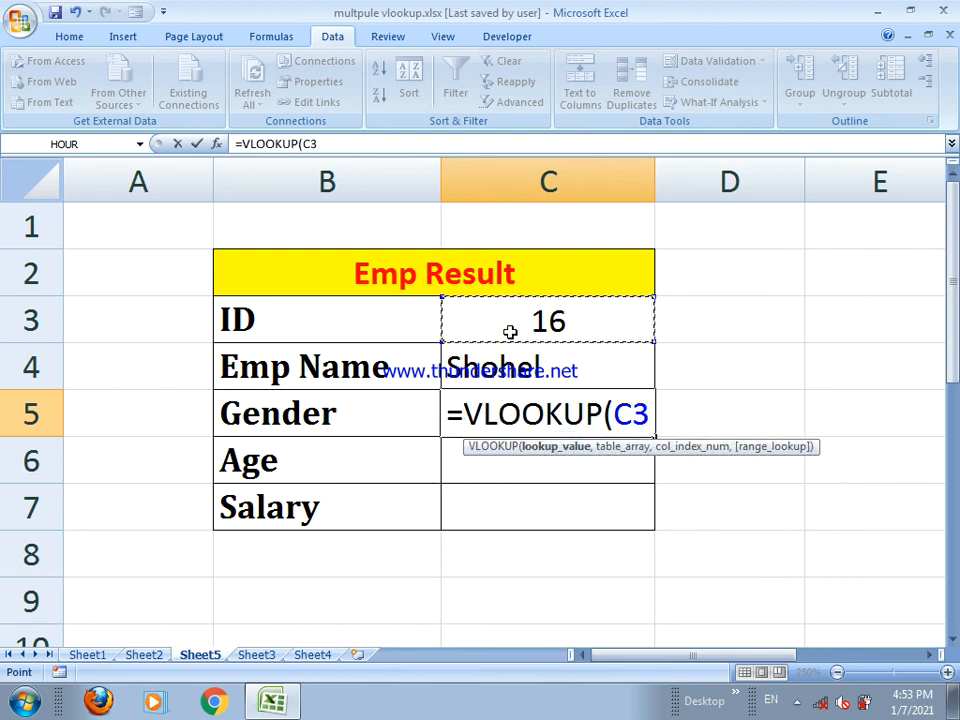
Step: Add an IF as the C5 formula's table array that tests C3<=6 and returns table sheet1 when true
text(,i)
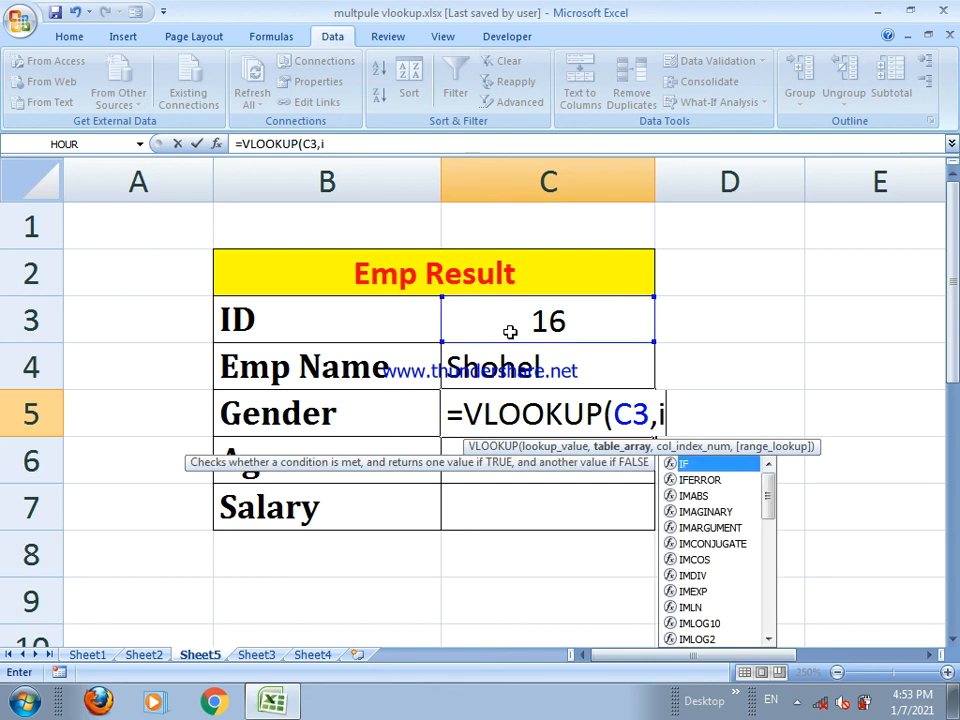
text(f()
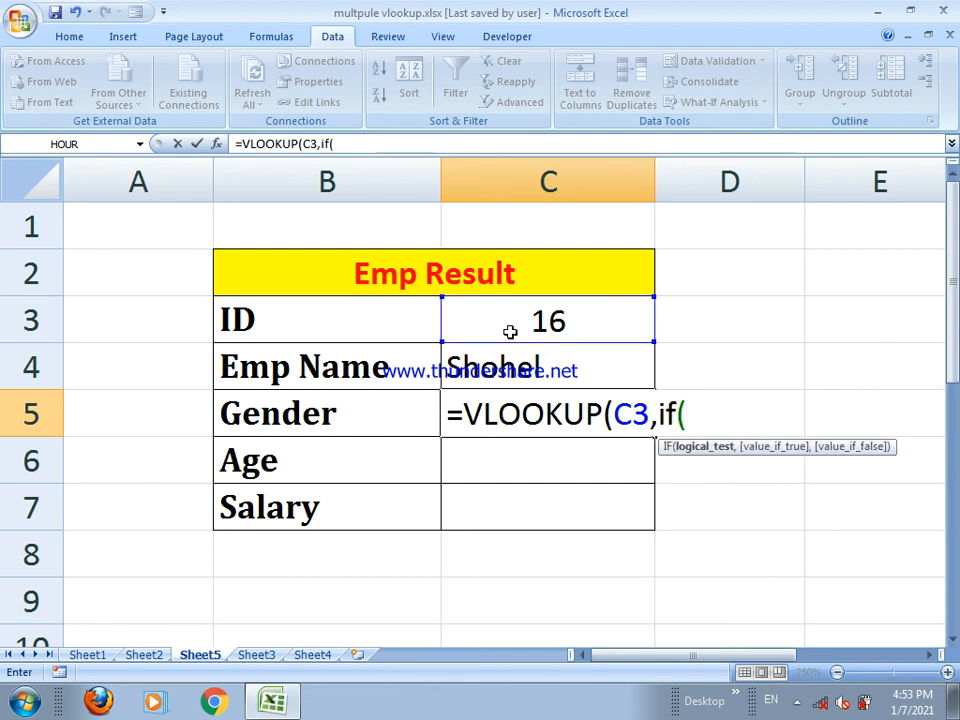
click(480, 339)
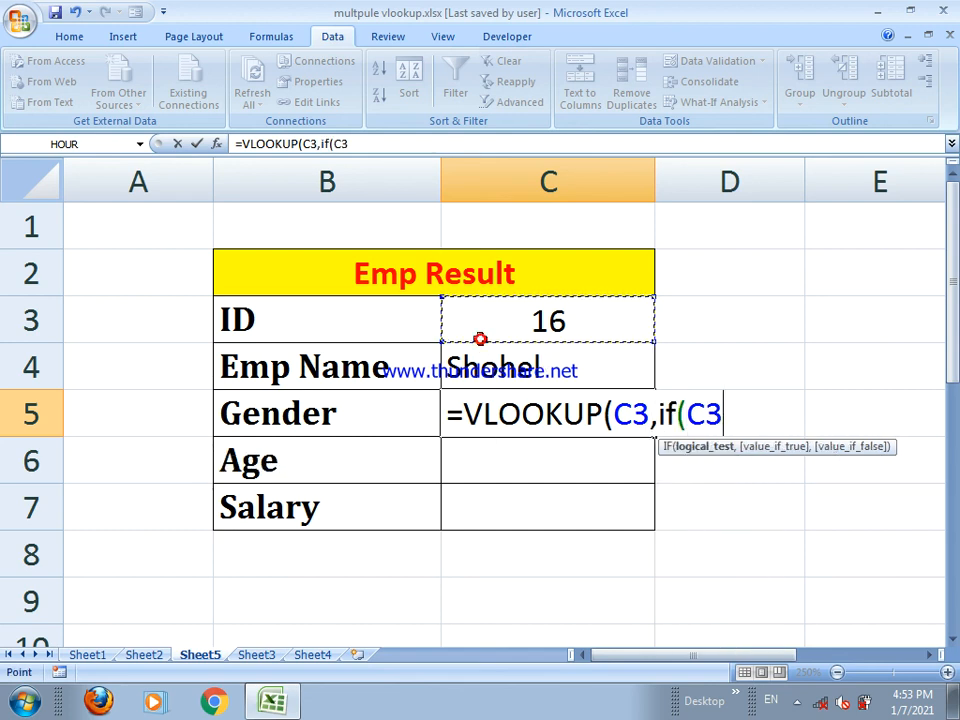
text(<=)
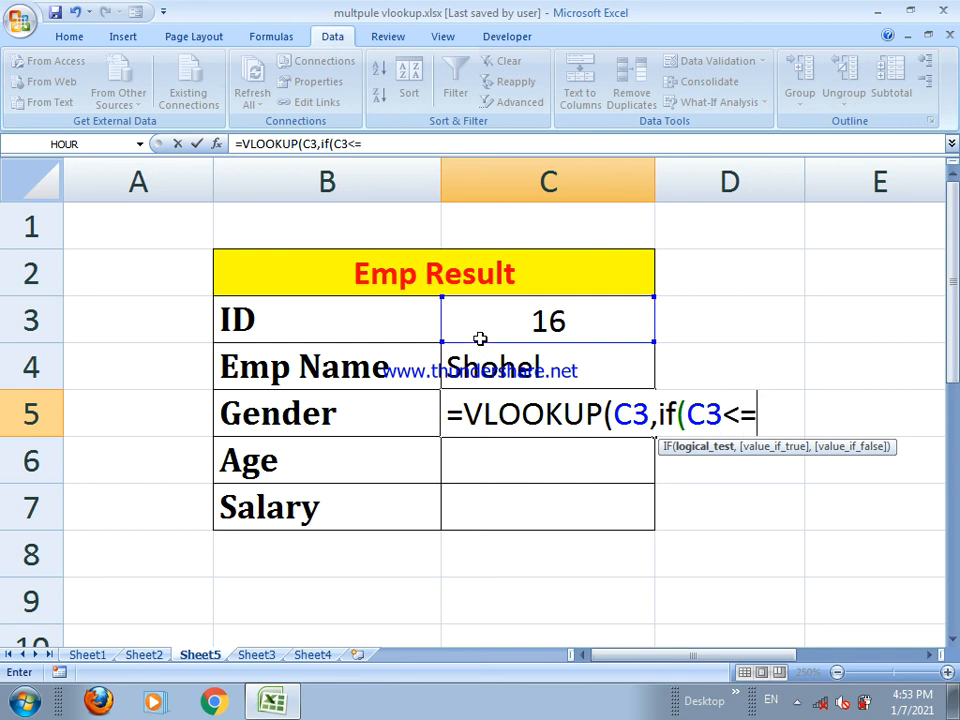
text(6,shet)
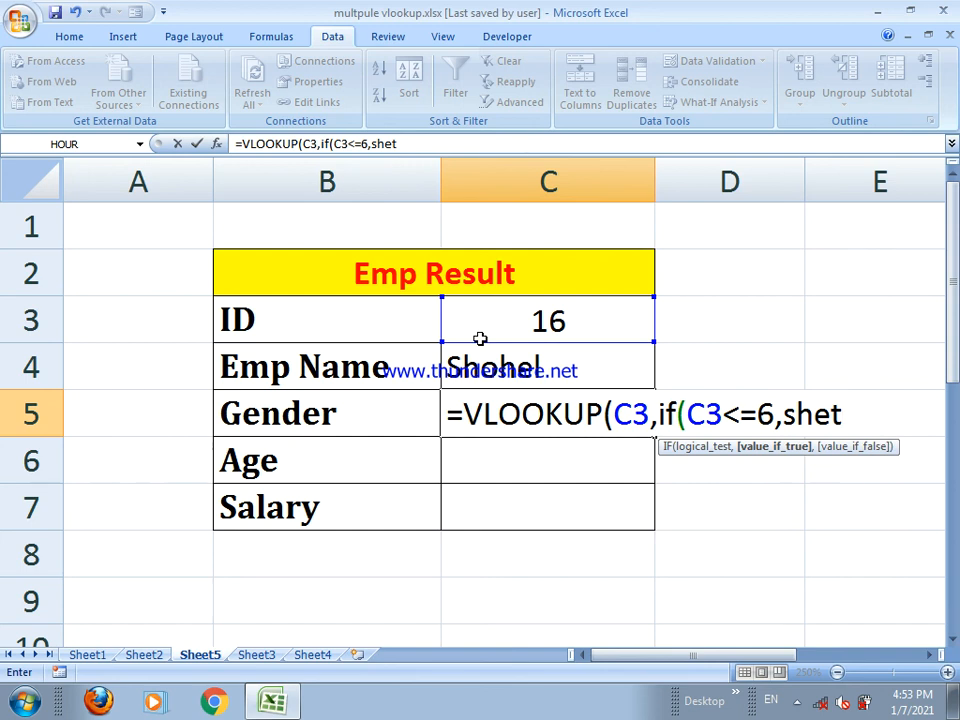
key(BackSpace)
key(Tab)
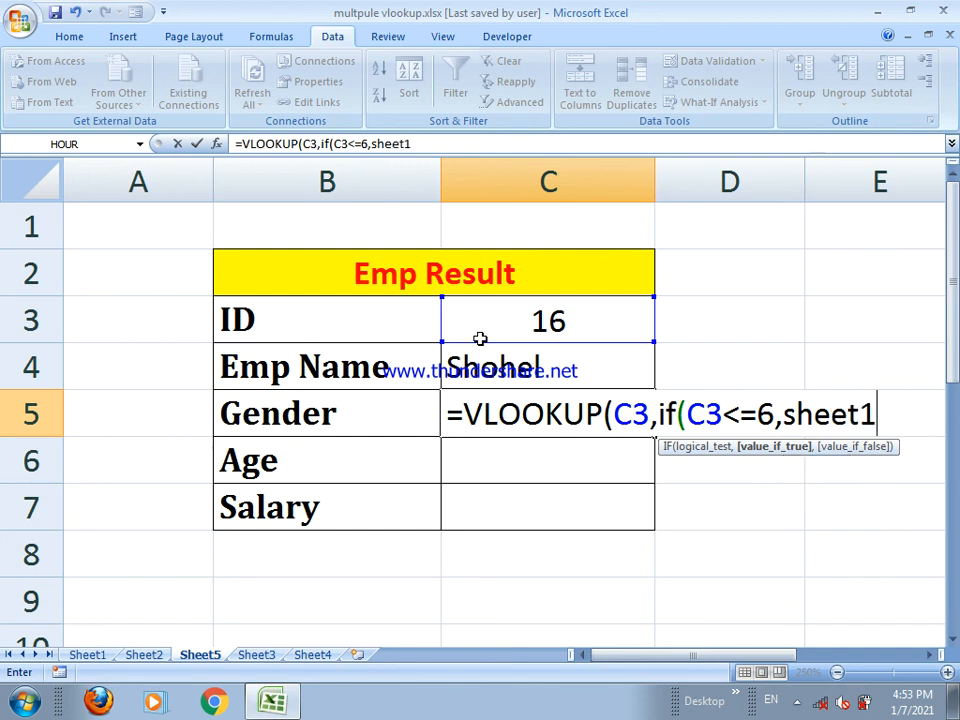
Step: Nest a second IF in the C5 formula that tests C3<=12 and returns table Sheet2 when true
text(,if)
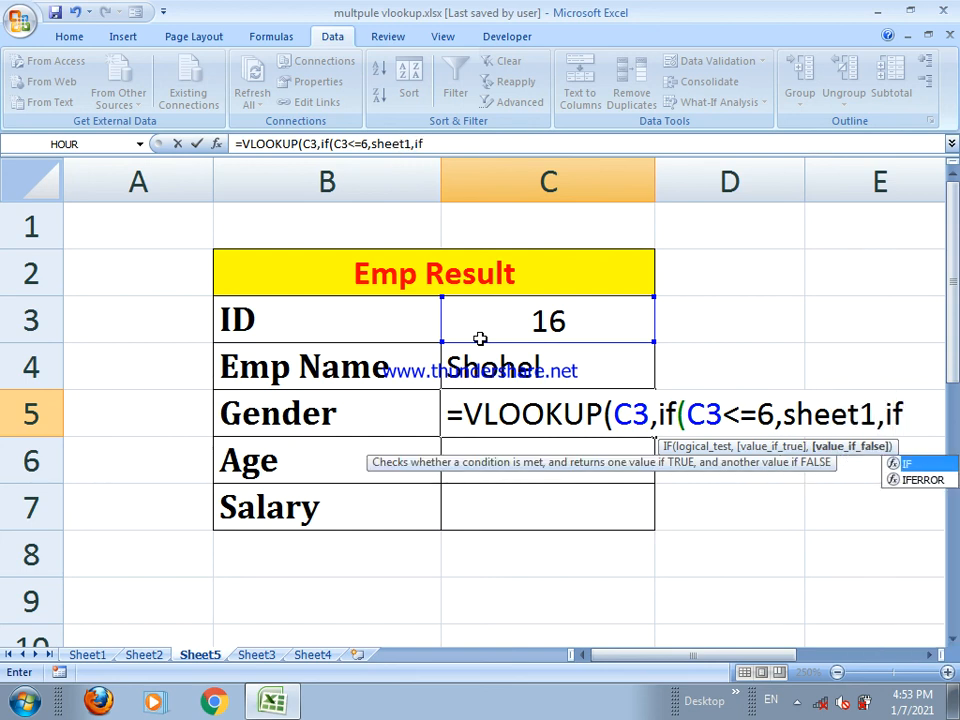
text(()
click(490, 329)
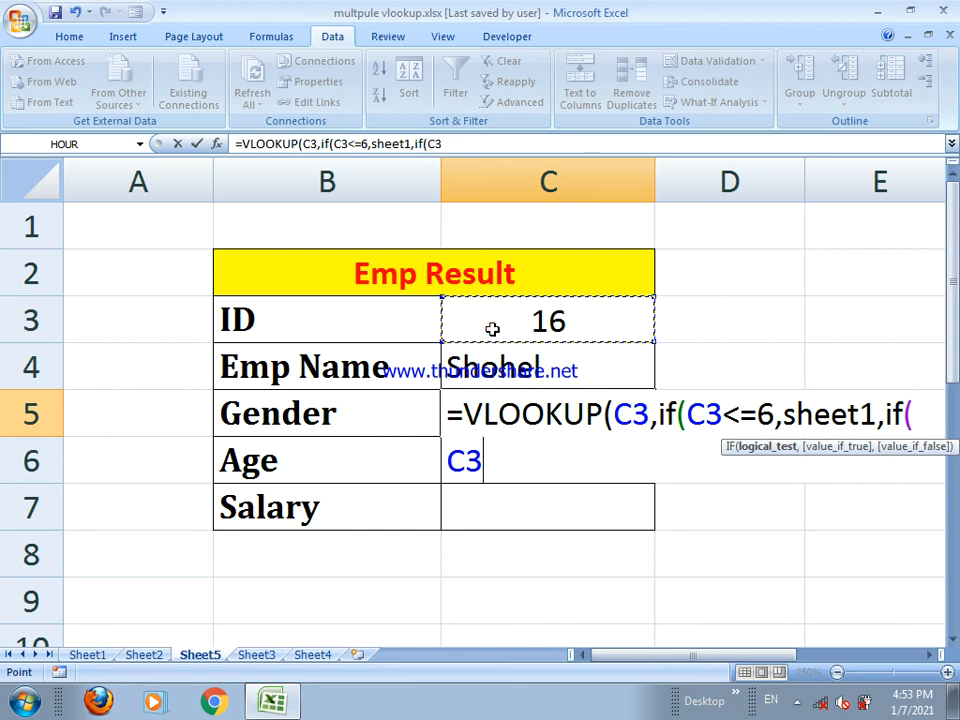
text(<=)
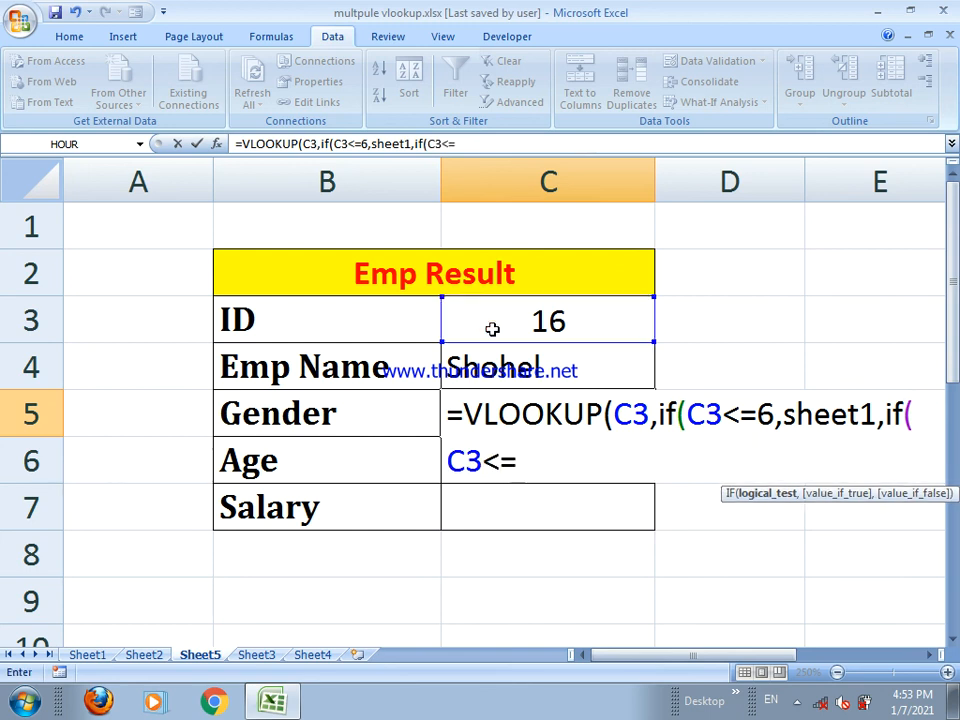
text(12,)
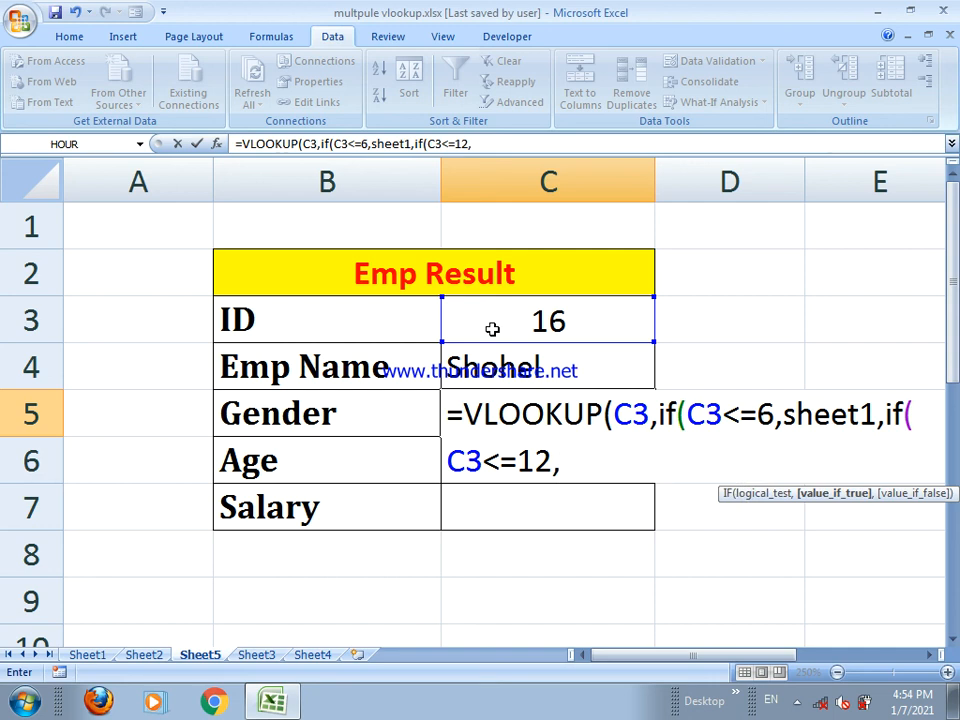
text(sh)
key(Down)
key(Tab)
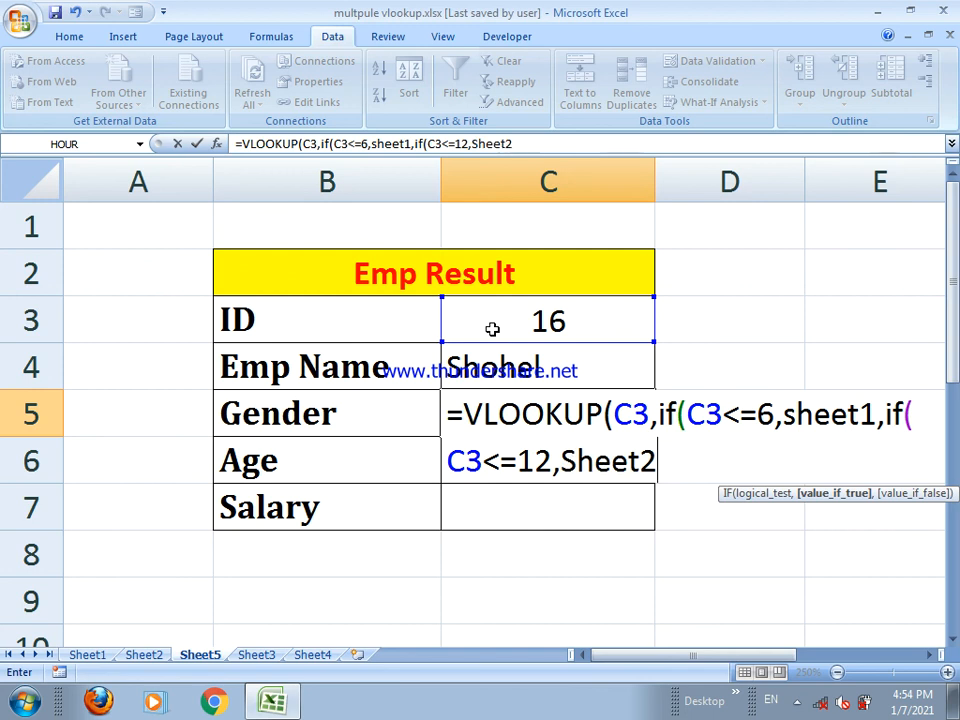
Step: Use table Sheet3 as the fallback of the nested IF in the C5 formula, and close both IF functions
text(,shee)
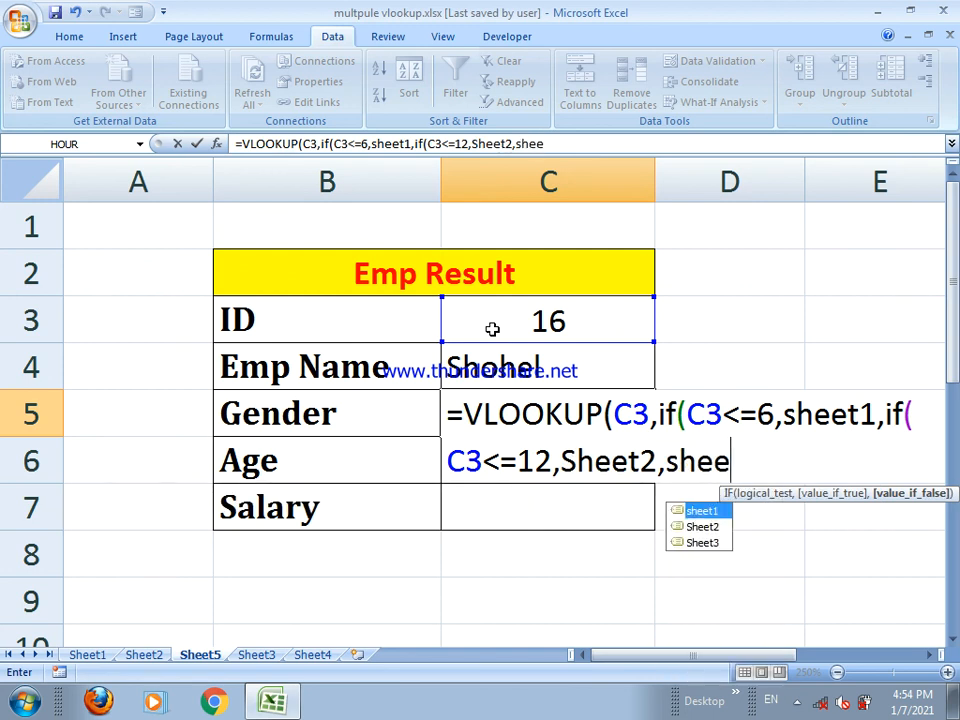
text(t)
key(Down)
key(Down)
key(Tab)
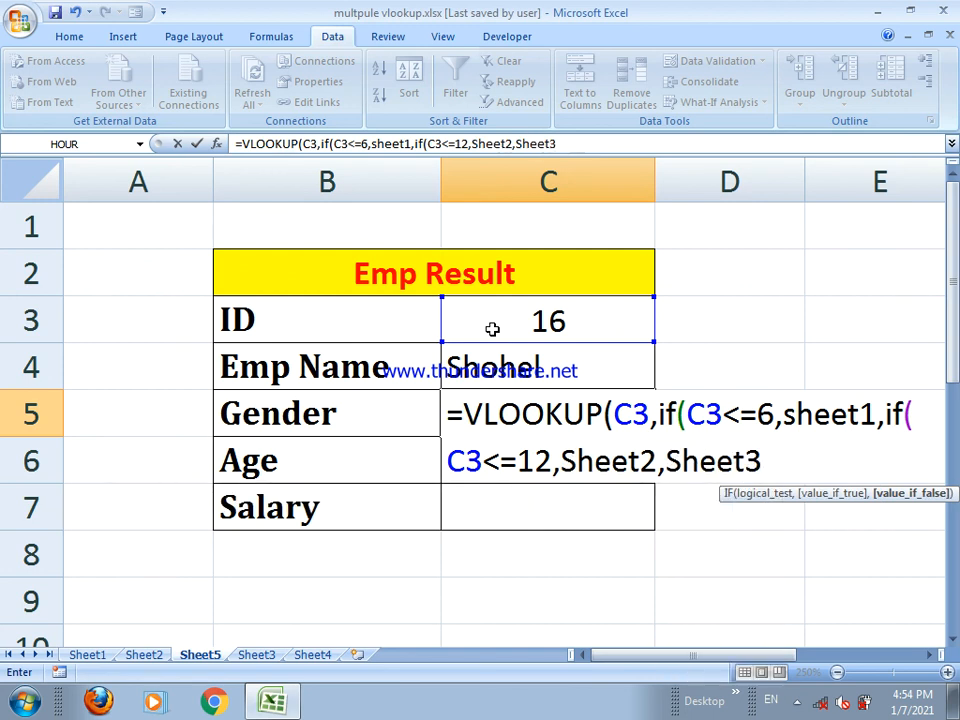
text()))
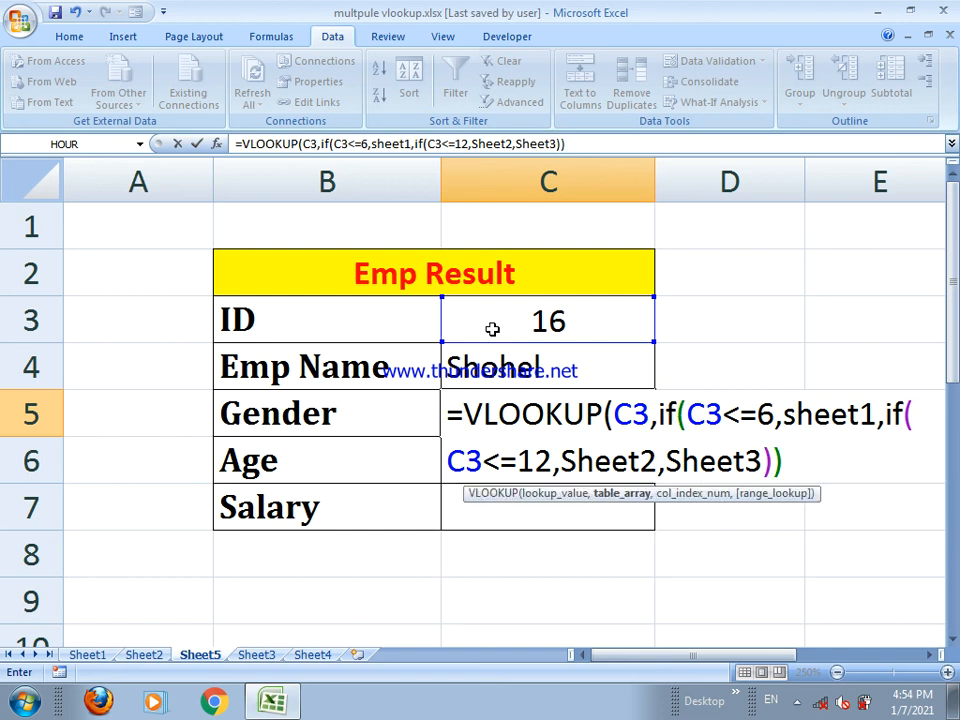
Step: Finish the C5 VLOOKUP with column index 3 and exact match 0, and commit the formula
text(,)
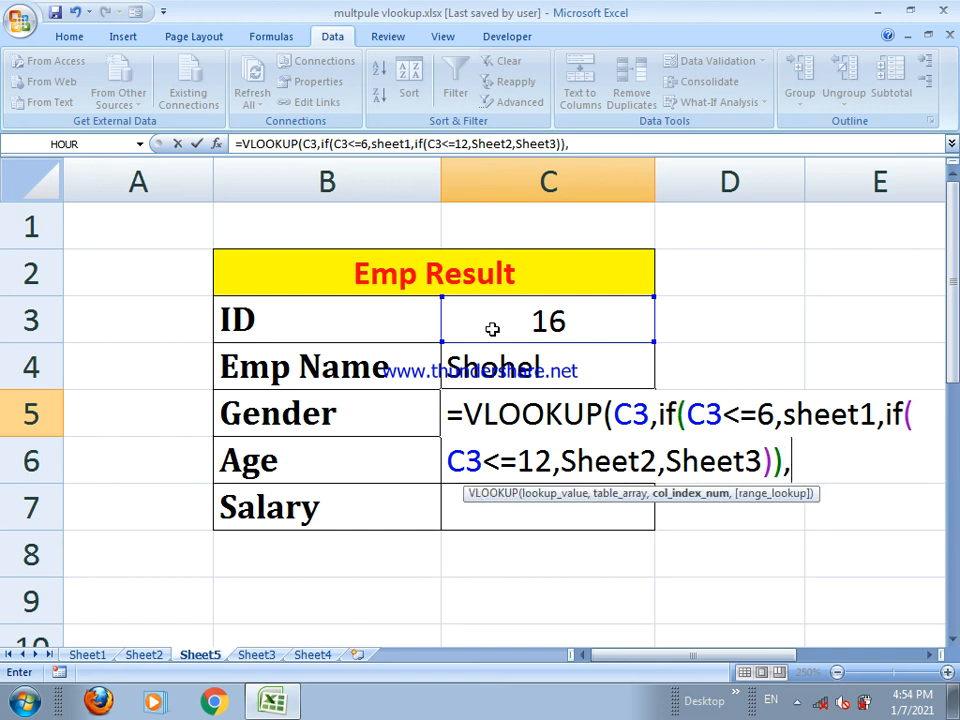
text(3,0)))
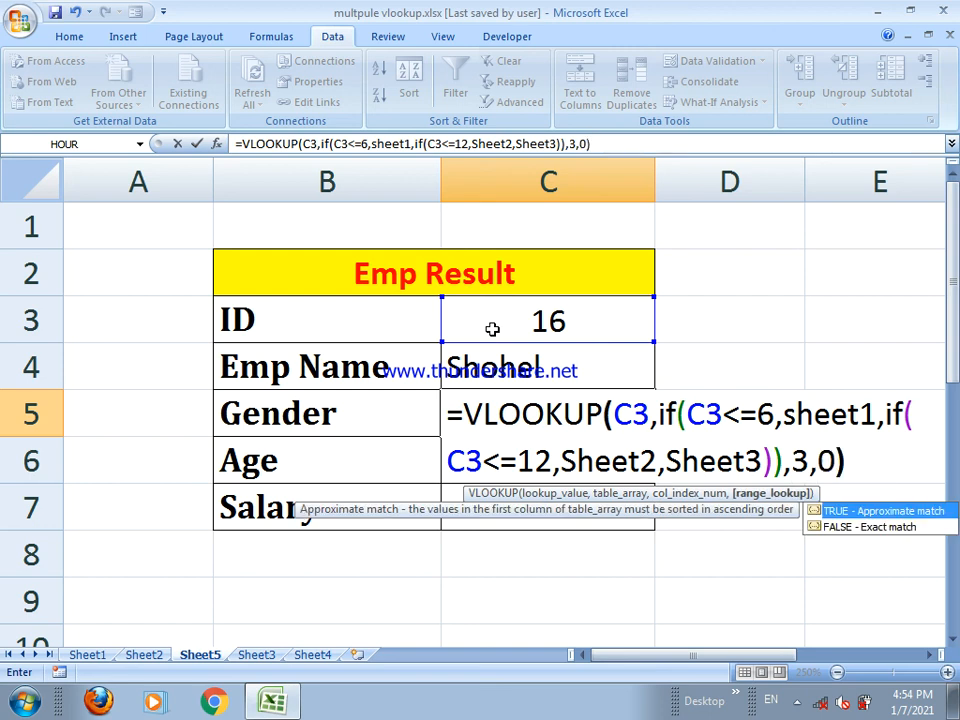
key(Return)
key(Return)
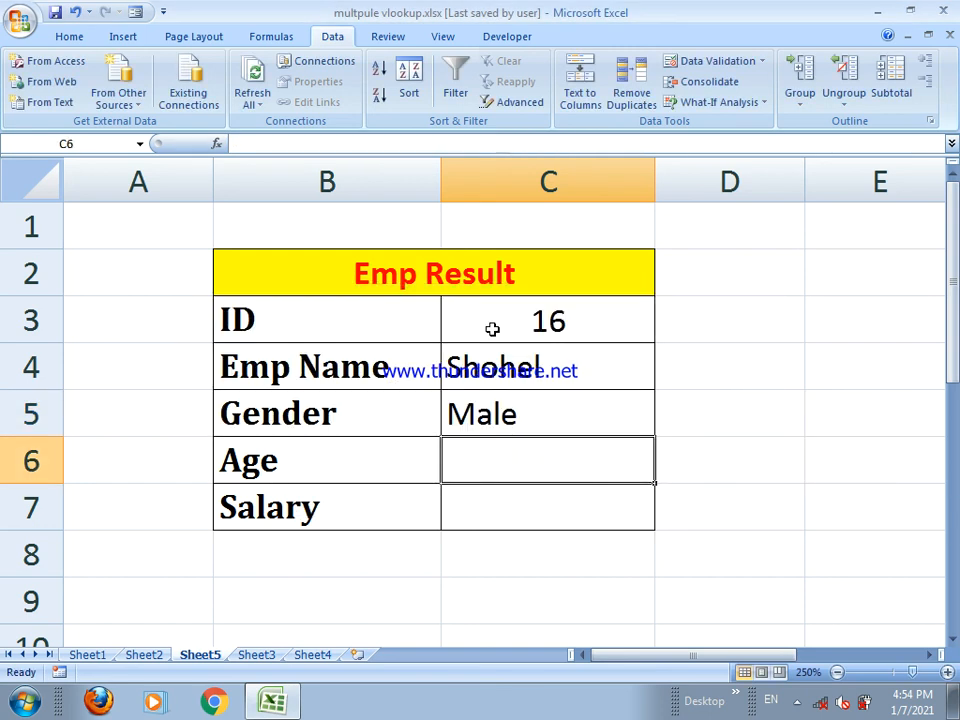
key(Up)
key(Up)
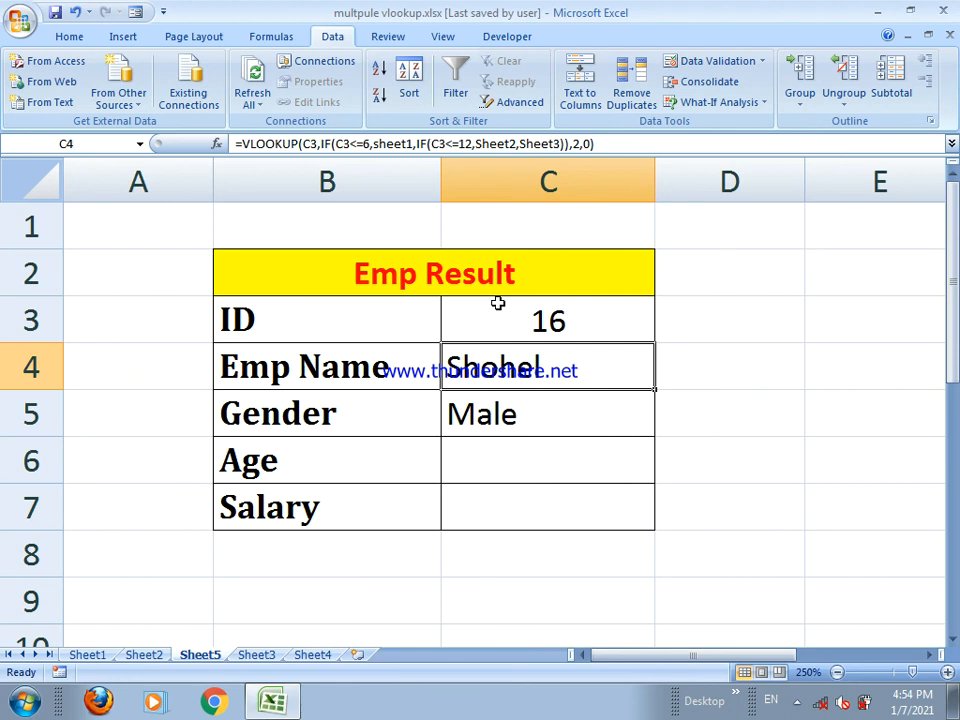
click(488, 454)
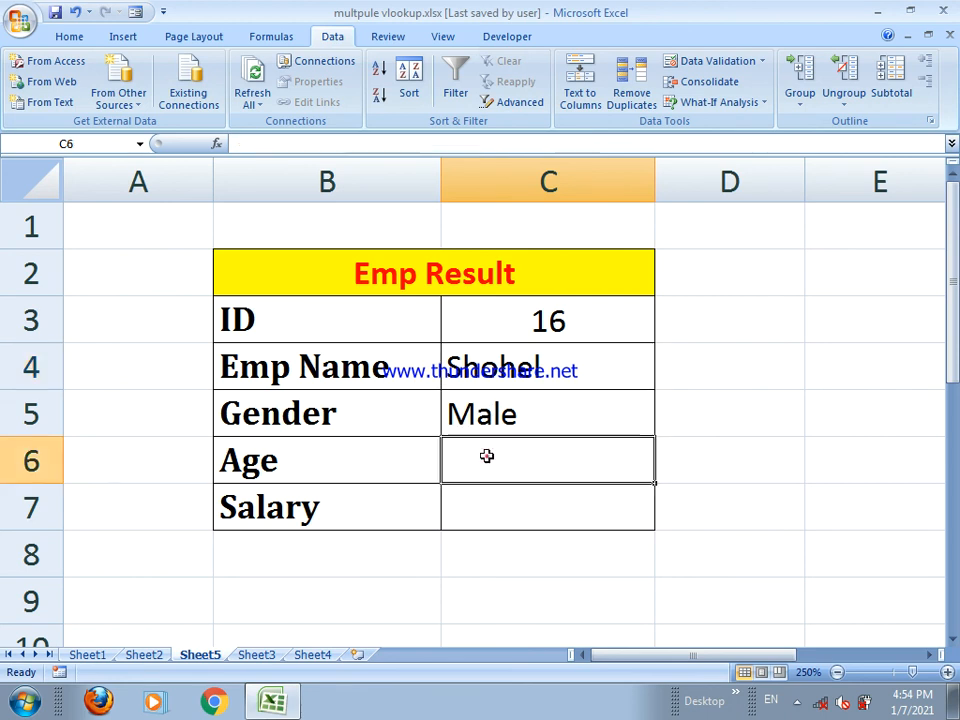
click(499, 520)
click(505, 454)
drag(505, 454, 493, 268)
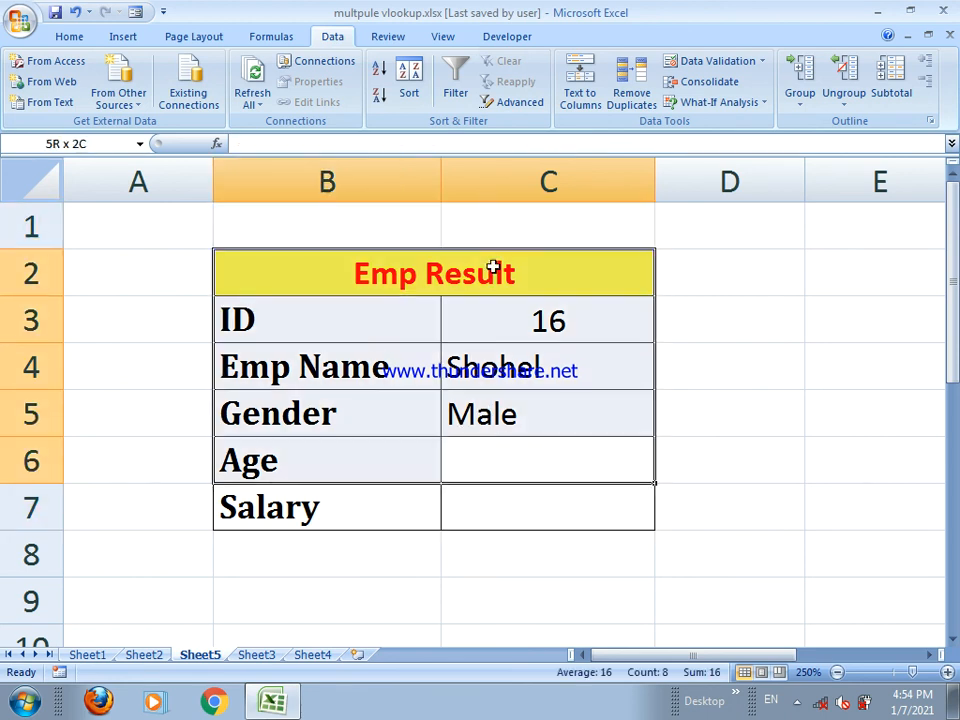
click(494, 370)
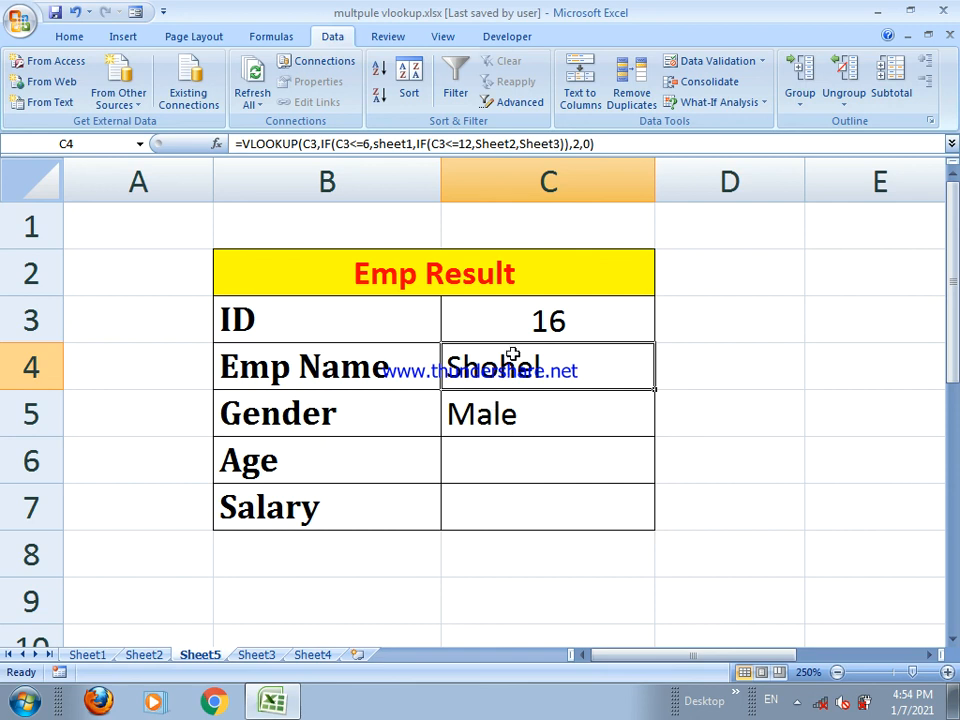
click(503, 413)
click(495, 472)
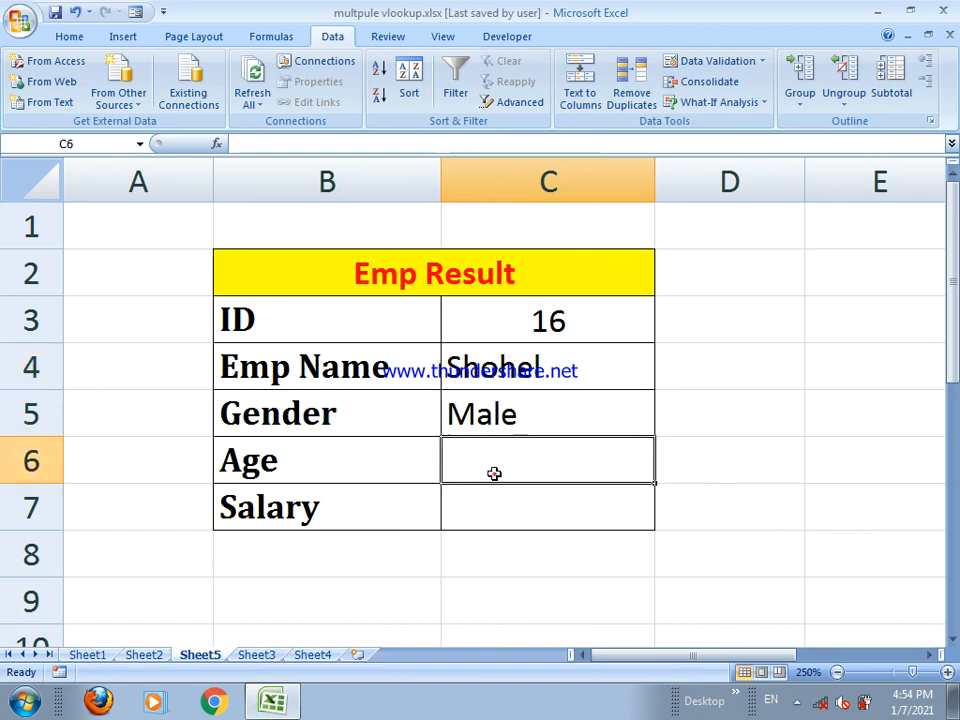
click(484, 528)
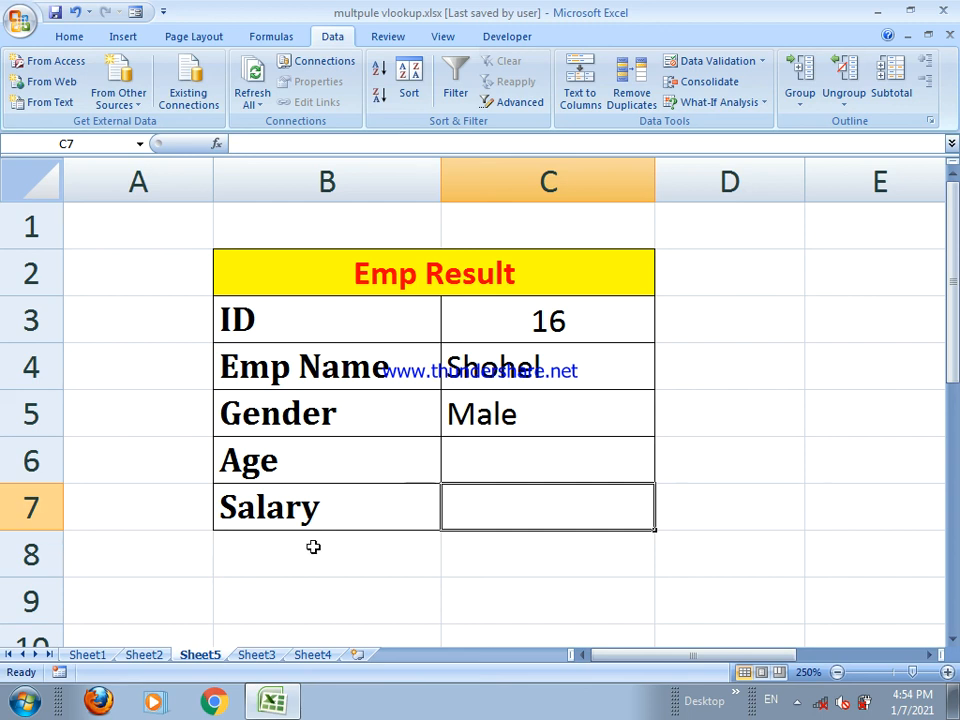
Step: Review the lookup row on Sheet4 and the employee source tables on Sheet2 and Sheet1
click(262, 655)
click(305, 655)
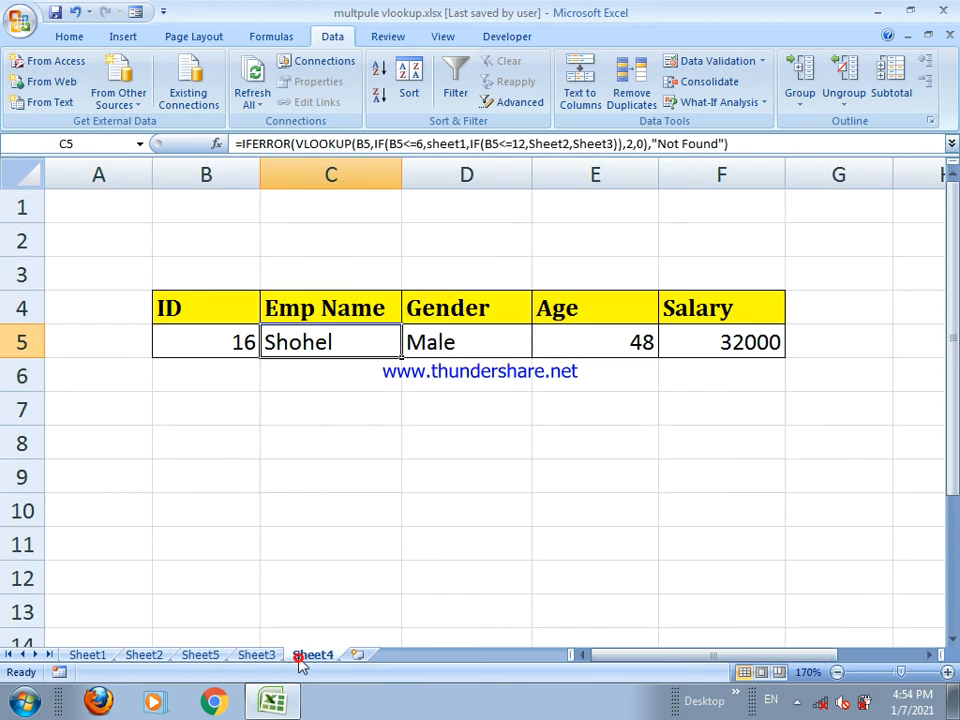
click(205, 657)
click(150, 658)
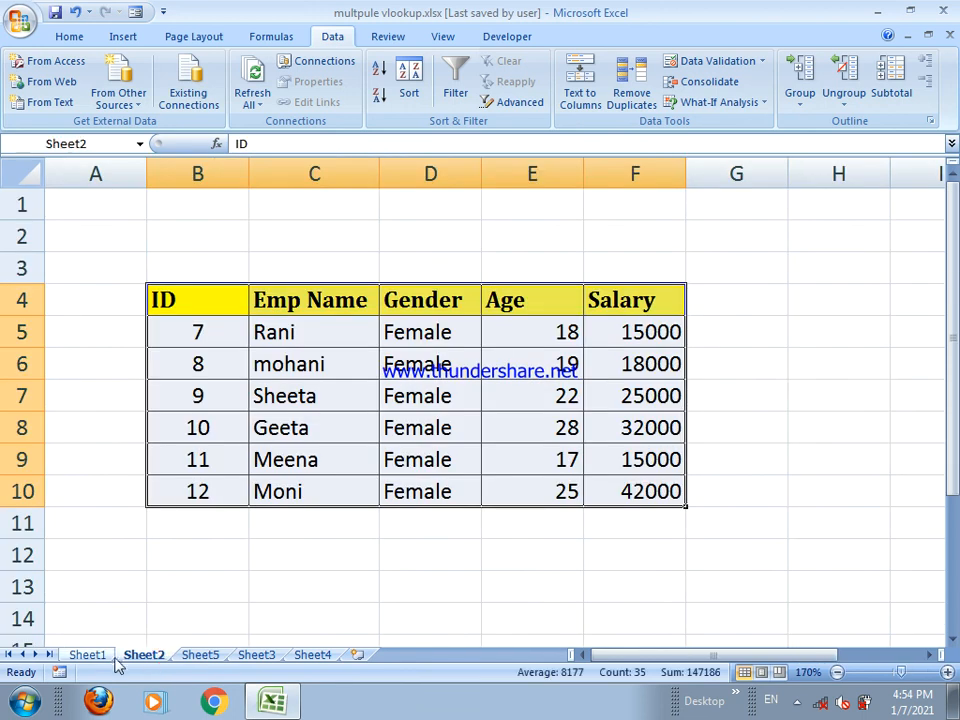
click(106, 660)
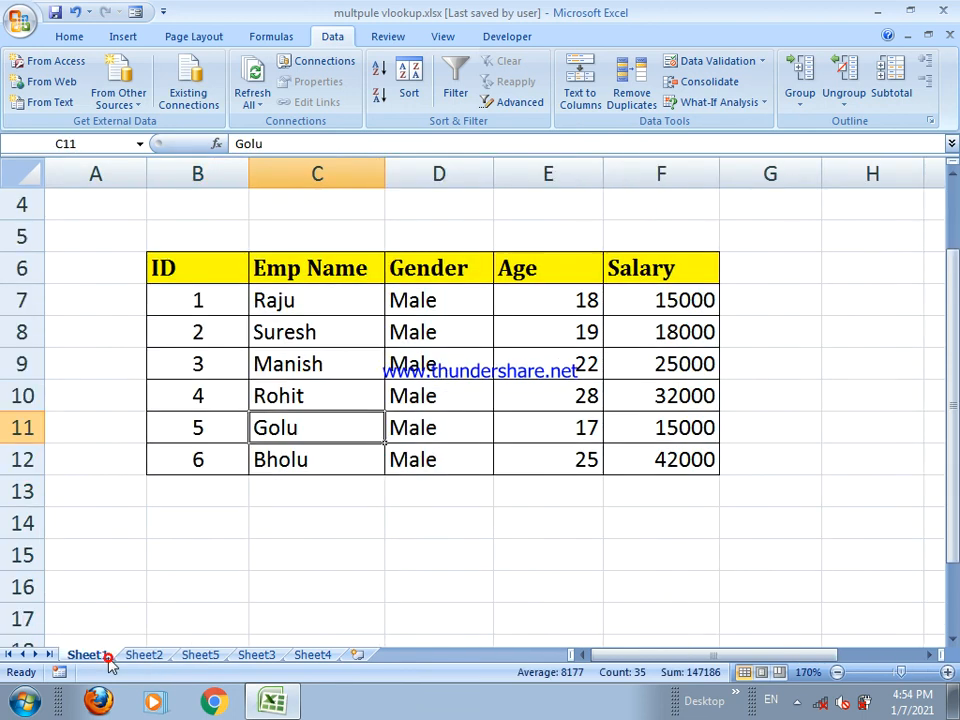
Step: Minimize the workbook window to show the desktop, and bring up the desktop's options
click(870, 14)
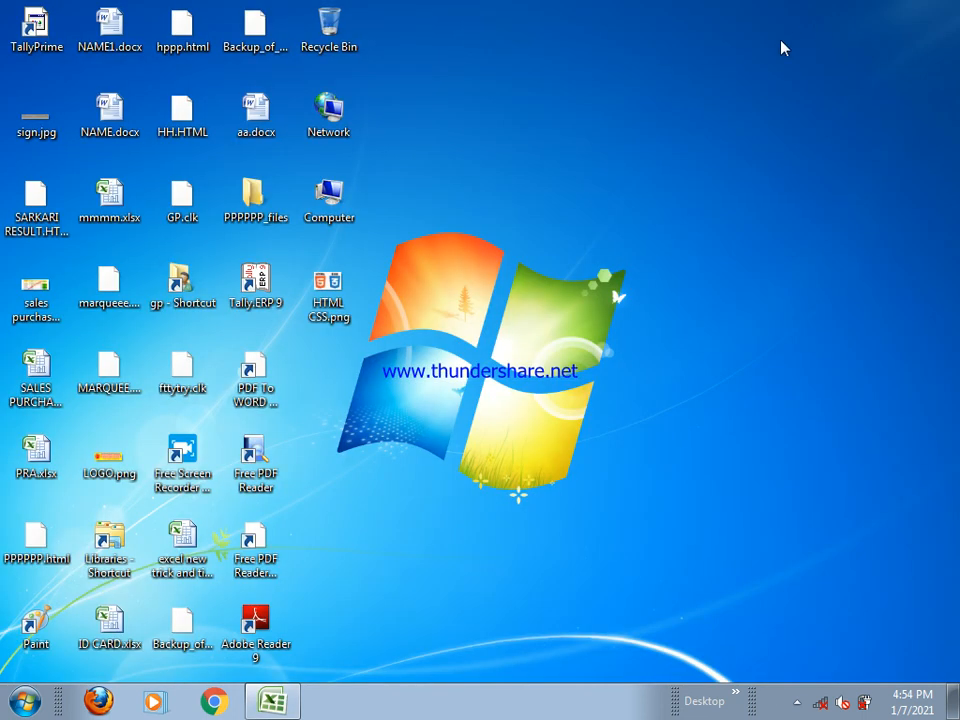
right_click(563, 162)
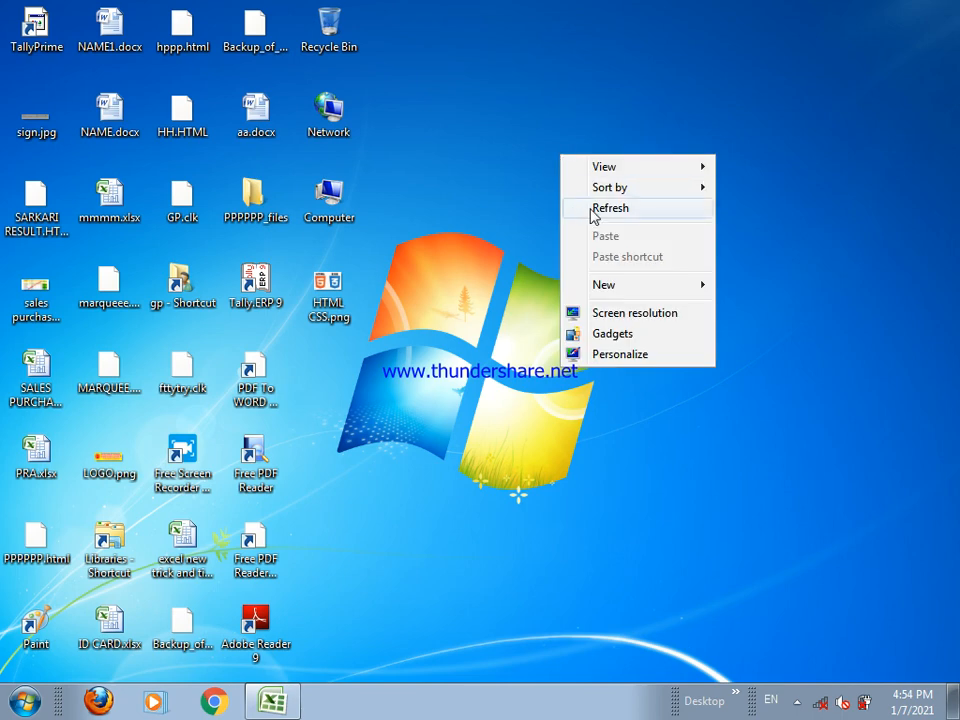